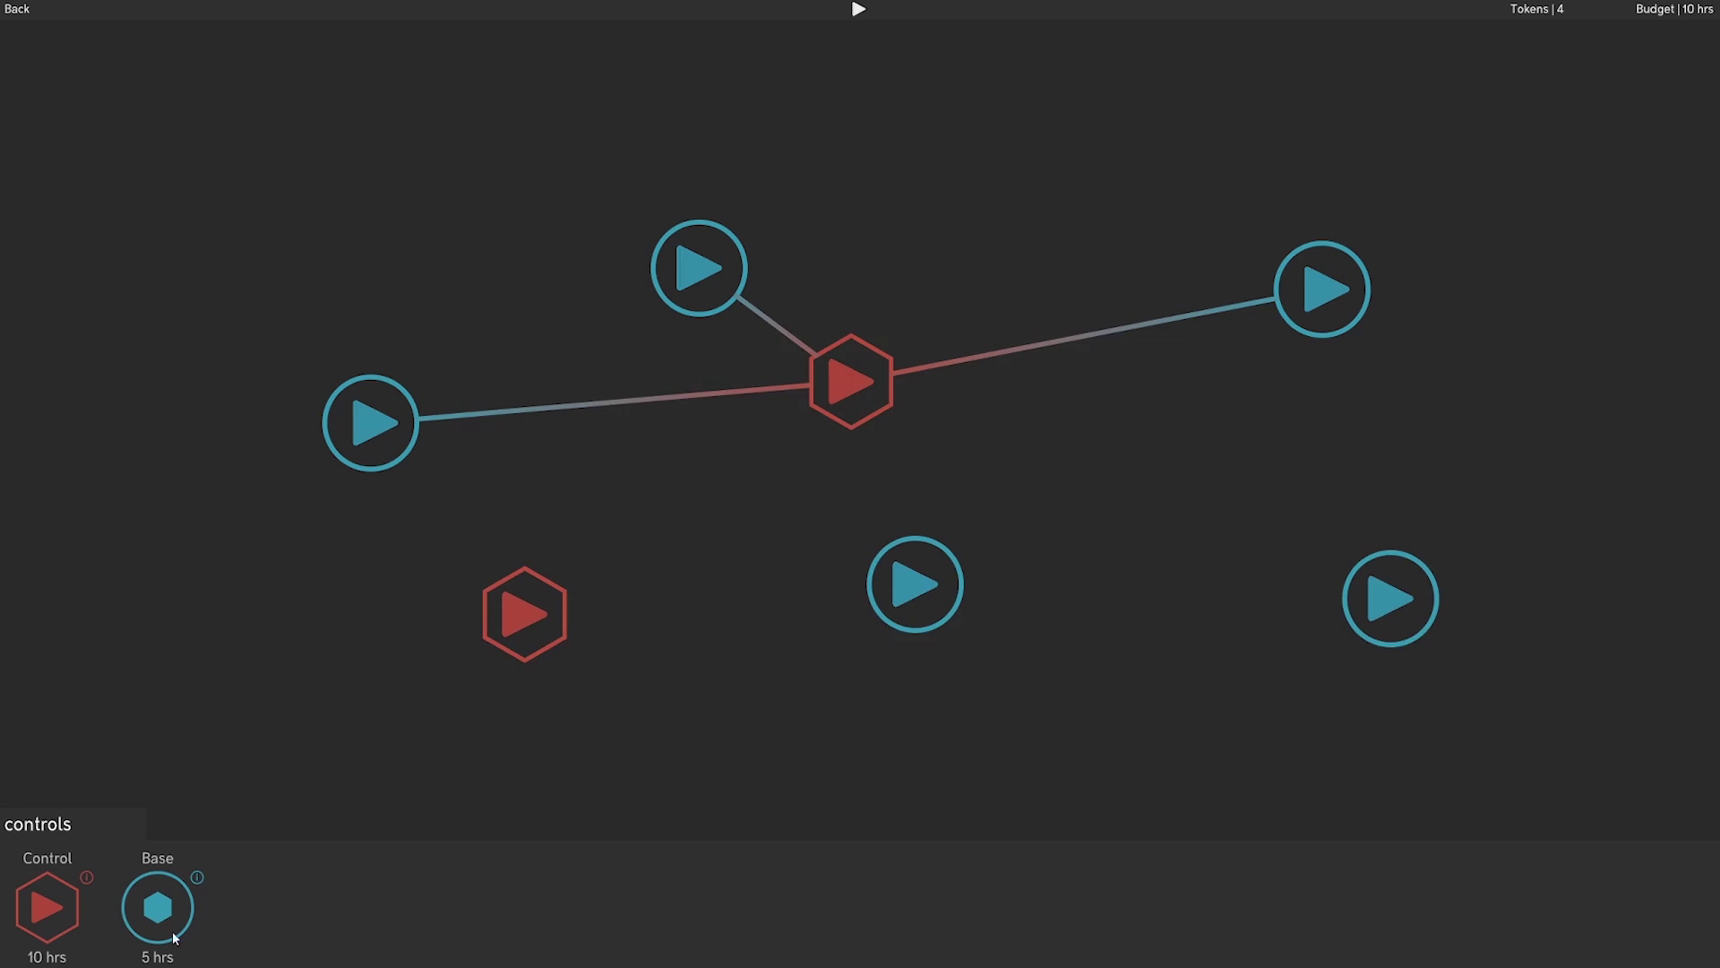
# Drag a new Base node from the controls panel onto the graph, then expand the panel.
pyautogui.moveTo(175, 937); pyautogui.dragTo(415, 229)
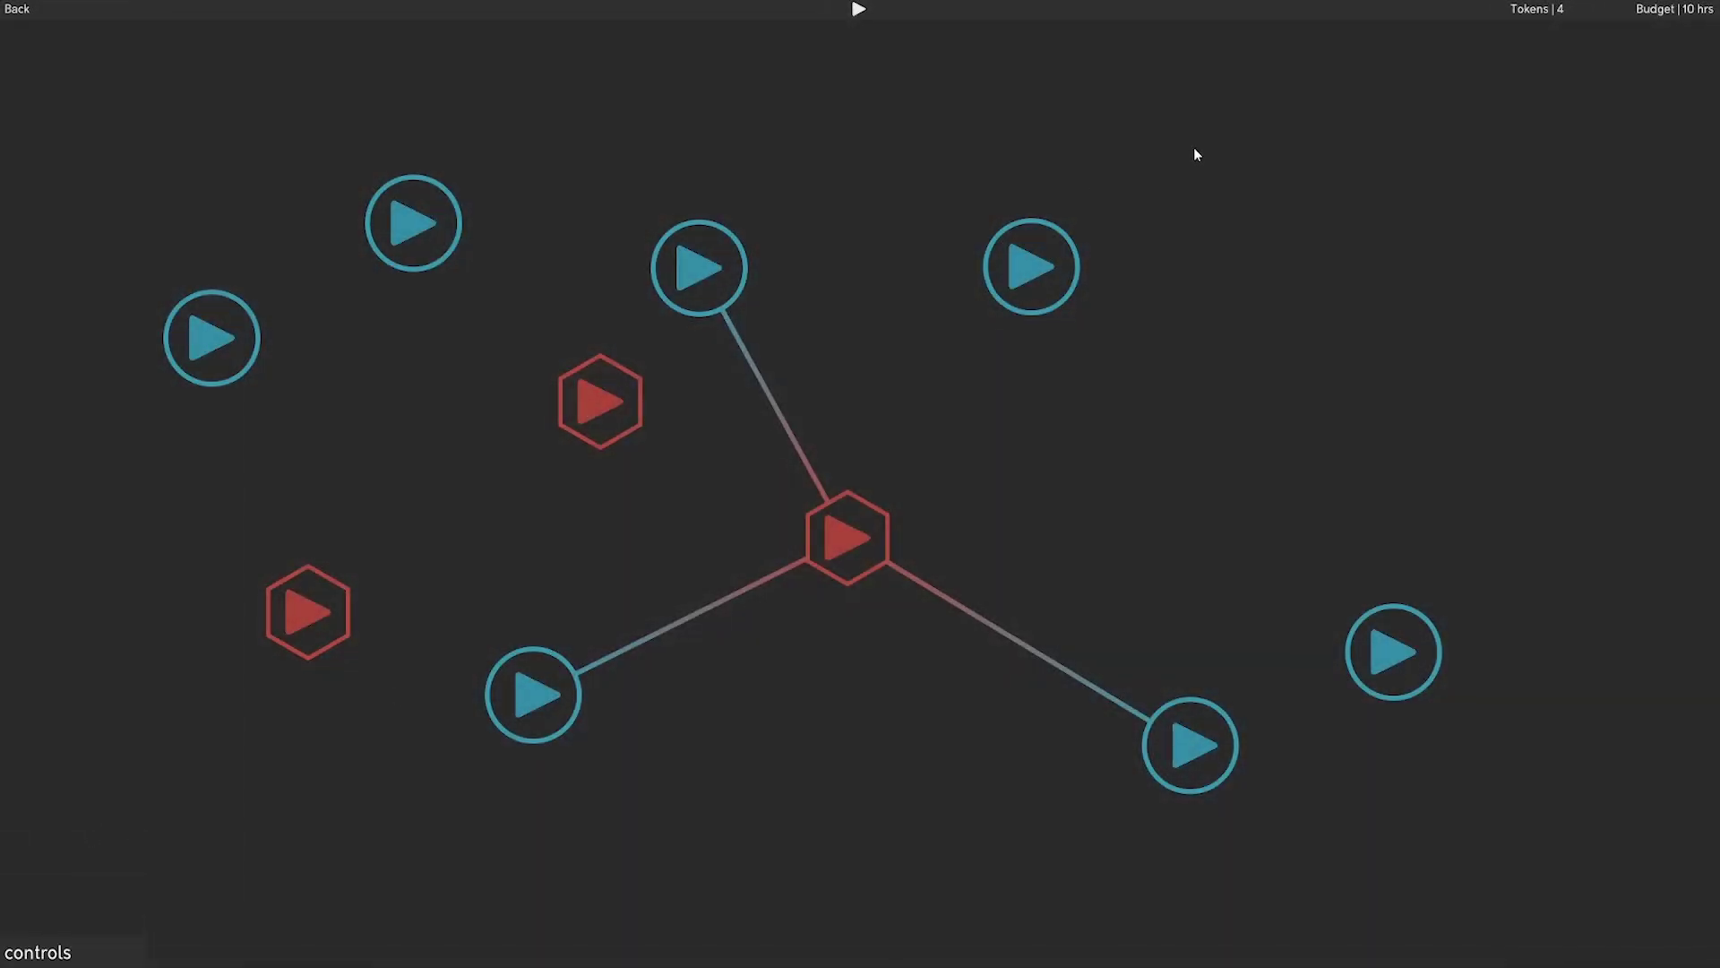
pyautogui.click(73, 950)
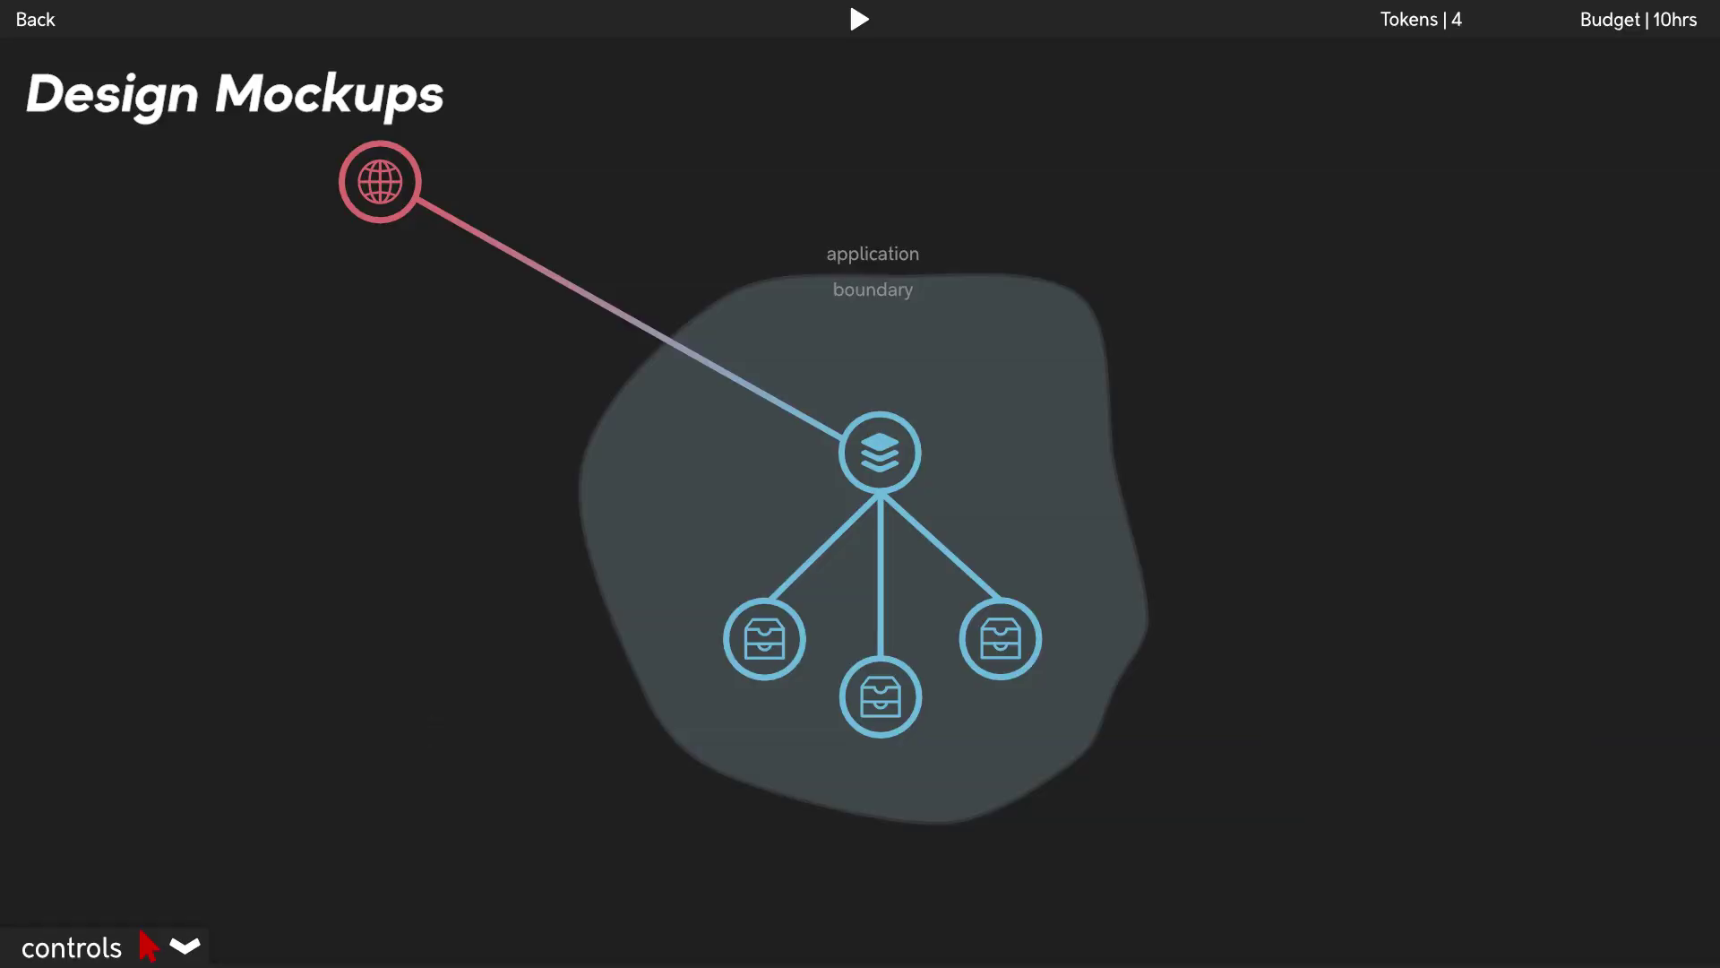
# Place the asterisk hexagon control on the internet link.
pyautogui.click(143, 936)
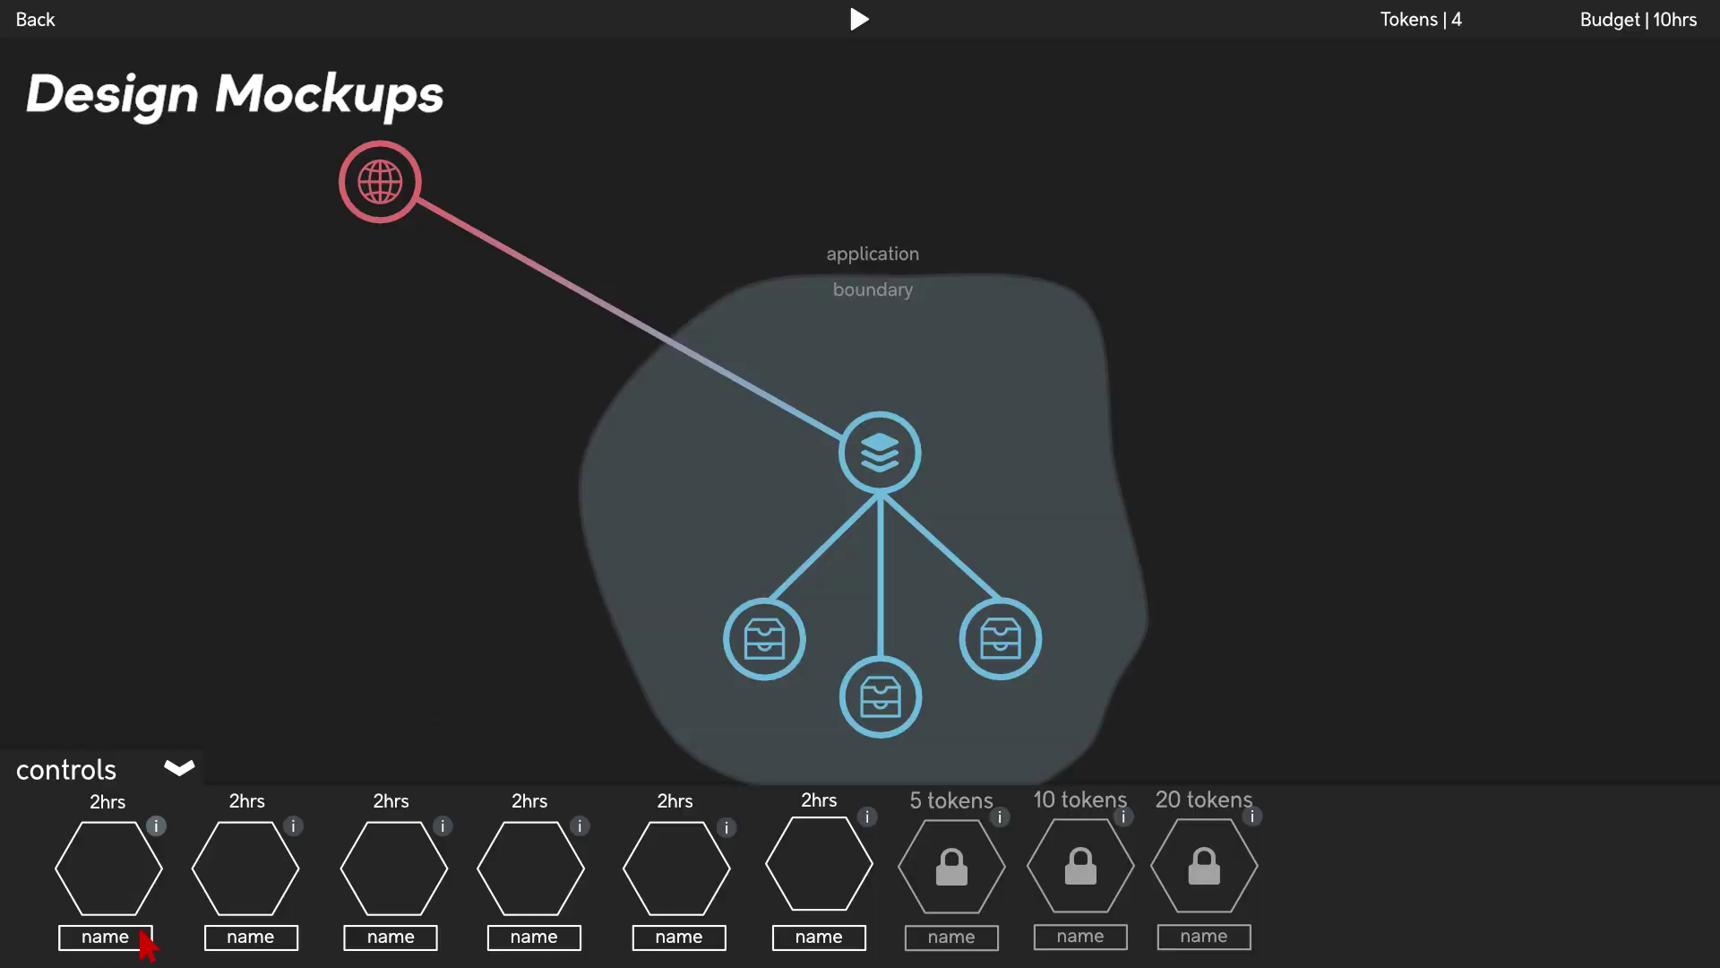
pyautogui.moveTo(157, 825)
pyautogui.moveTo(158, 828); pyautogui.dragTo(659, 359)
# Set the user table's access level to high and start the first week.
pyautogui.click(1025, 669)
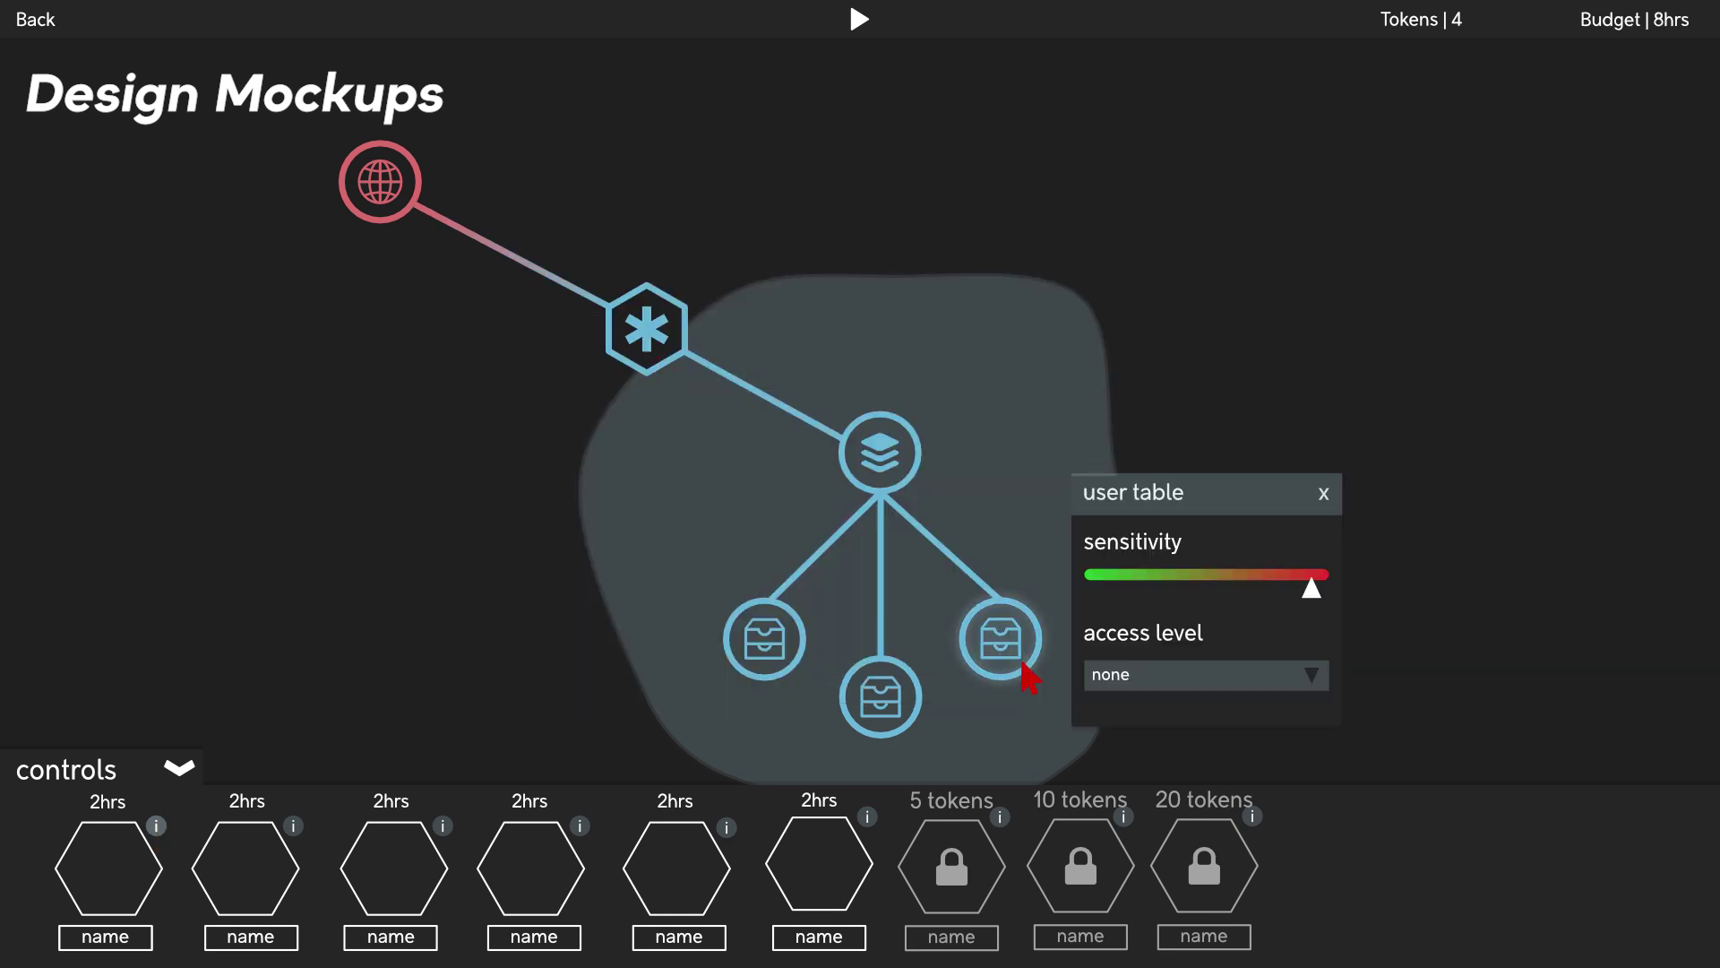
pyautogui.click(1111, 675)
pyautogui.click(1121, 749)
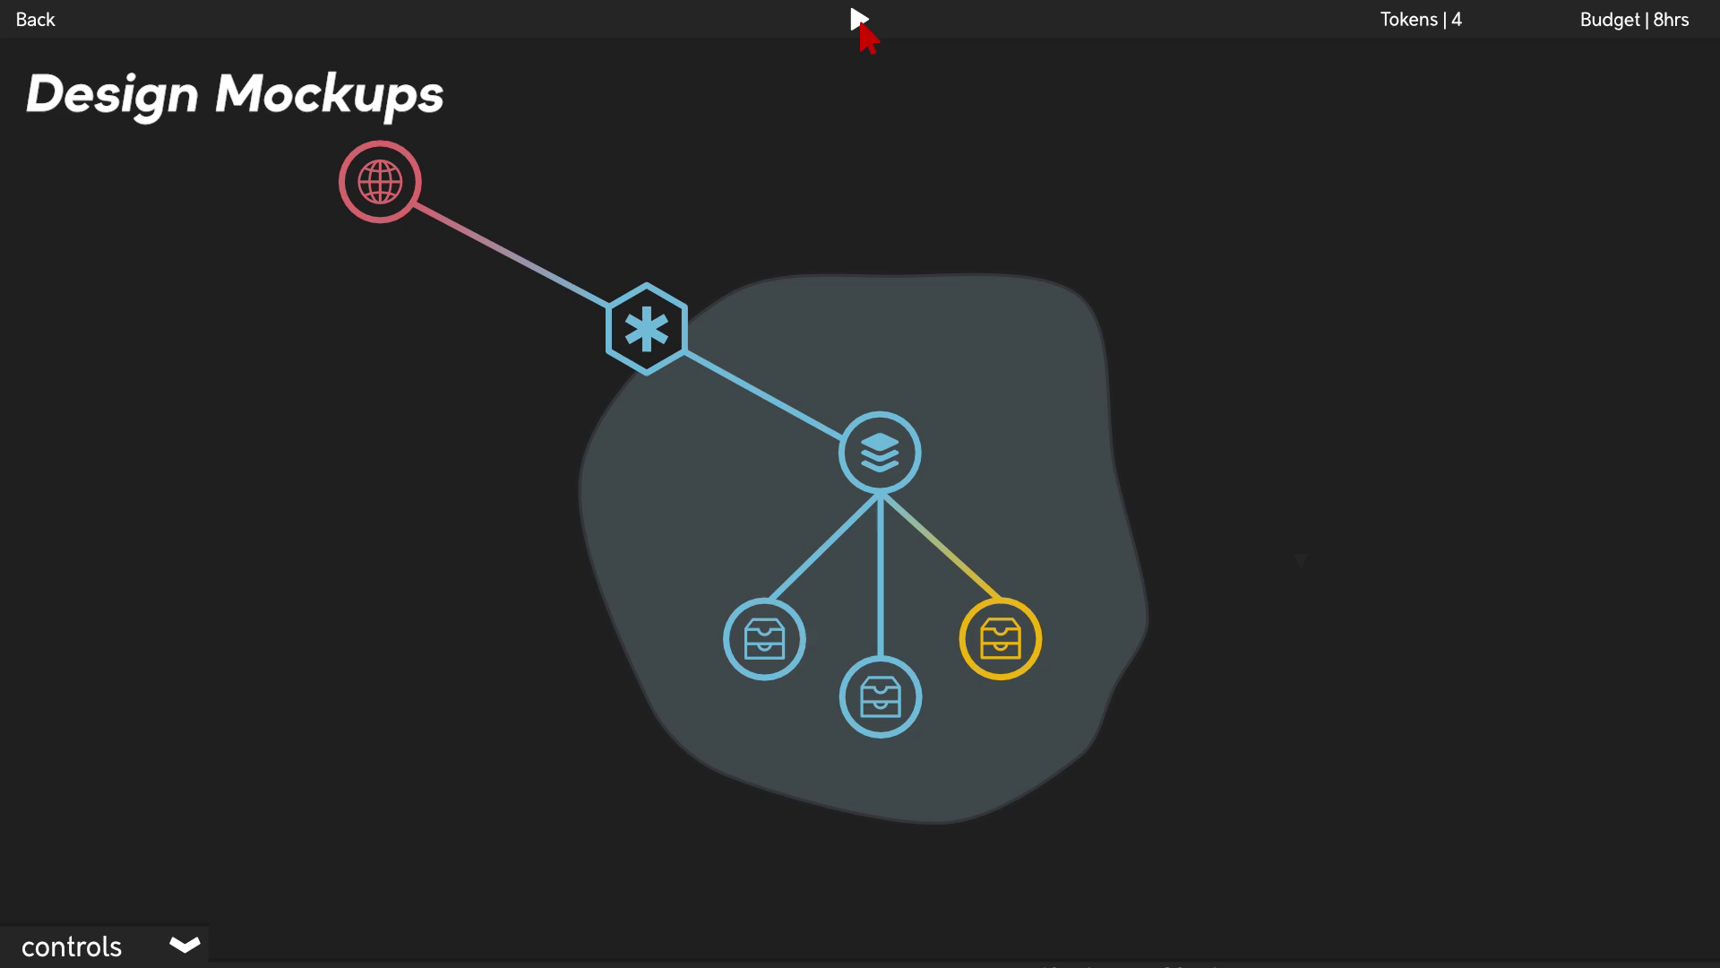
pyautogui.click(859, 20)
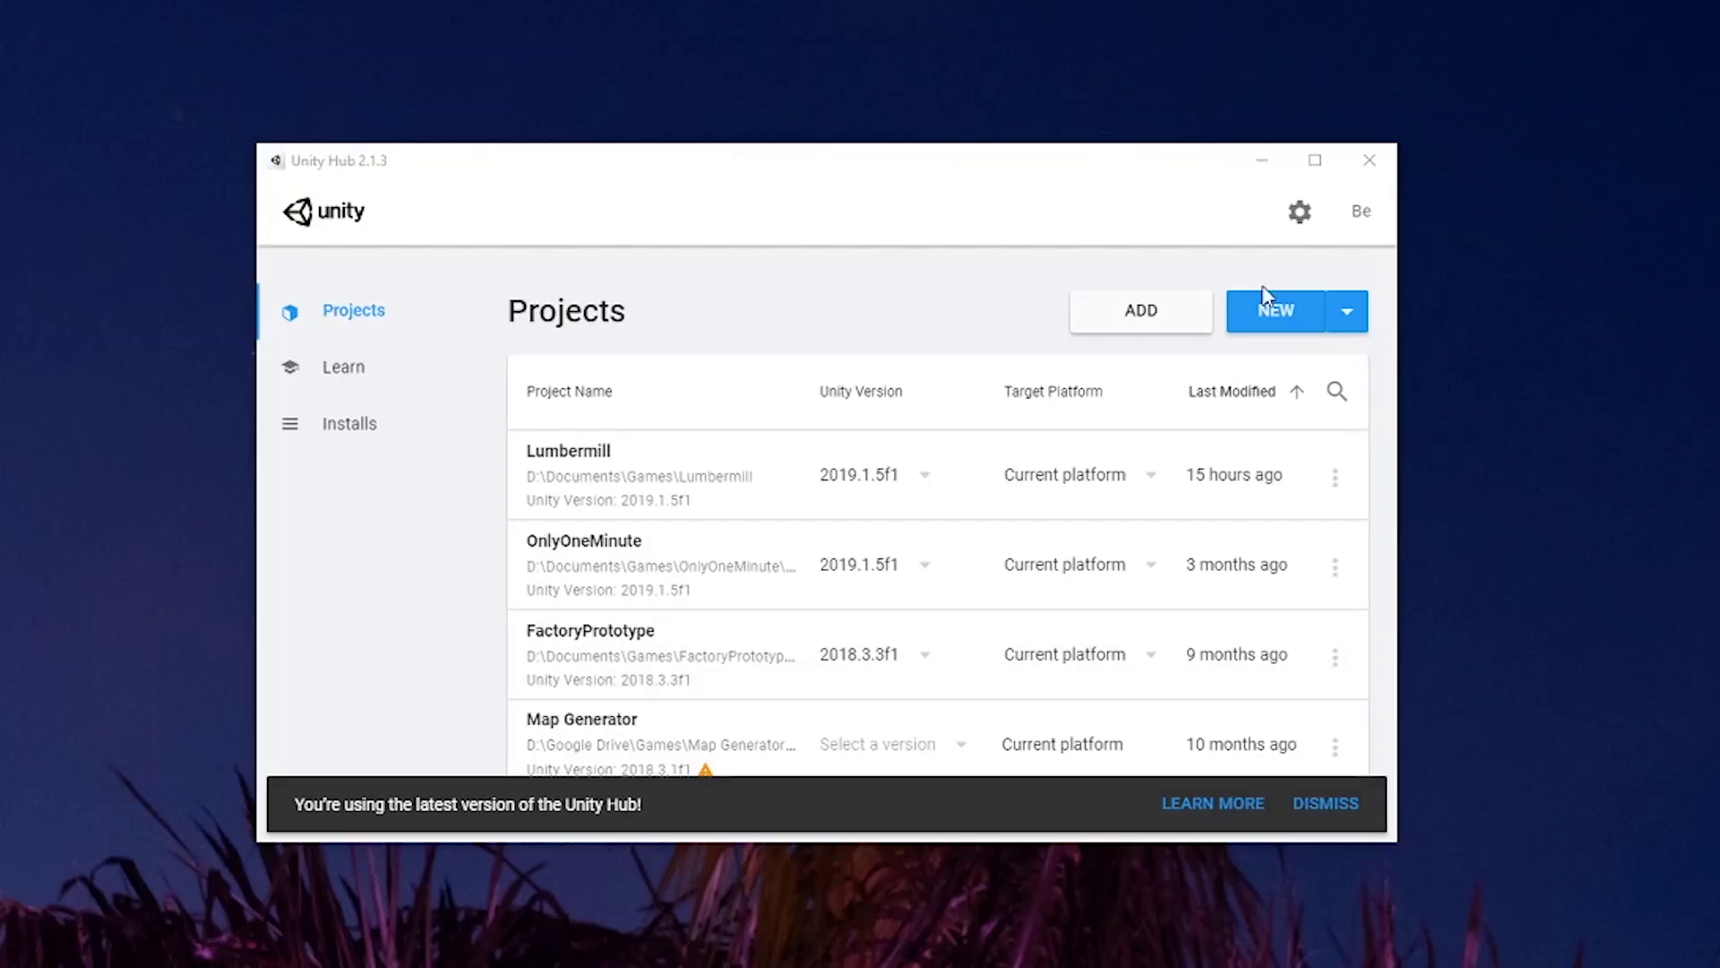
# Create a new project named 'Cyber Security Game' using the 2D template.
pyautogui.click(1276, 314)
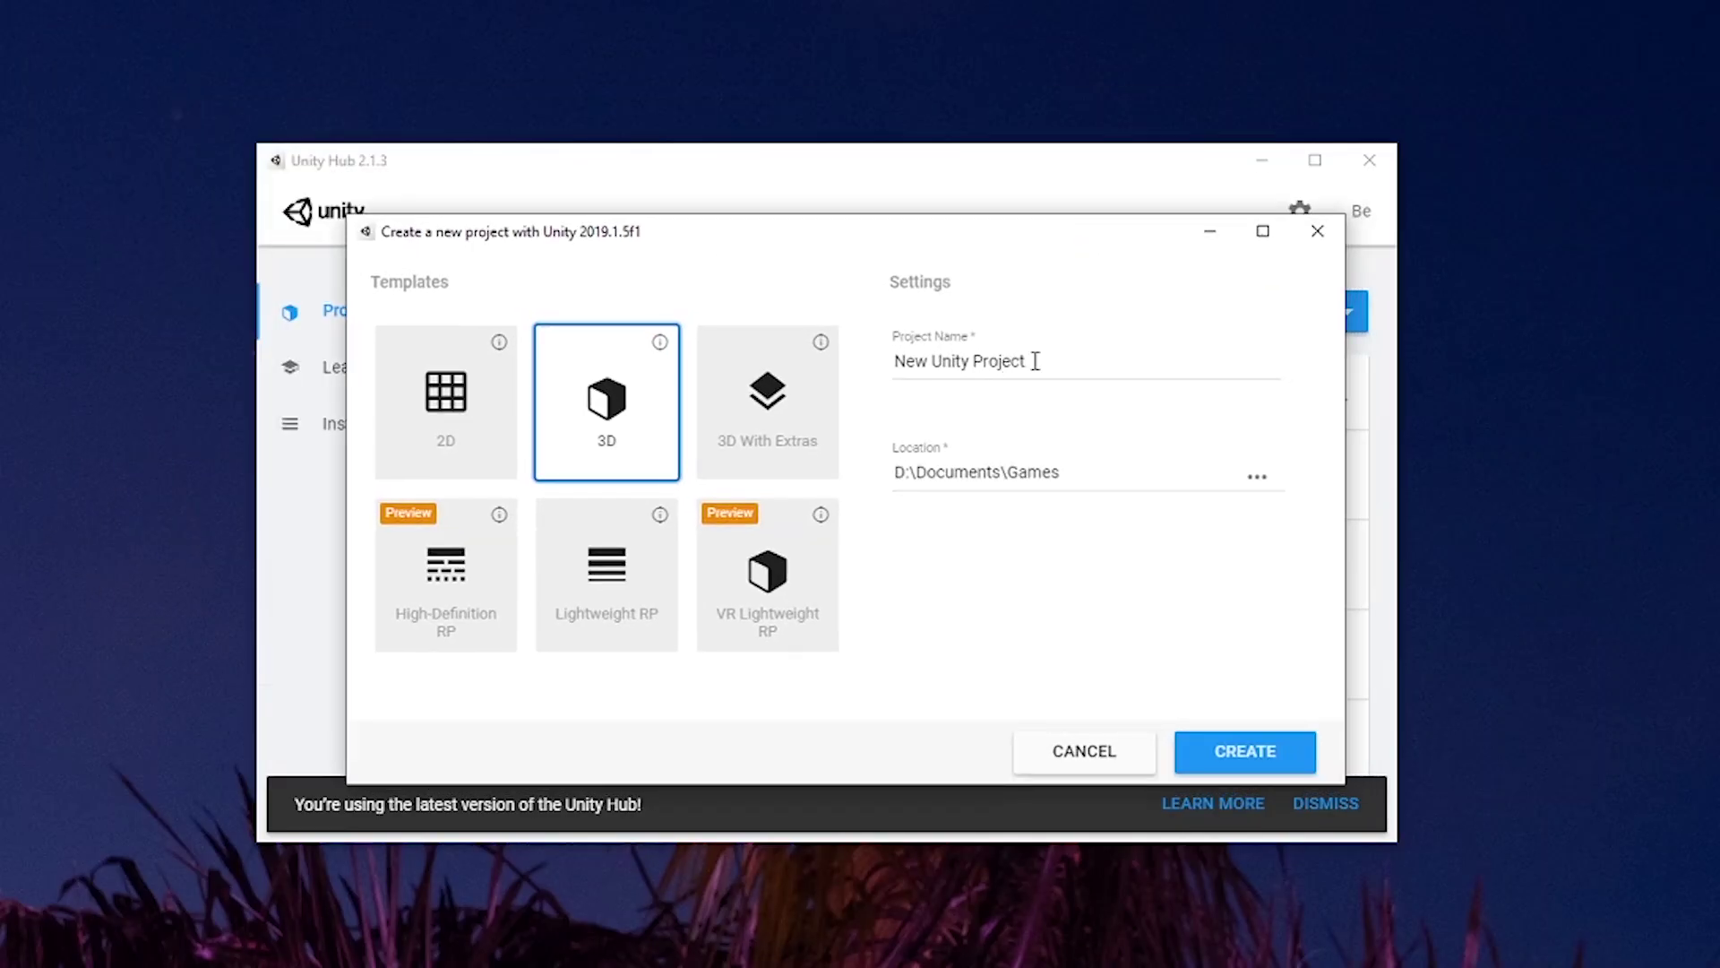
pyautogui.write('Cyber Security Game')
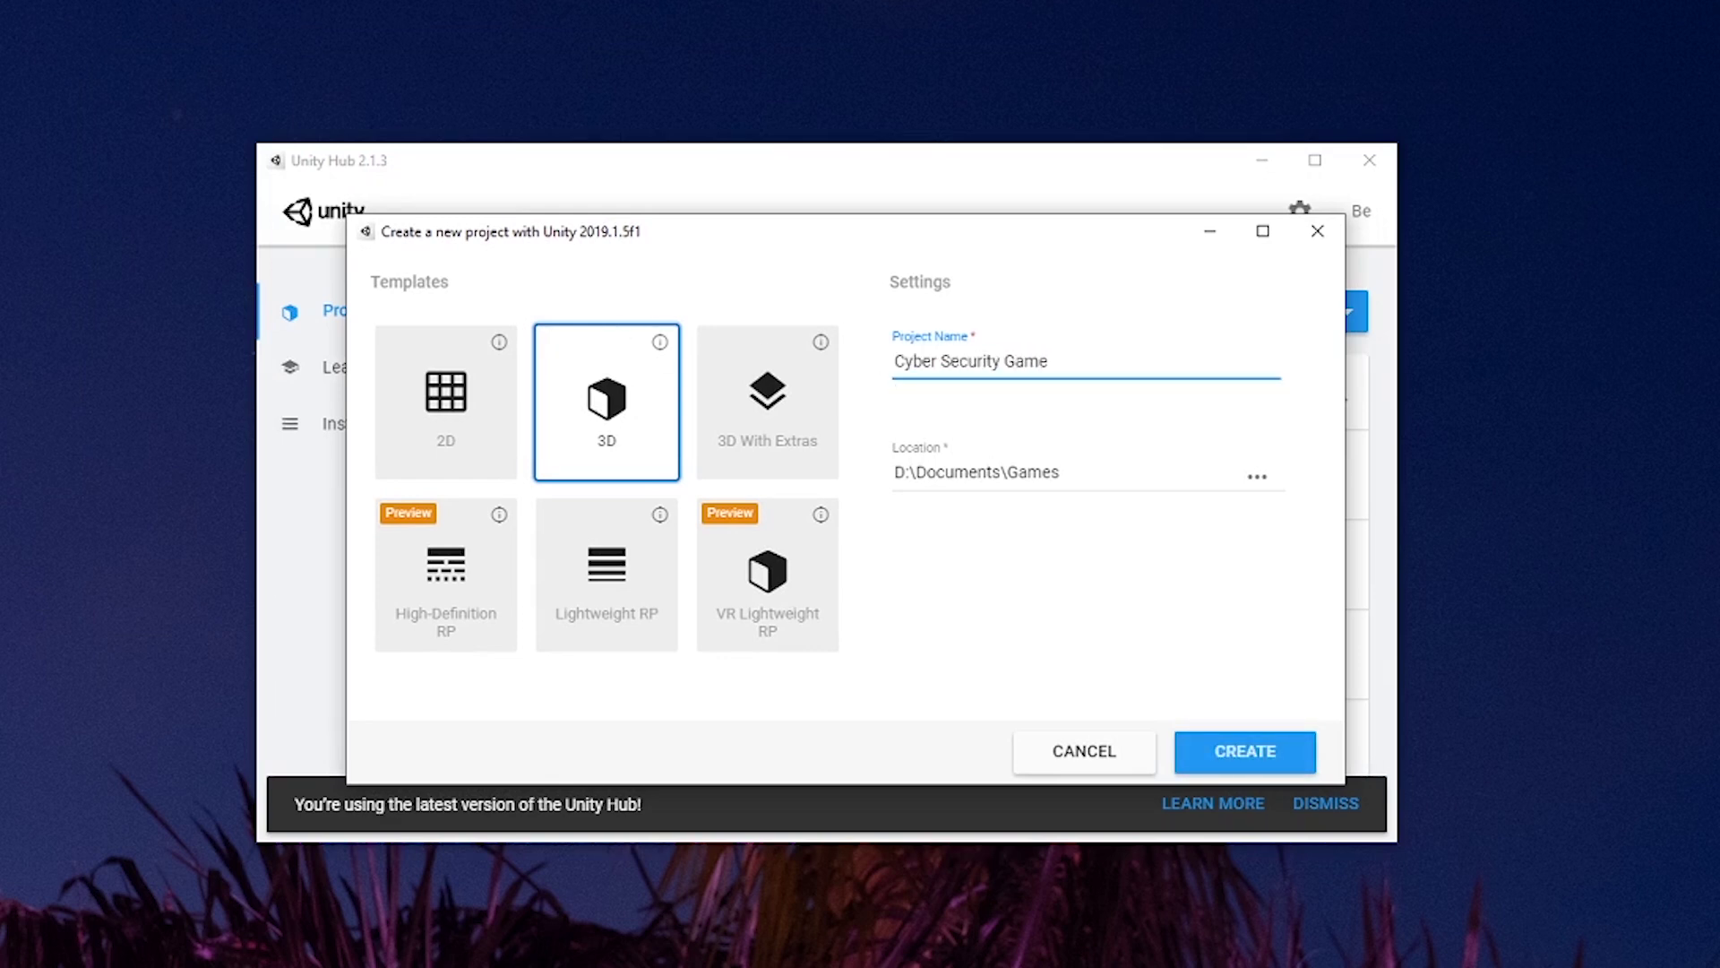
pyautogui.click(458, 394)
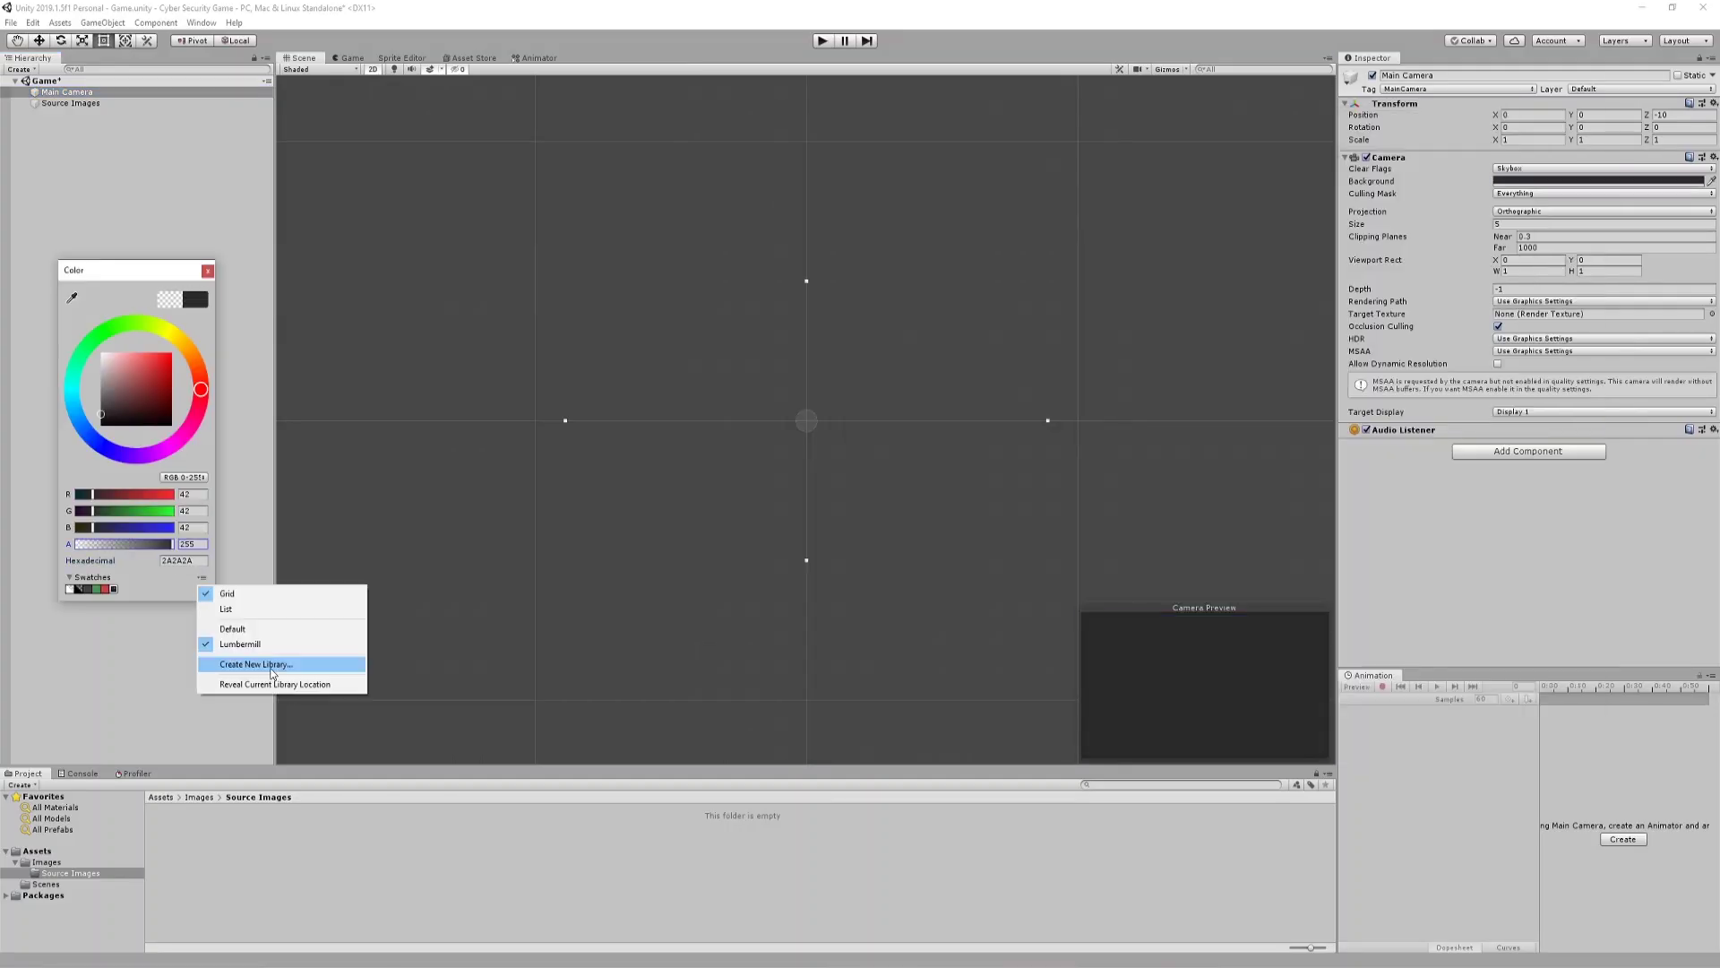
# Add a UI Canvas to the scene.
pyautogui.rightClick(118, 94)
pyautogui.moveTo(206, 331)
pyautogui.click(273, 528)
# Anchor the Controls Menu bottom-stretch with an Image background coloured #303030.
pyautogui.scroll(3, 783, 483)
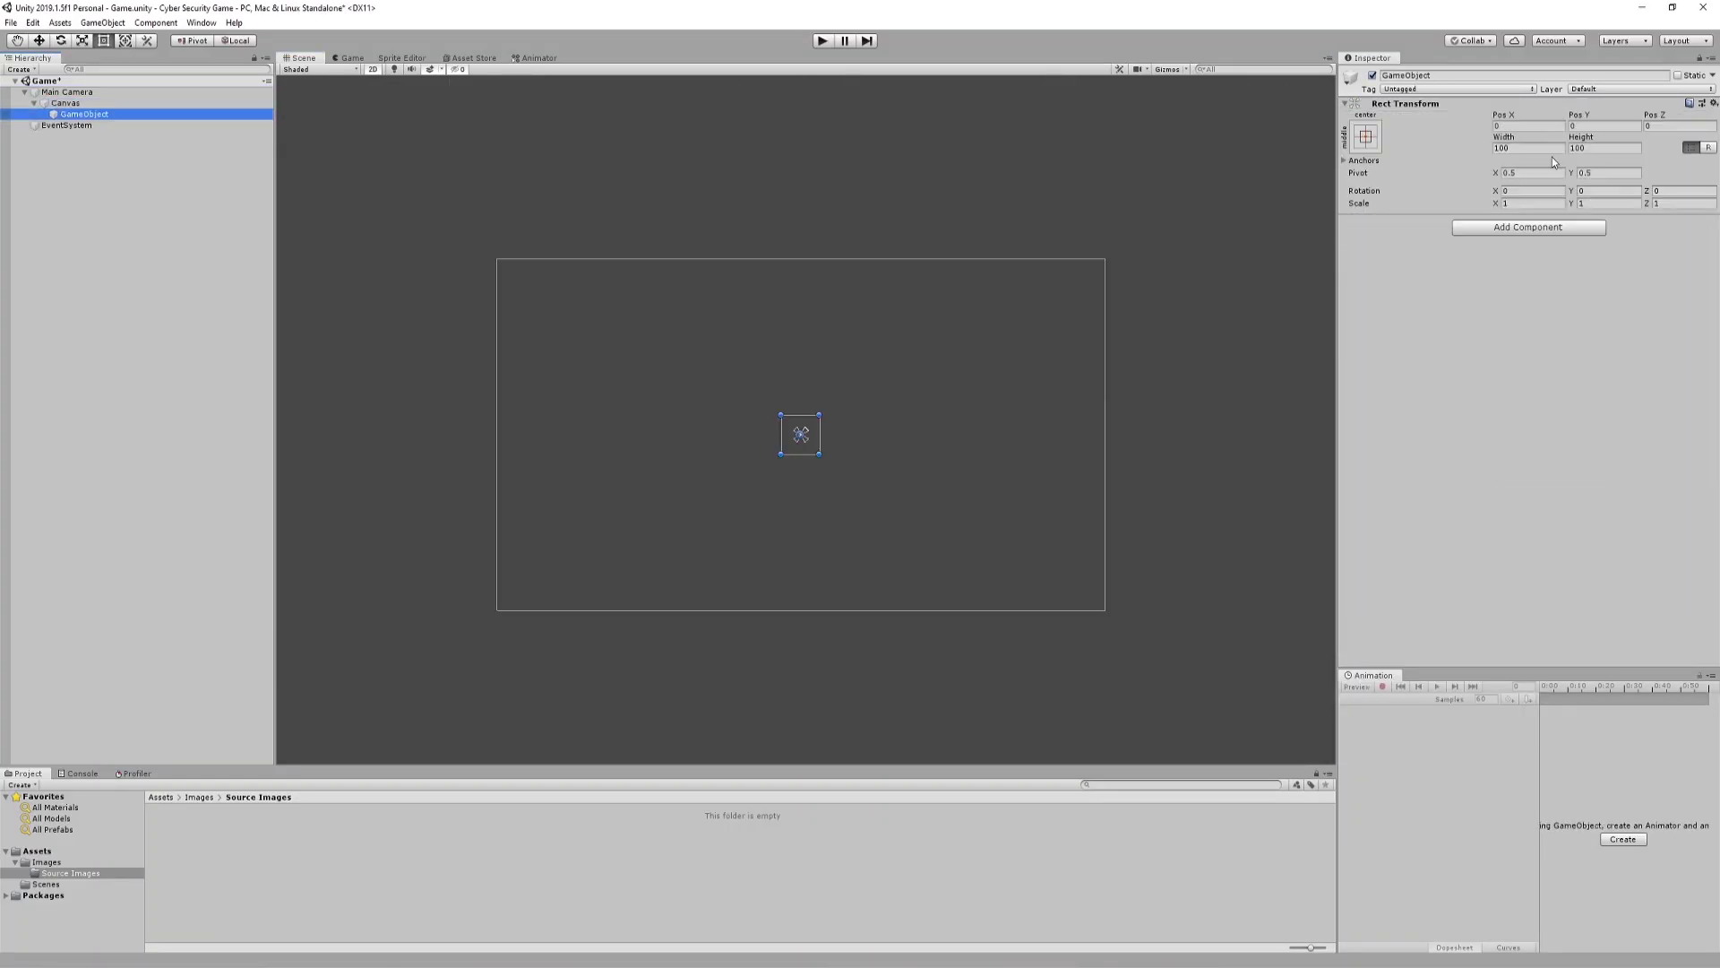
pyautogui.click(1365, 136)
pyautogui.keyDown('alt'); pyautogui.keyDown('shift'); pyautogui.click(1509, 304); pyautogui.keyUp('shift'); pyautogui.keyUp('alt')
pyautogui.scroll(2, 783, 430)
pyautogui.click(1563, 227)
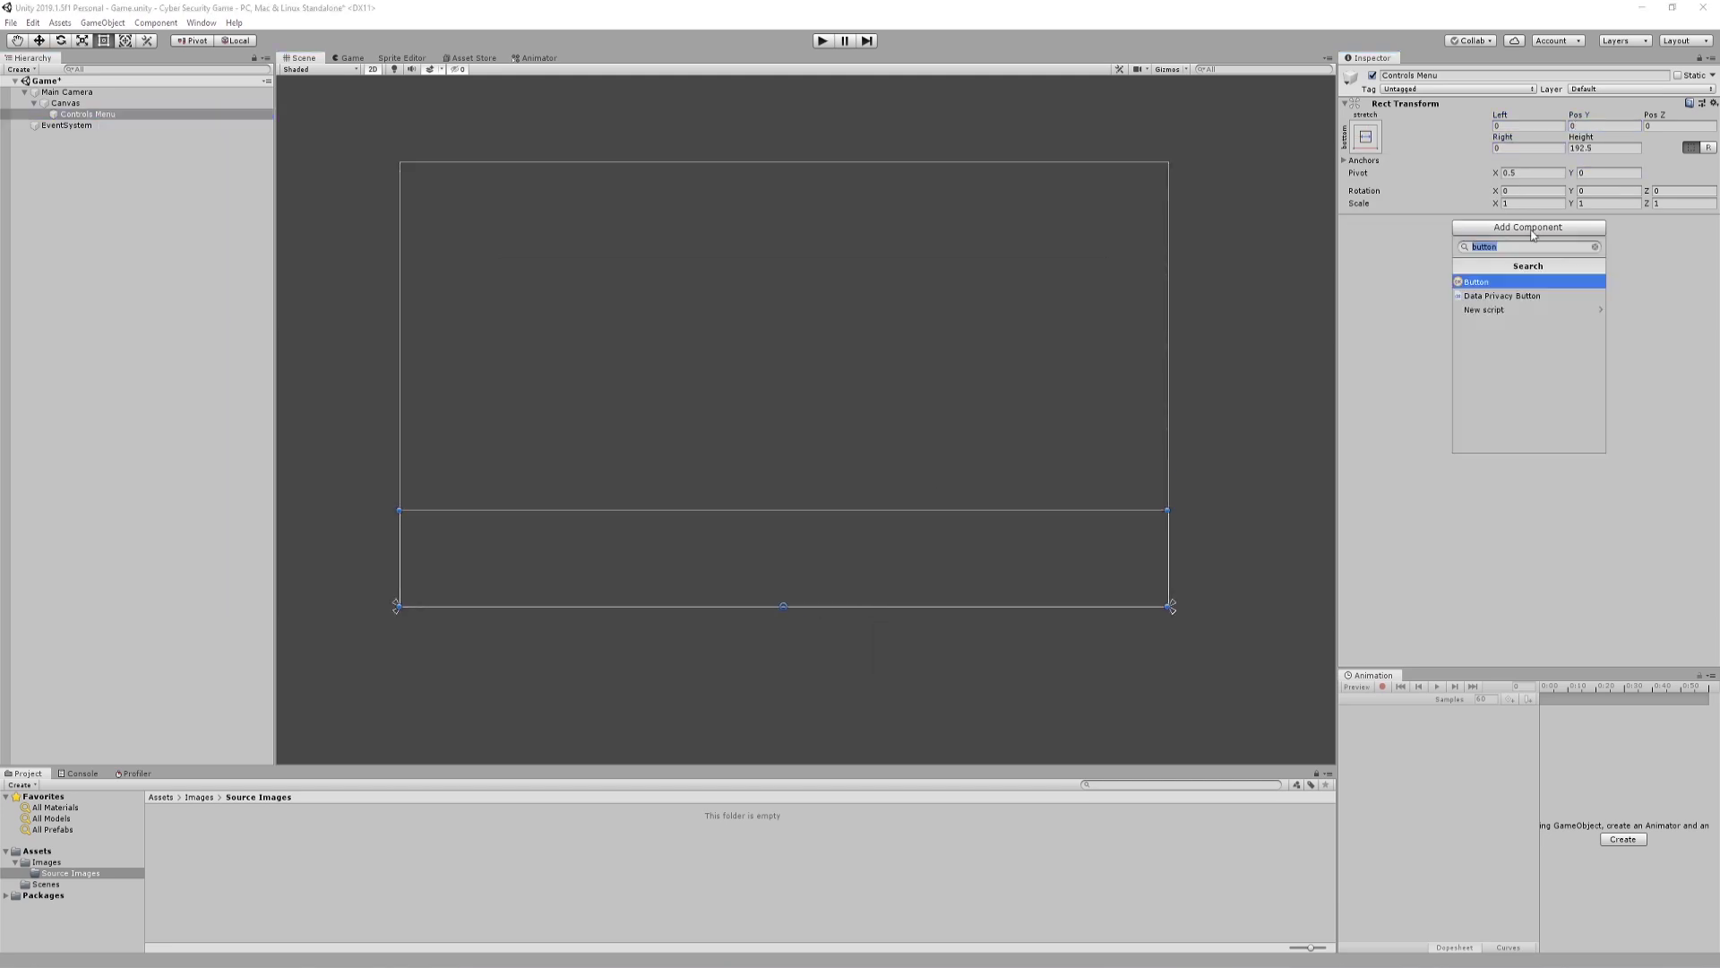
pyautogui.click(1536, 277)
pyautogui.click(1599, 273)
pyautogui.write('303030')
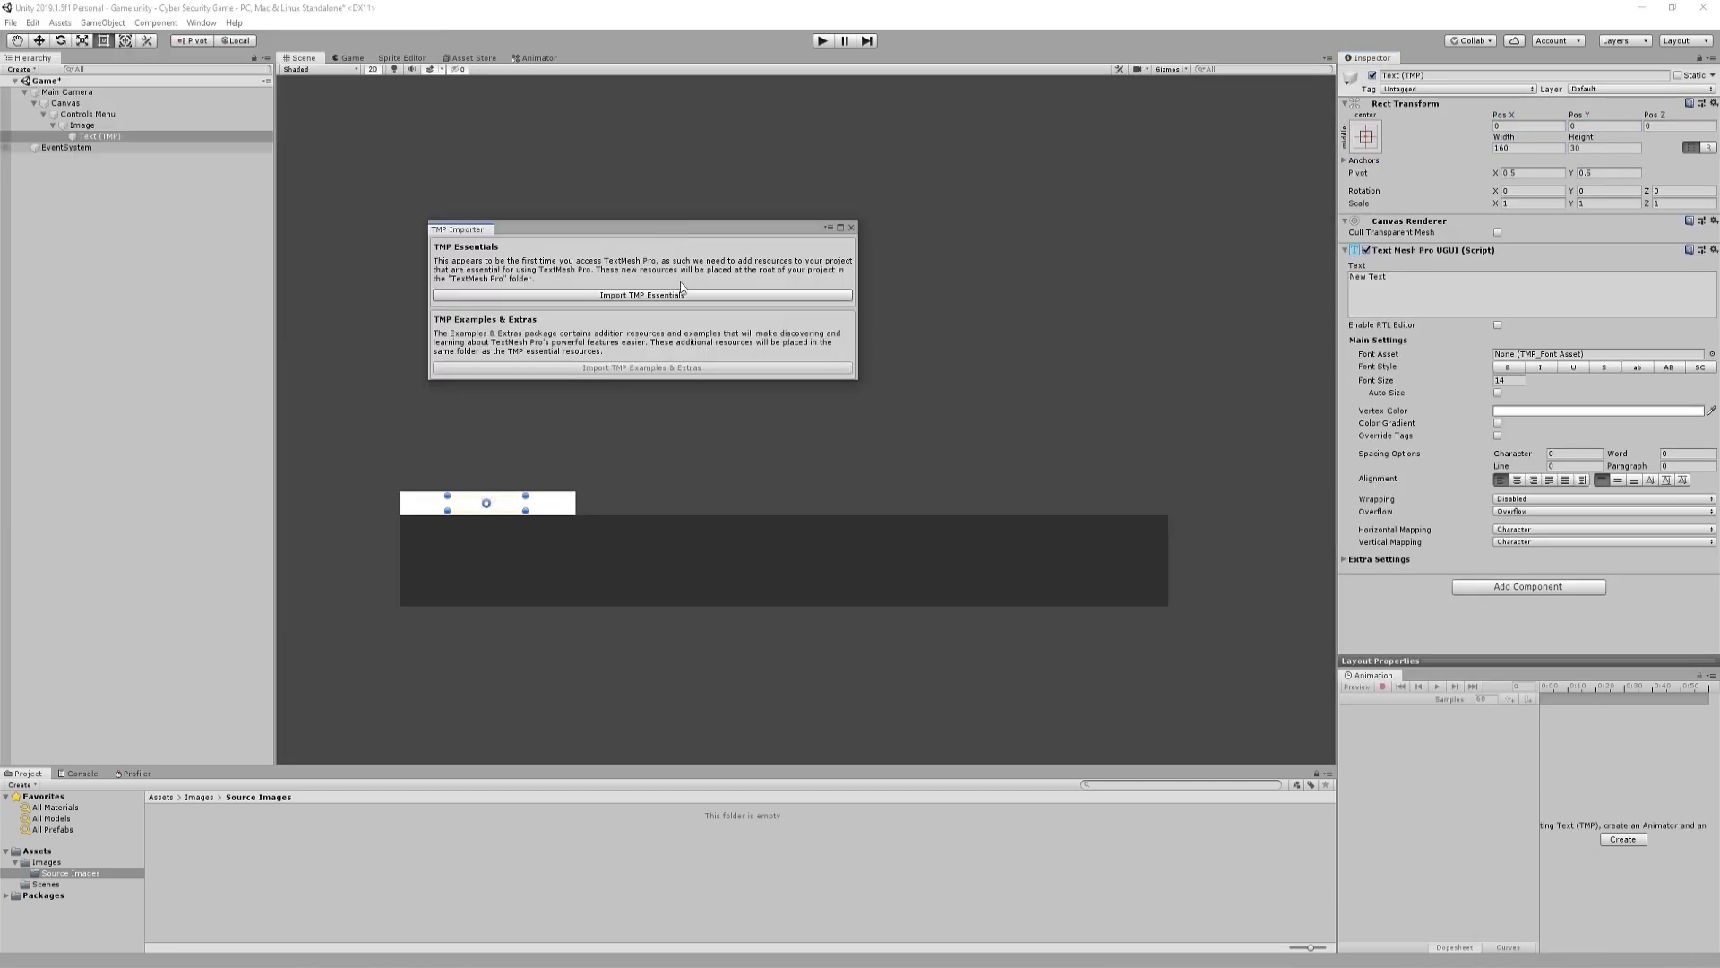
# Import the TextMesh Pro essentials, preview the Game view, and create a circle sprite.
pyautogui.click(680, 284)
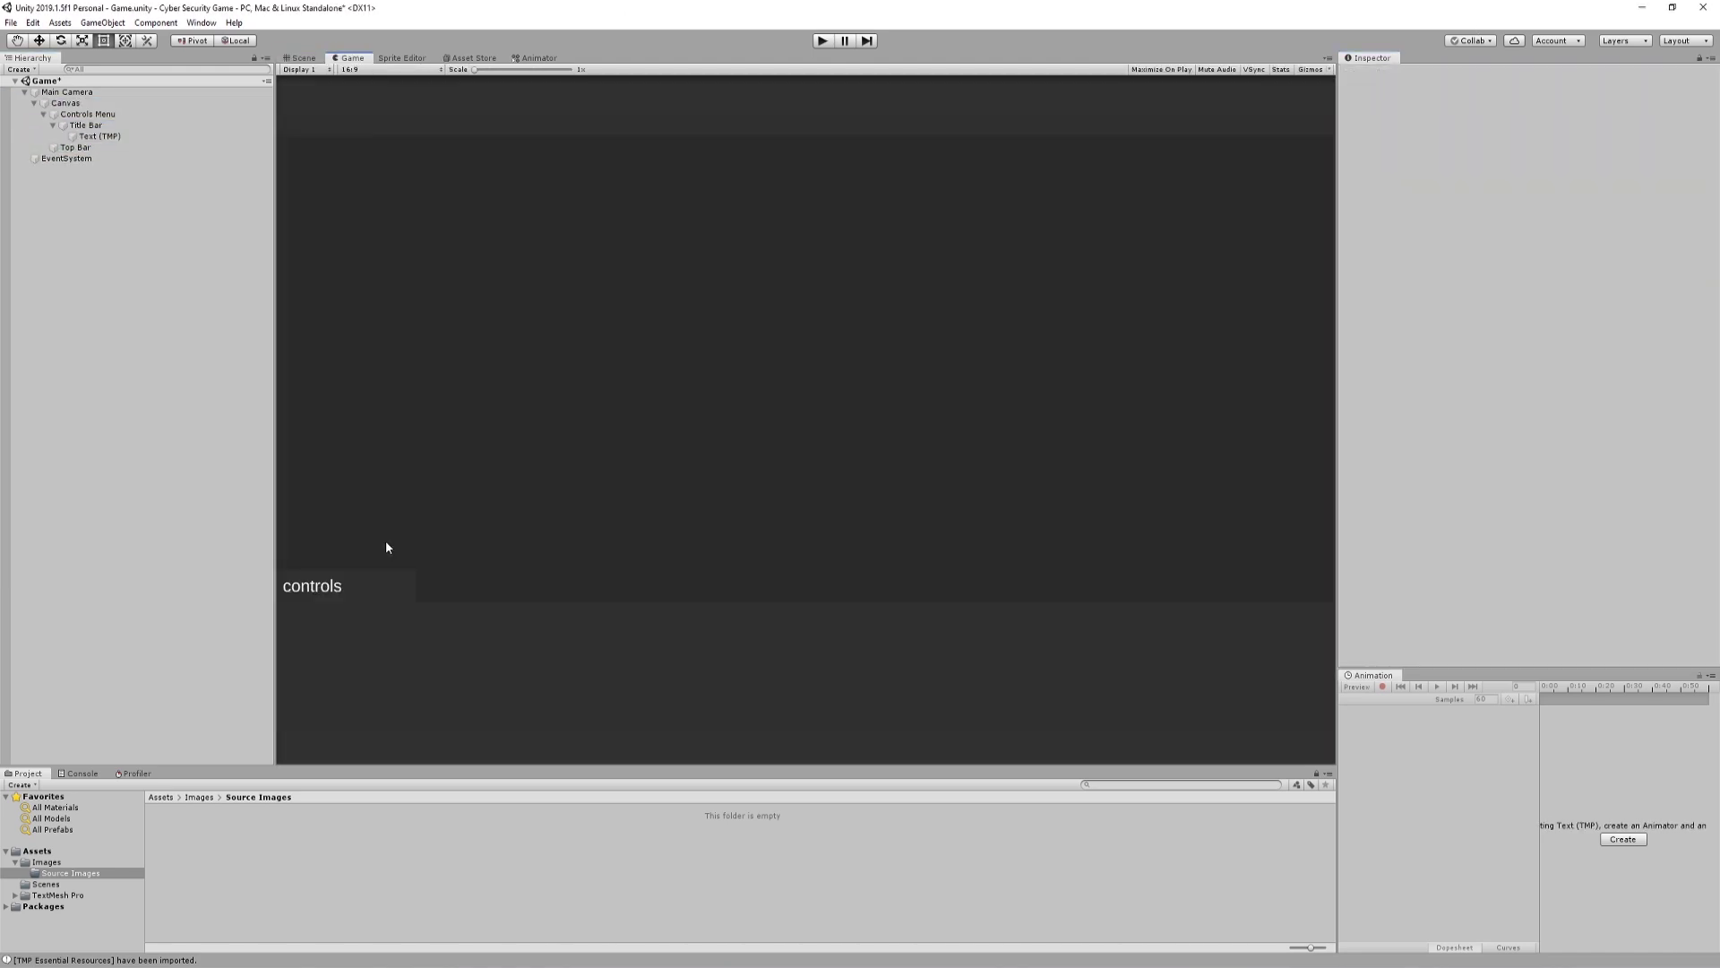
pyautogui.click(349, 58)
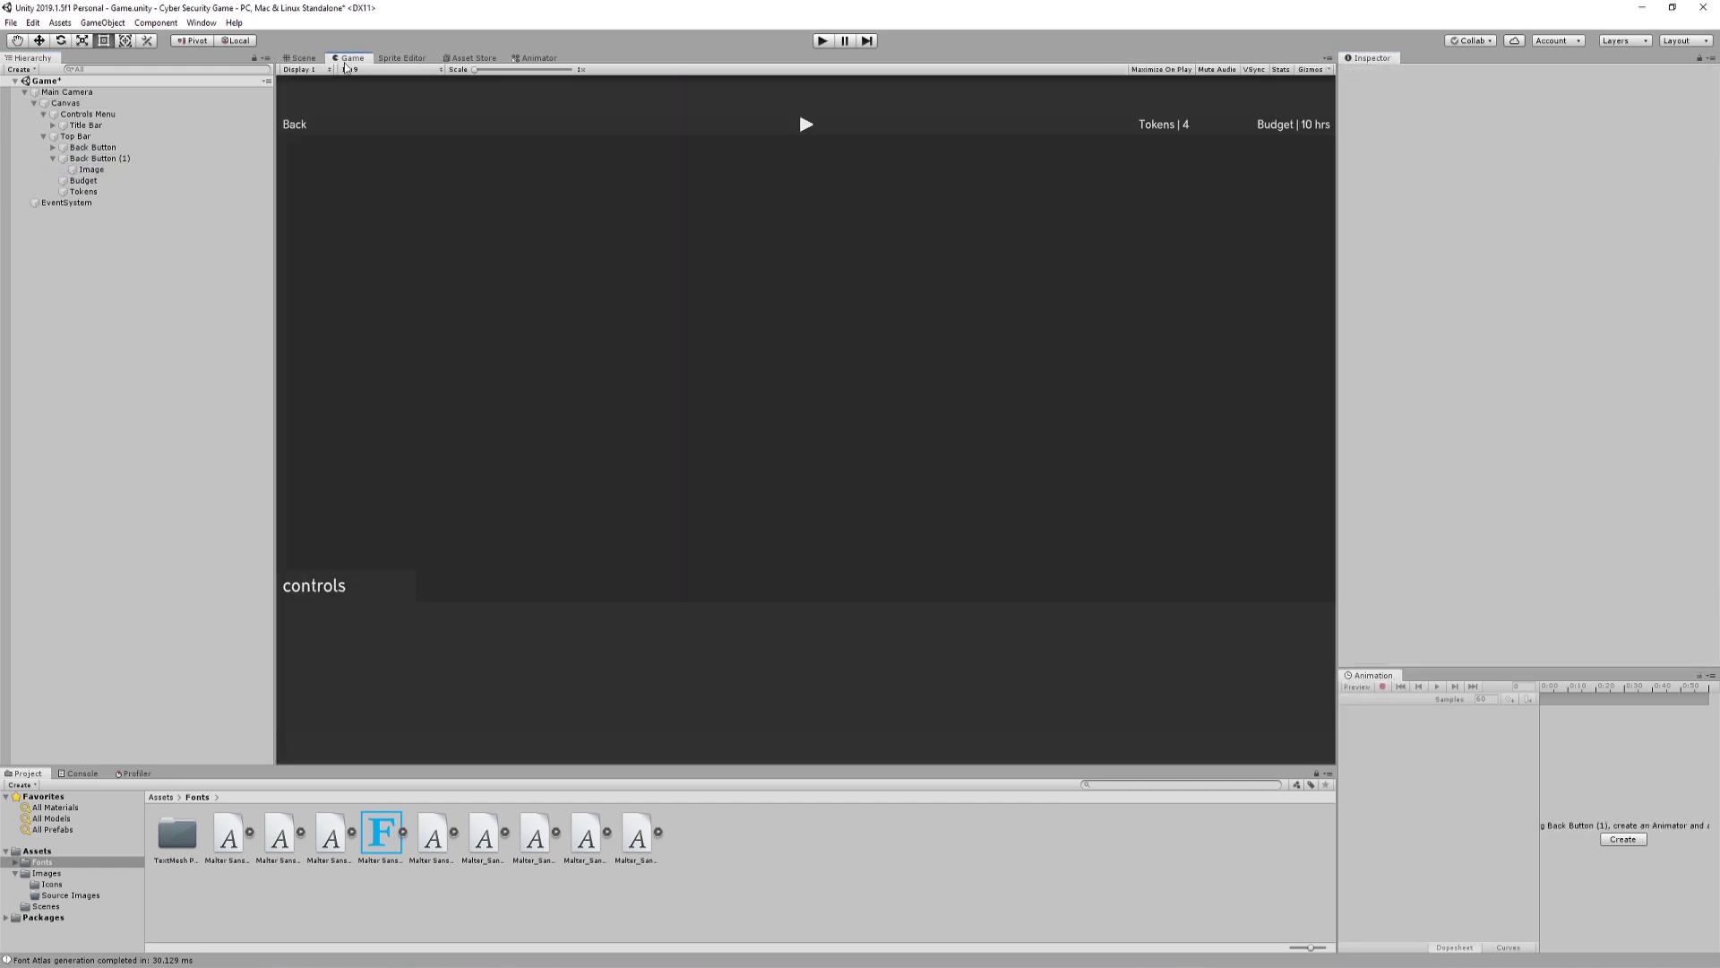
pyautogui.click(92, 169)
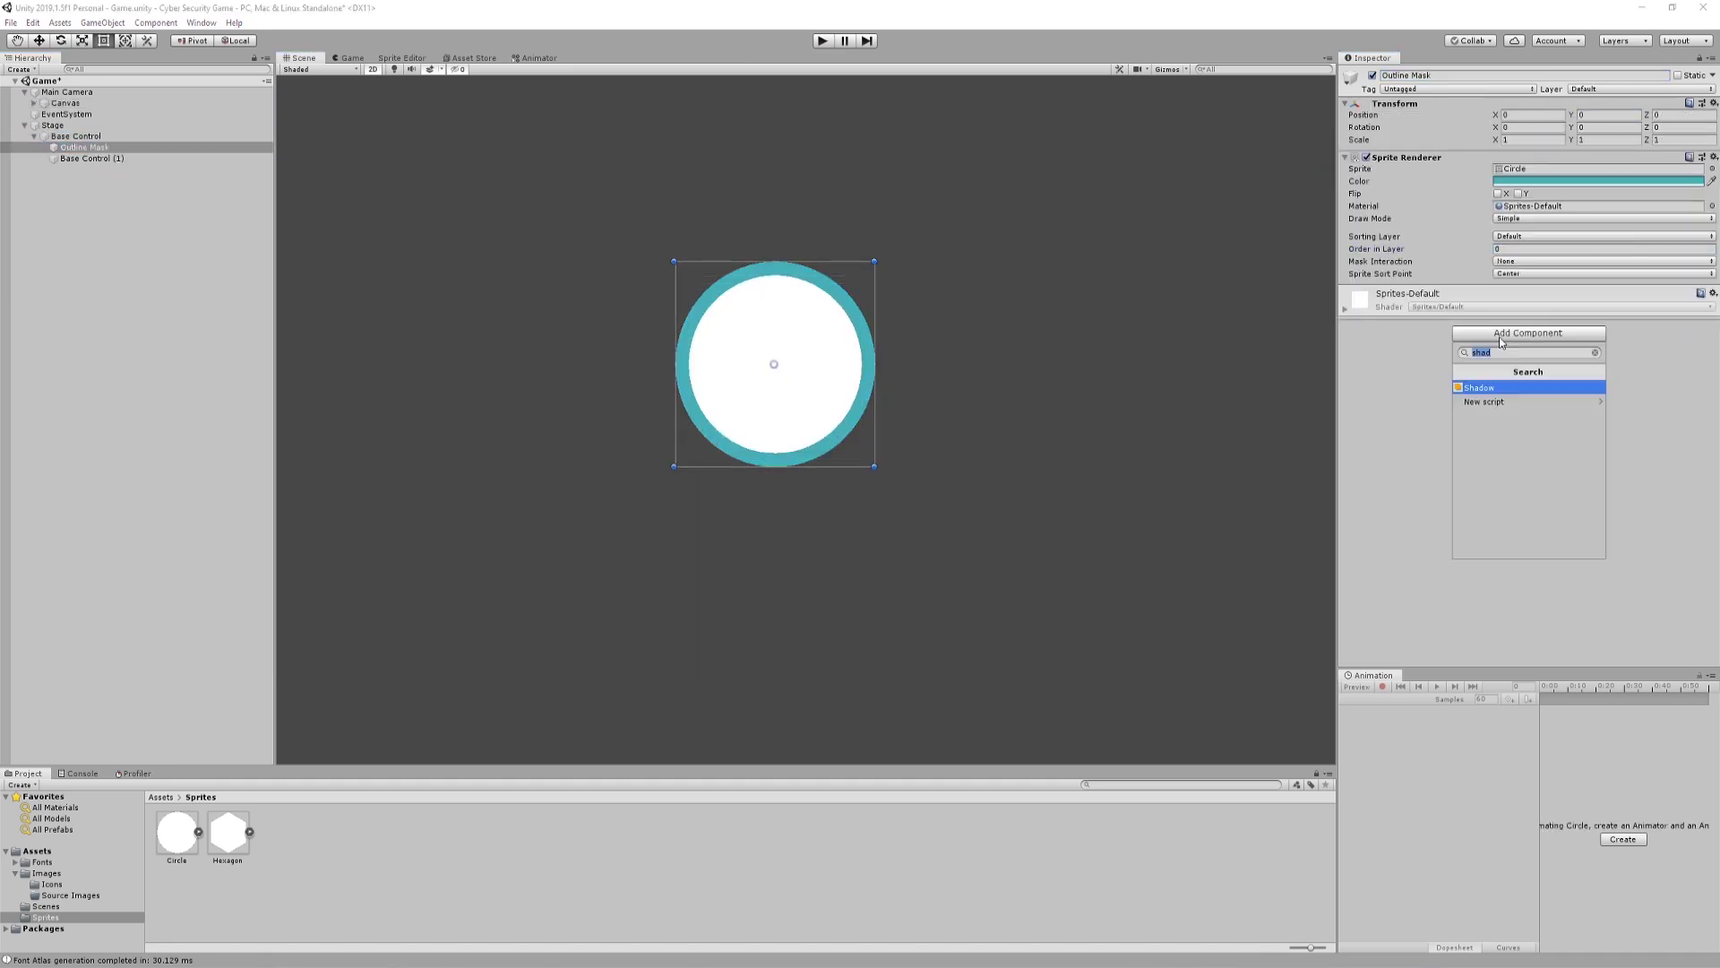
# Select the Canvas object in the Hierarchy.
pyautogui.click(107, 158)
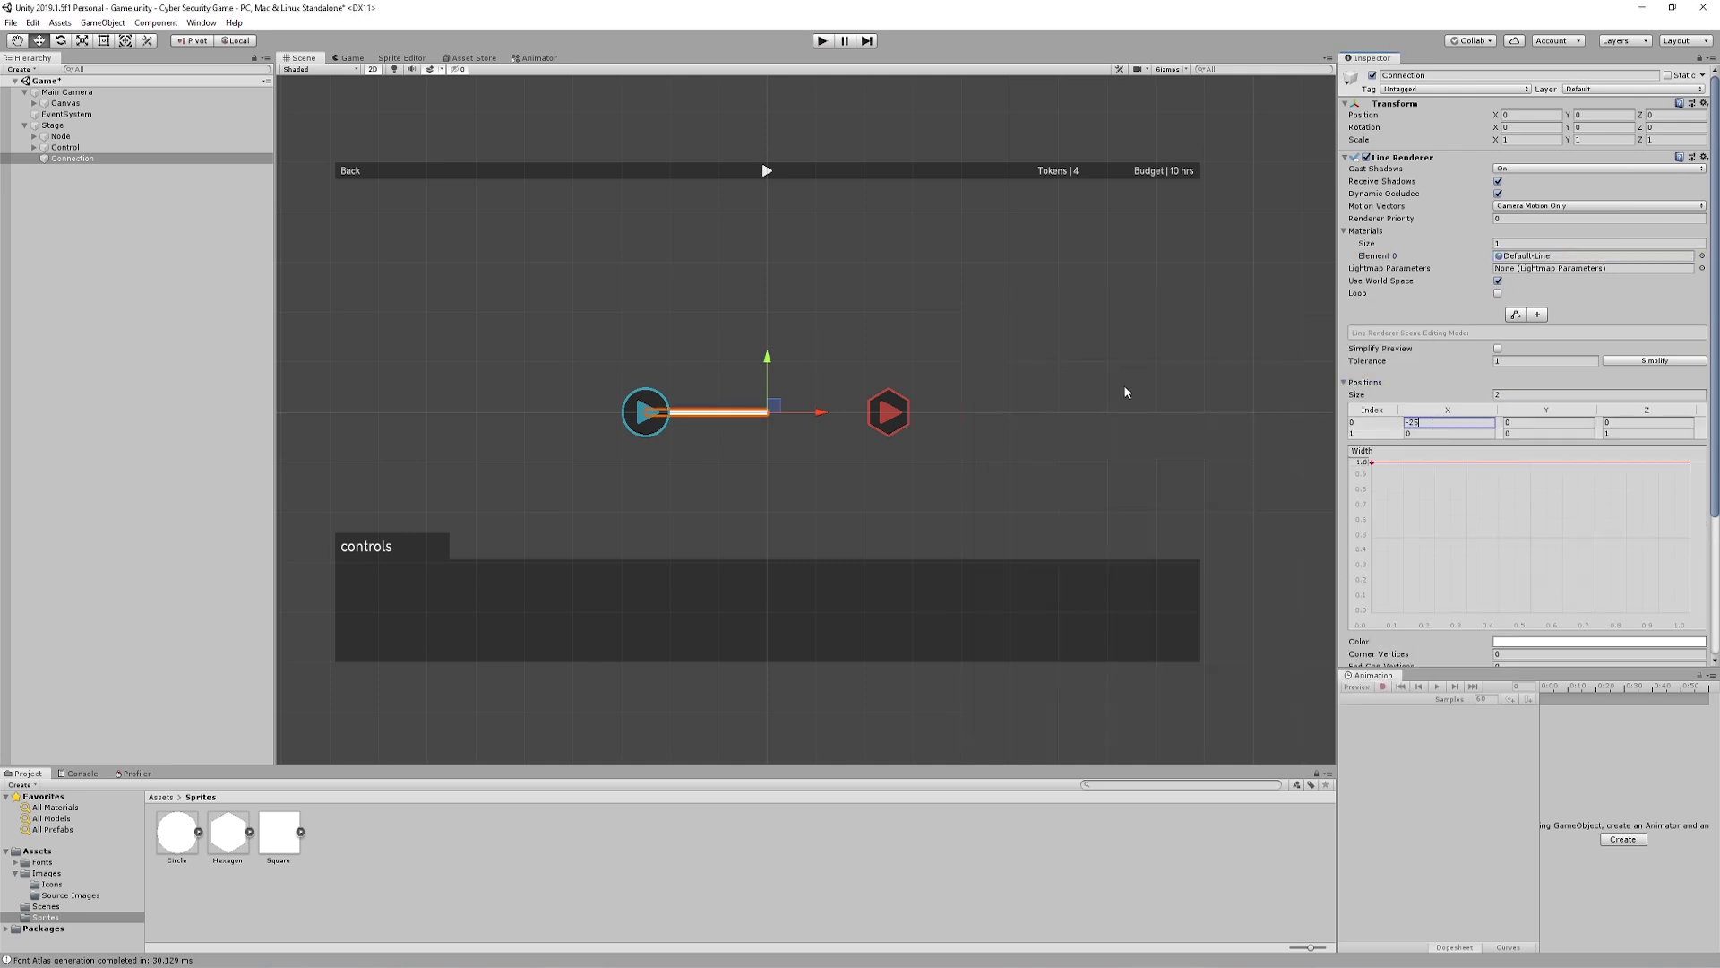
# Set the line's end X to 25, halve its width, and apply a teal-to-red gradient.
pyautogui.write('25')
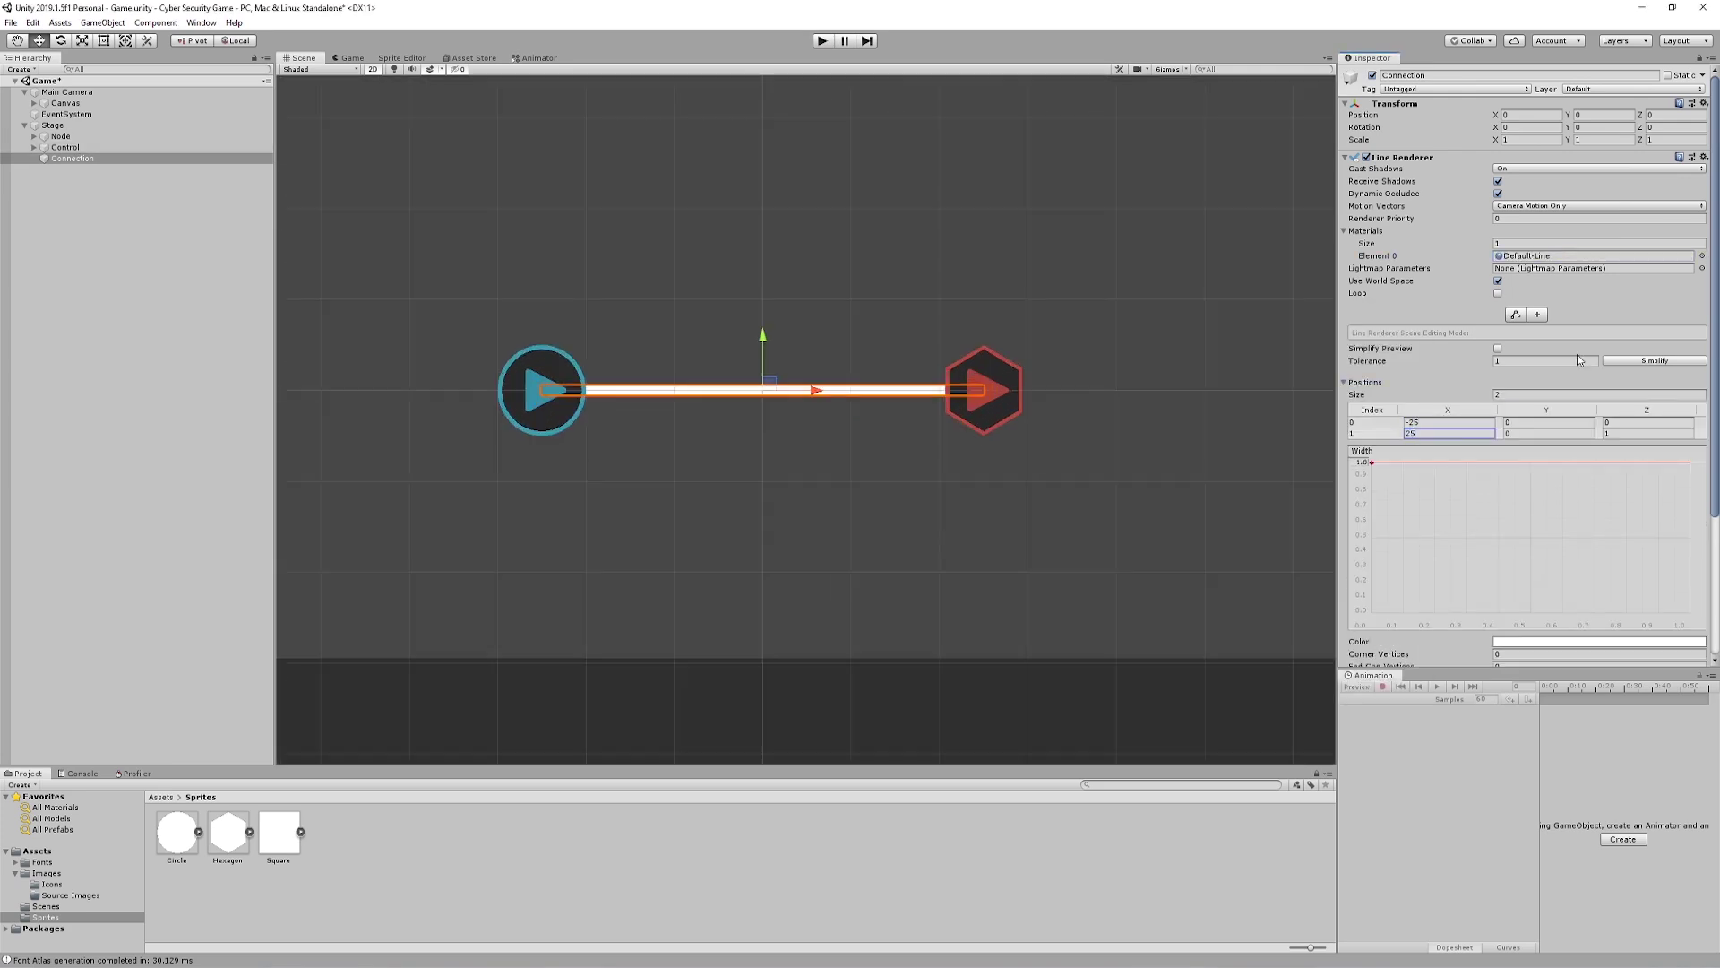
pyautogui.moveTo(1371, 463); pyautogui.dragTo(1365, 539)
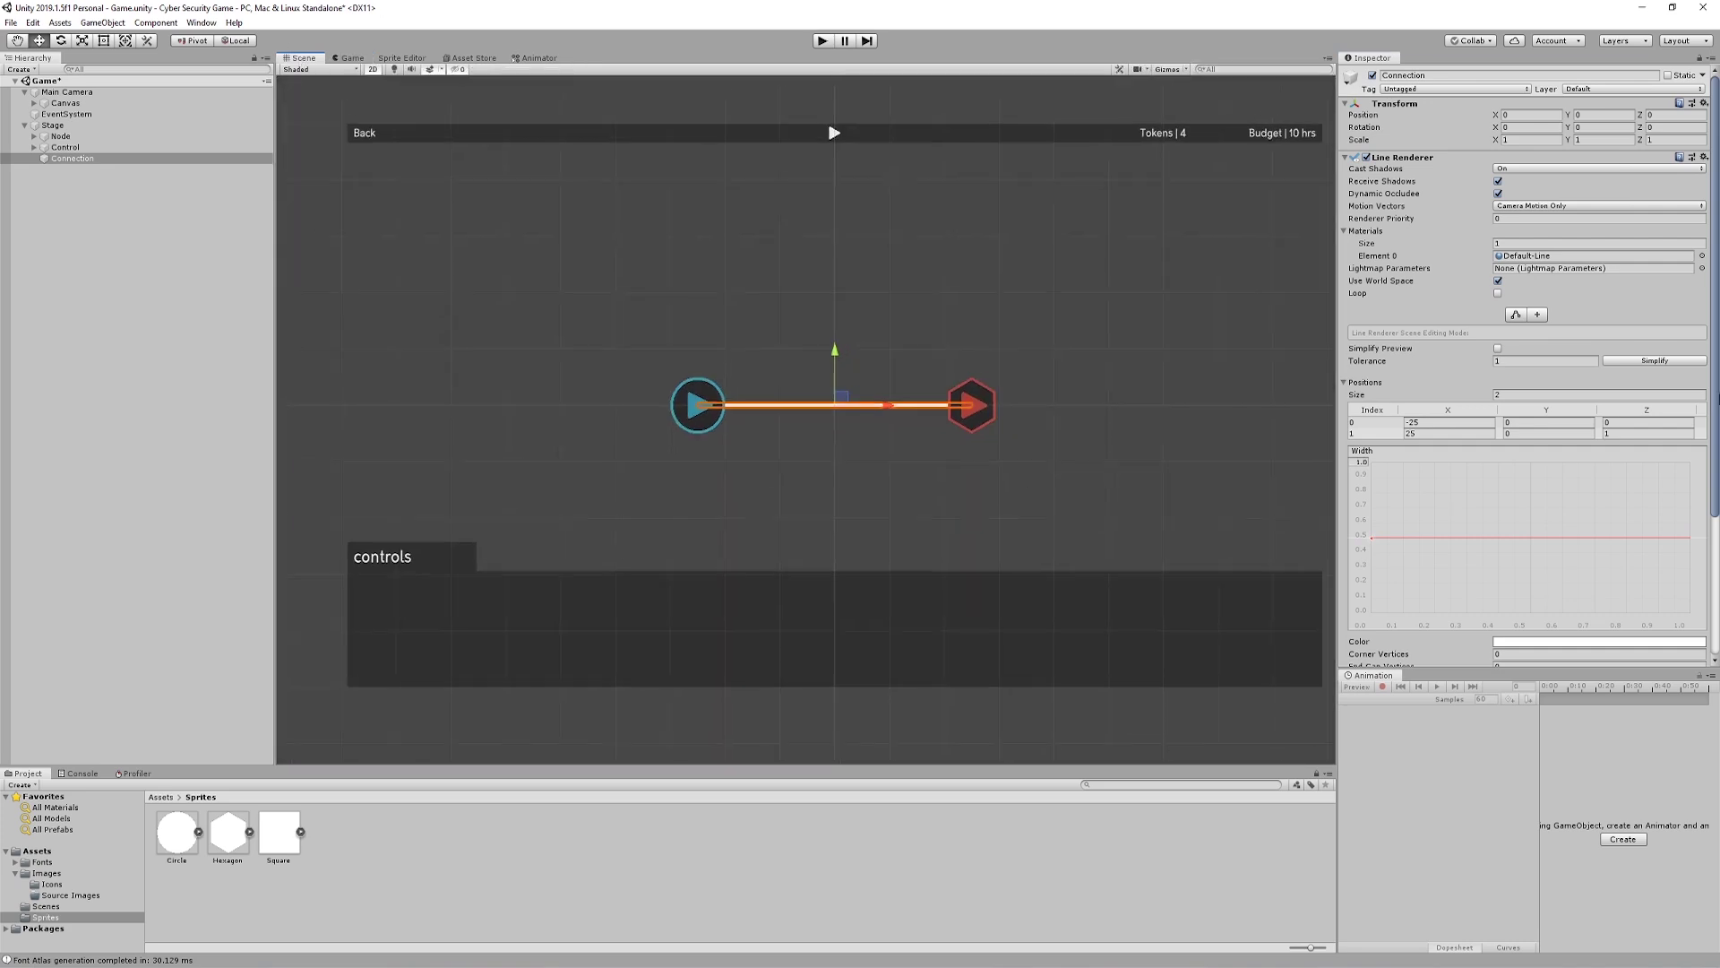
pyautogui.scroll(-3, 1608, 524)
pyautogui.click(1555, 468)
pyautogui.click(362, 467)
pyautogui.click(691, 385)
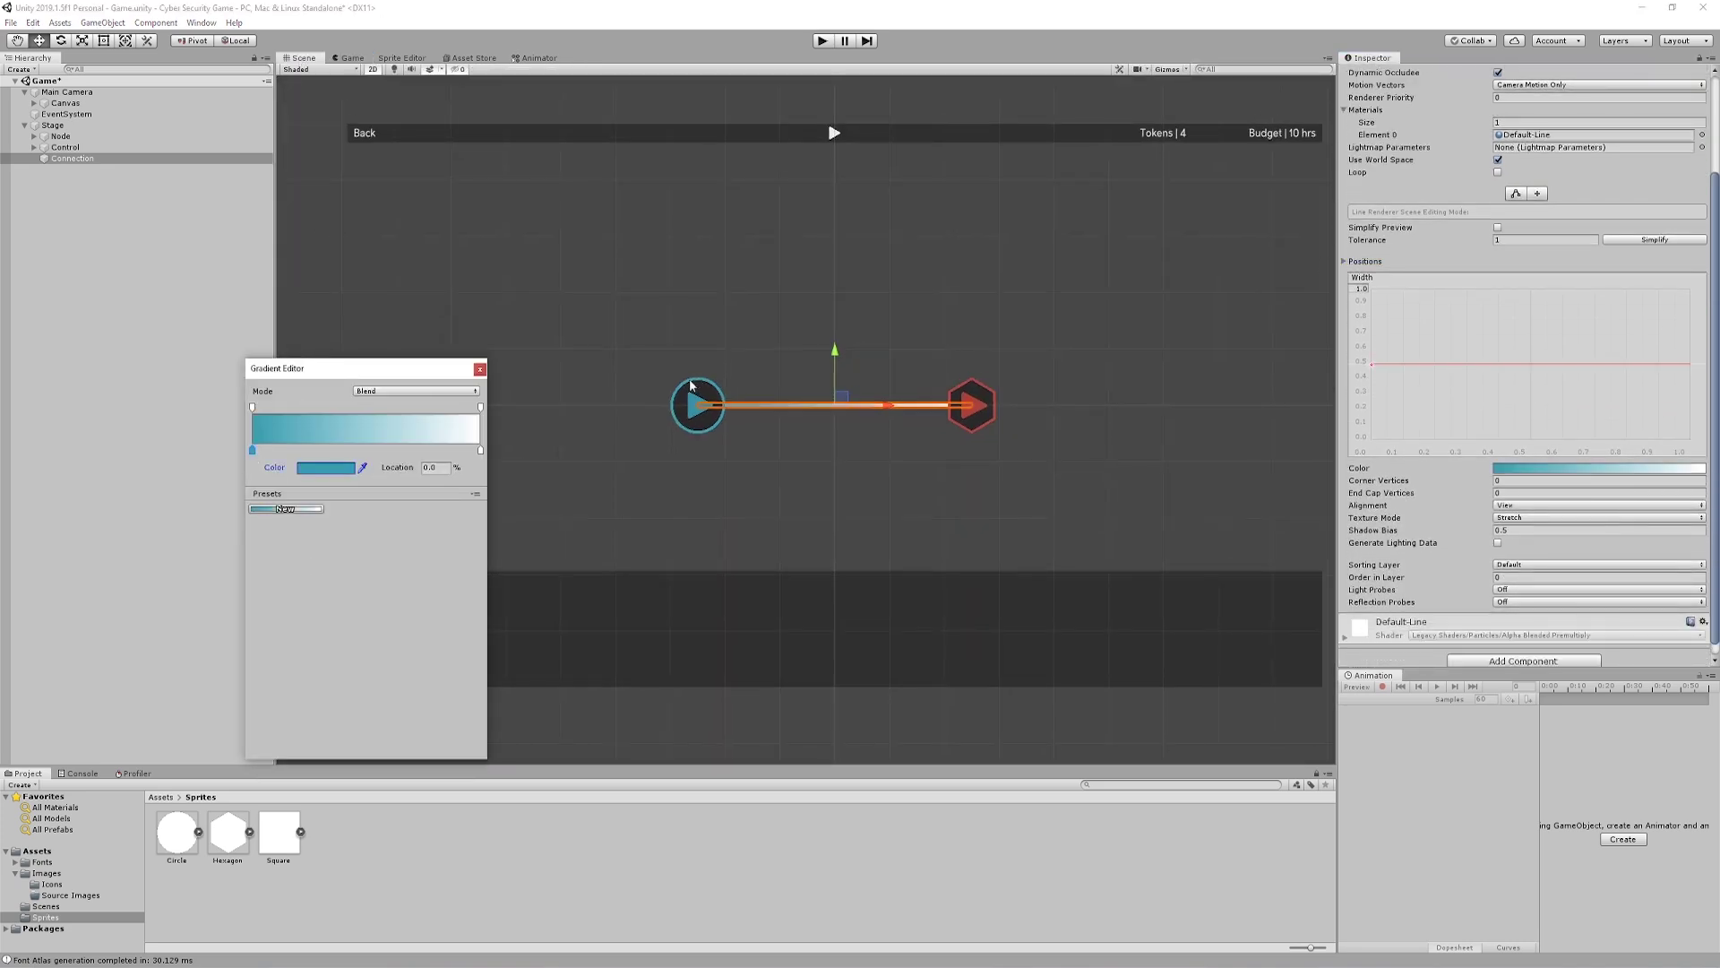
pyautogui.click(971, 404)
pyautogui.click(902, 422)
pyautogui.click(347, 58)
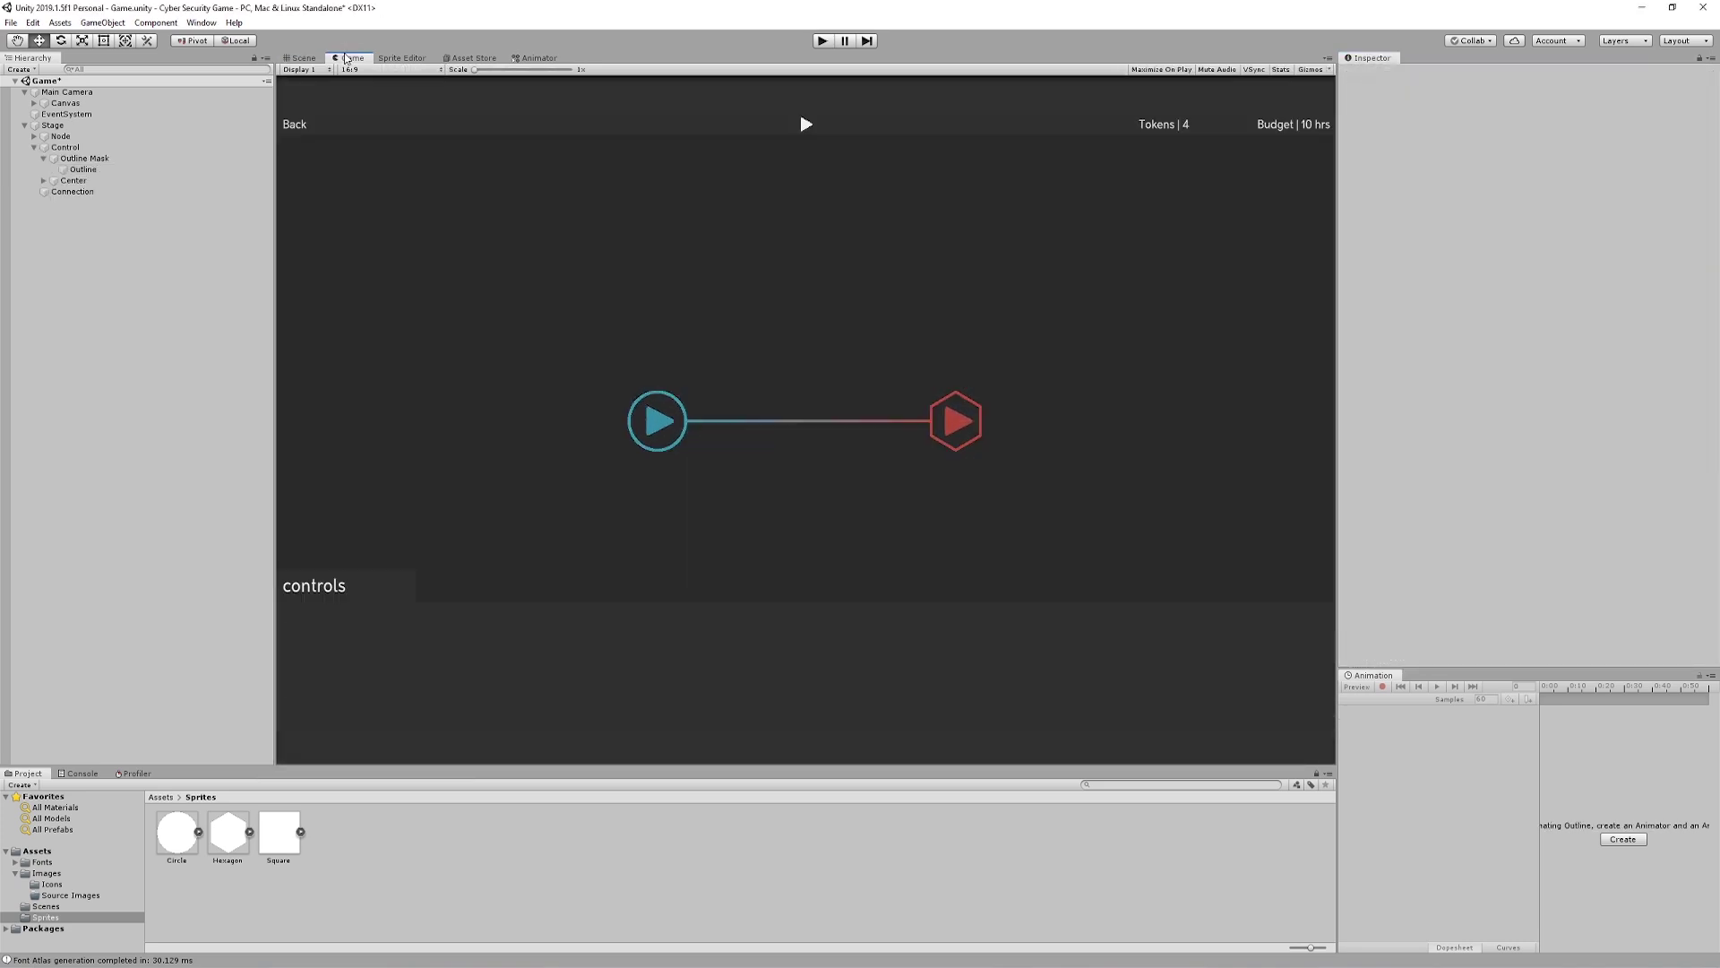
# Add a Circle Collider 2D to both the Node and Control objects.
pyautogui.click(37, 850)
pyautogui.click(34, 147)
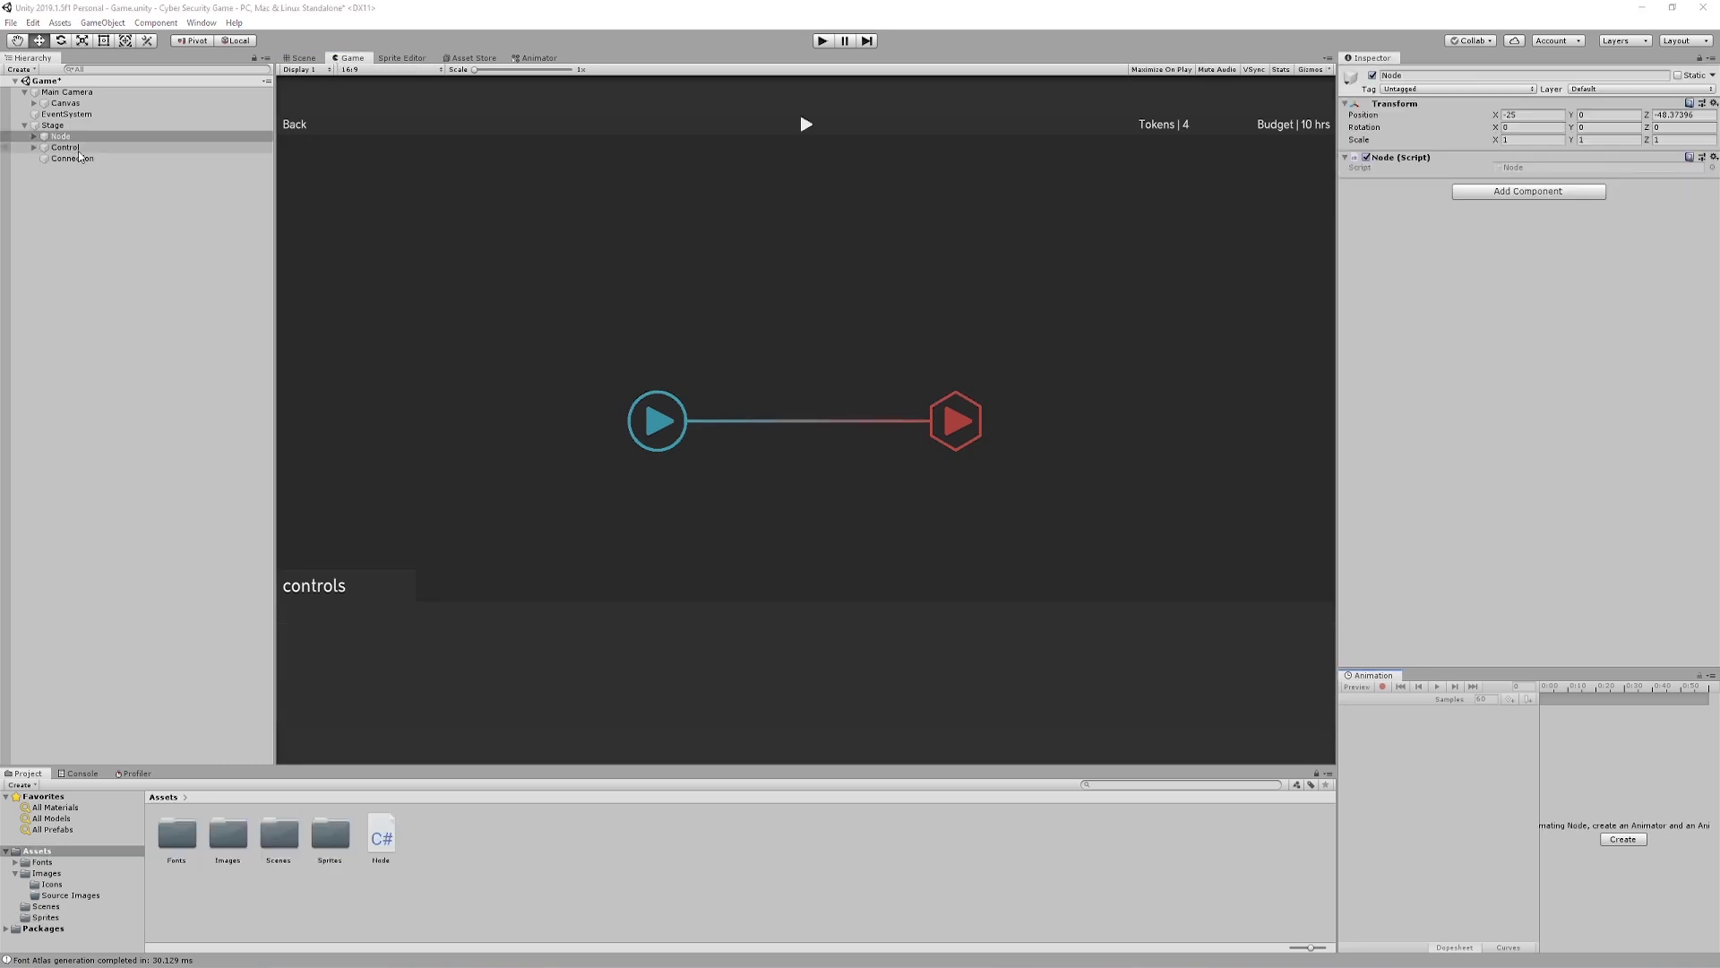
pyautogui.click(60, 136)
pyautogui.keyDown('ctrl'); pyautogui.click(65, 147); pyautogui.keyUp('ctrl')
pyautogui.click(1527, 176)
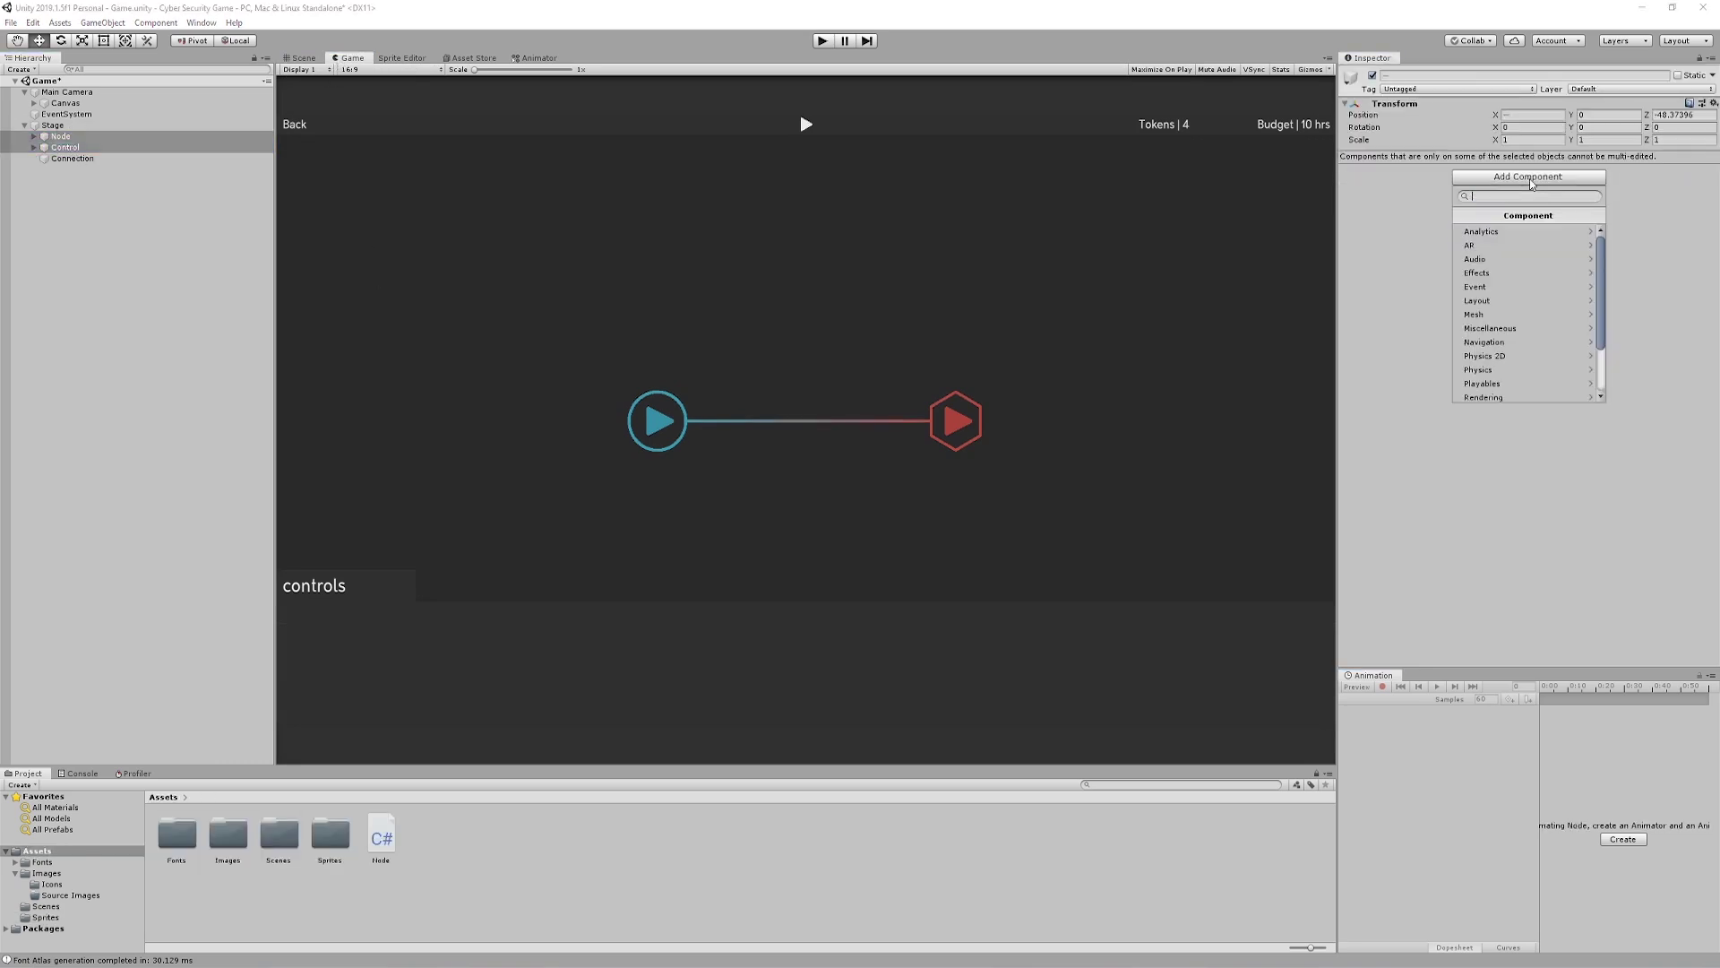
pyautogui.write('collider')
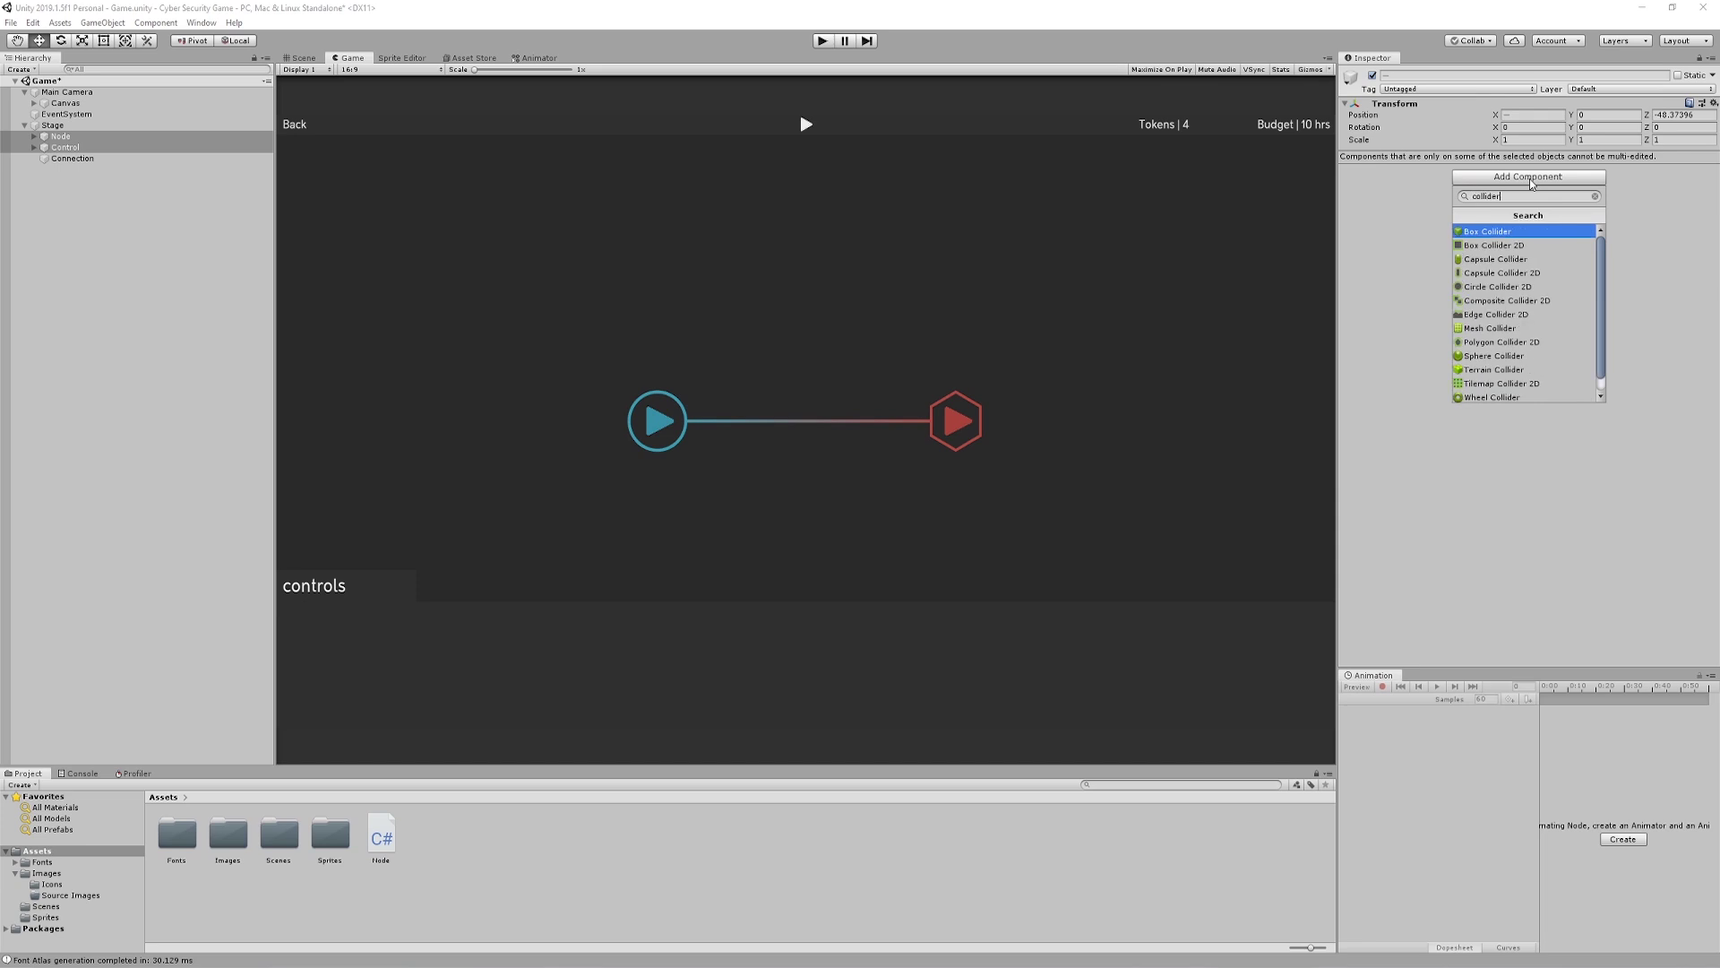
pyautogui.press('Down')
pyautogui.press('Down')
pyautogui.press('Down')
pyautogui.press('Down')
pyautogui.press('Return')
# Fit the Node's collider to the blue circle's edge and make it a trigger.
pyautogui.click(60, 136)
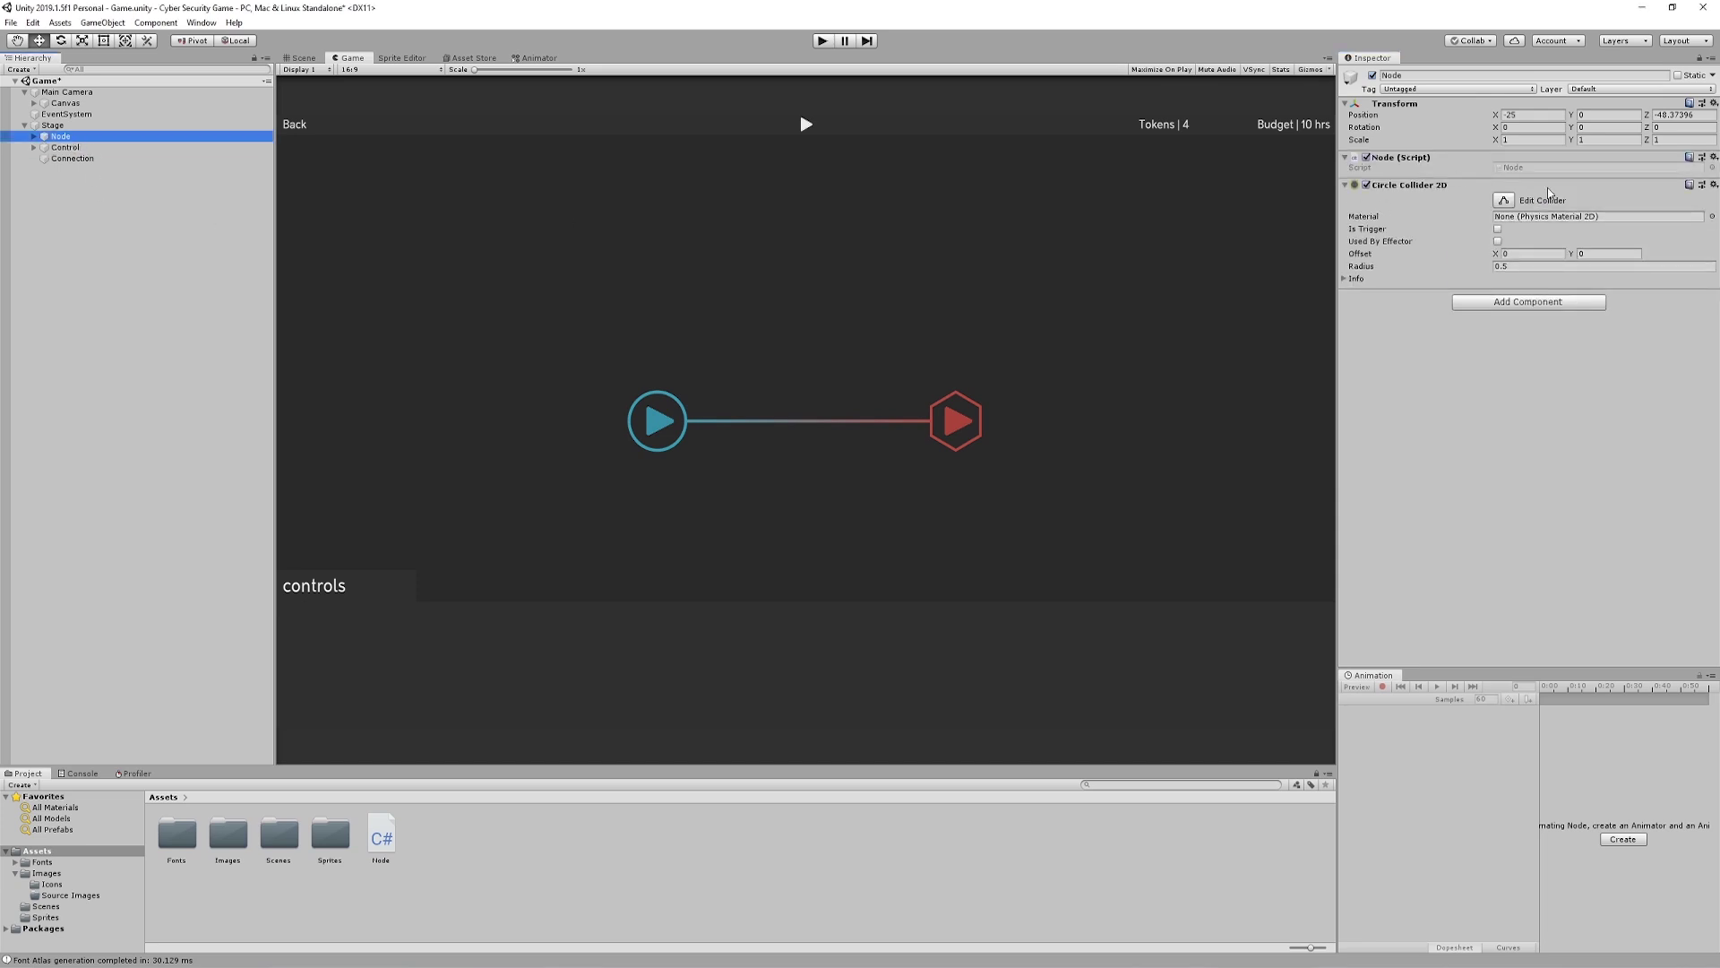
pyautogui.click(300, 58)
pyautogui.press('f')
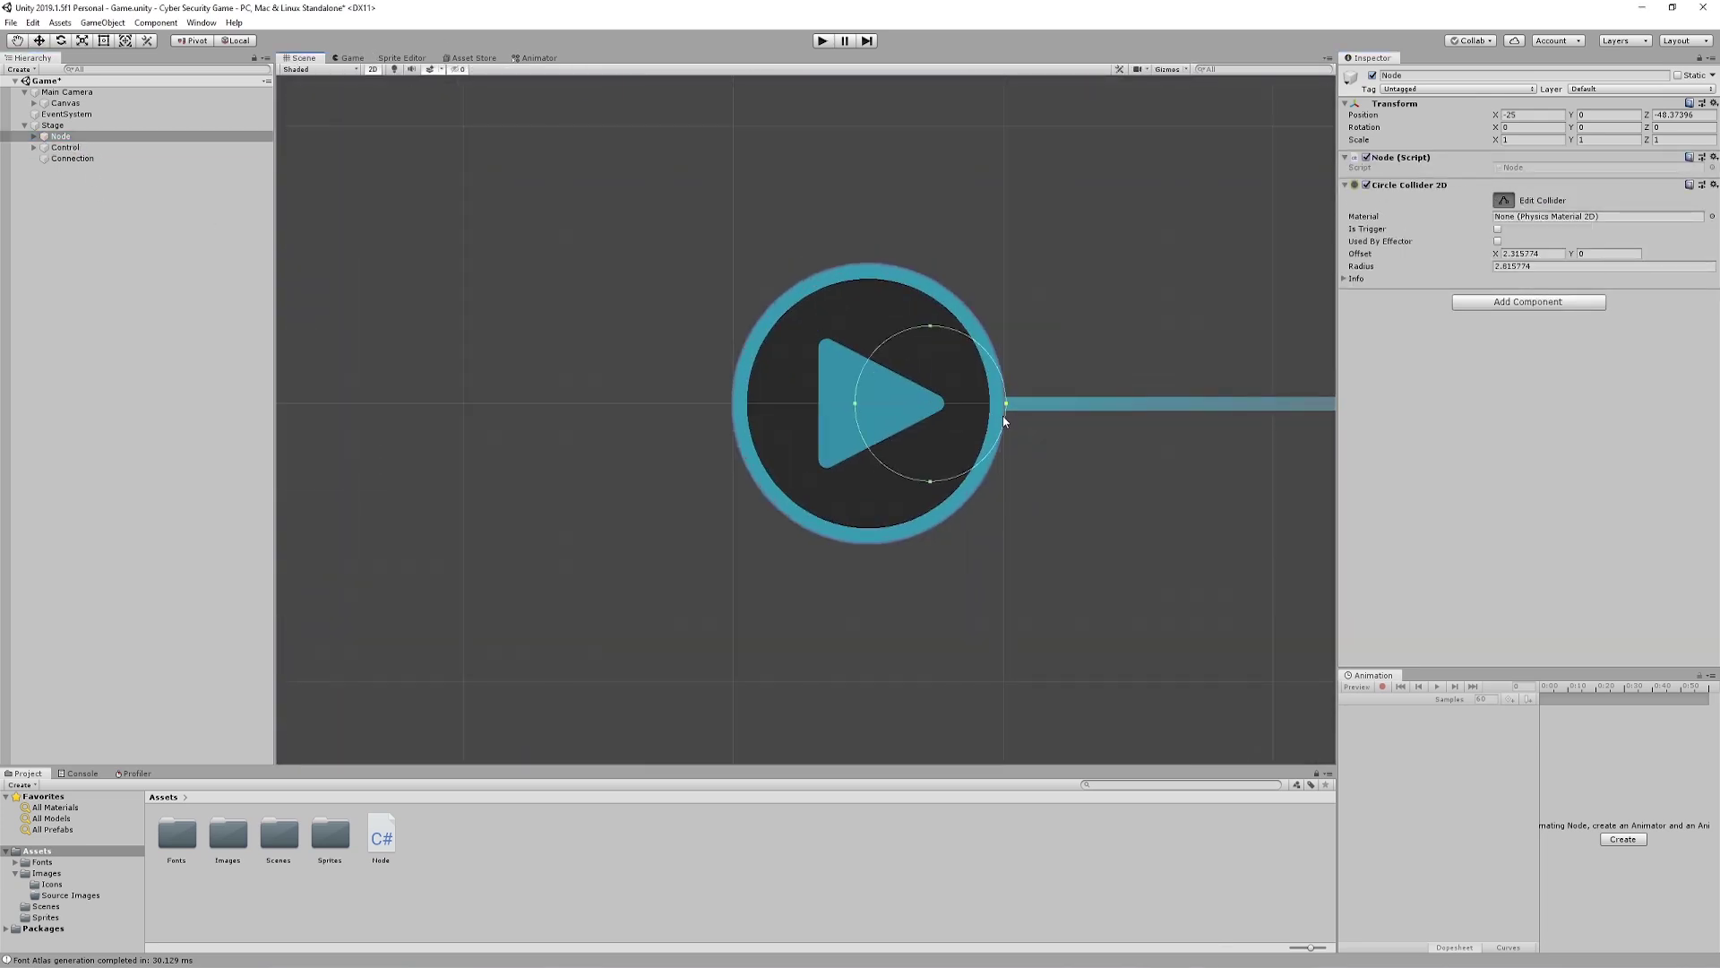
pyautogui.moveTo(856, 403); pyautogui.dragTo(734, 408)
pyautogui.scroll(-4, 979, 438)
pyautogui.moveTo(979, 438); pyautogui.dragTo(796, 463, button='middle')
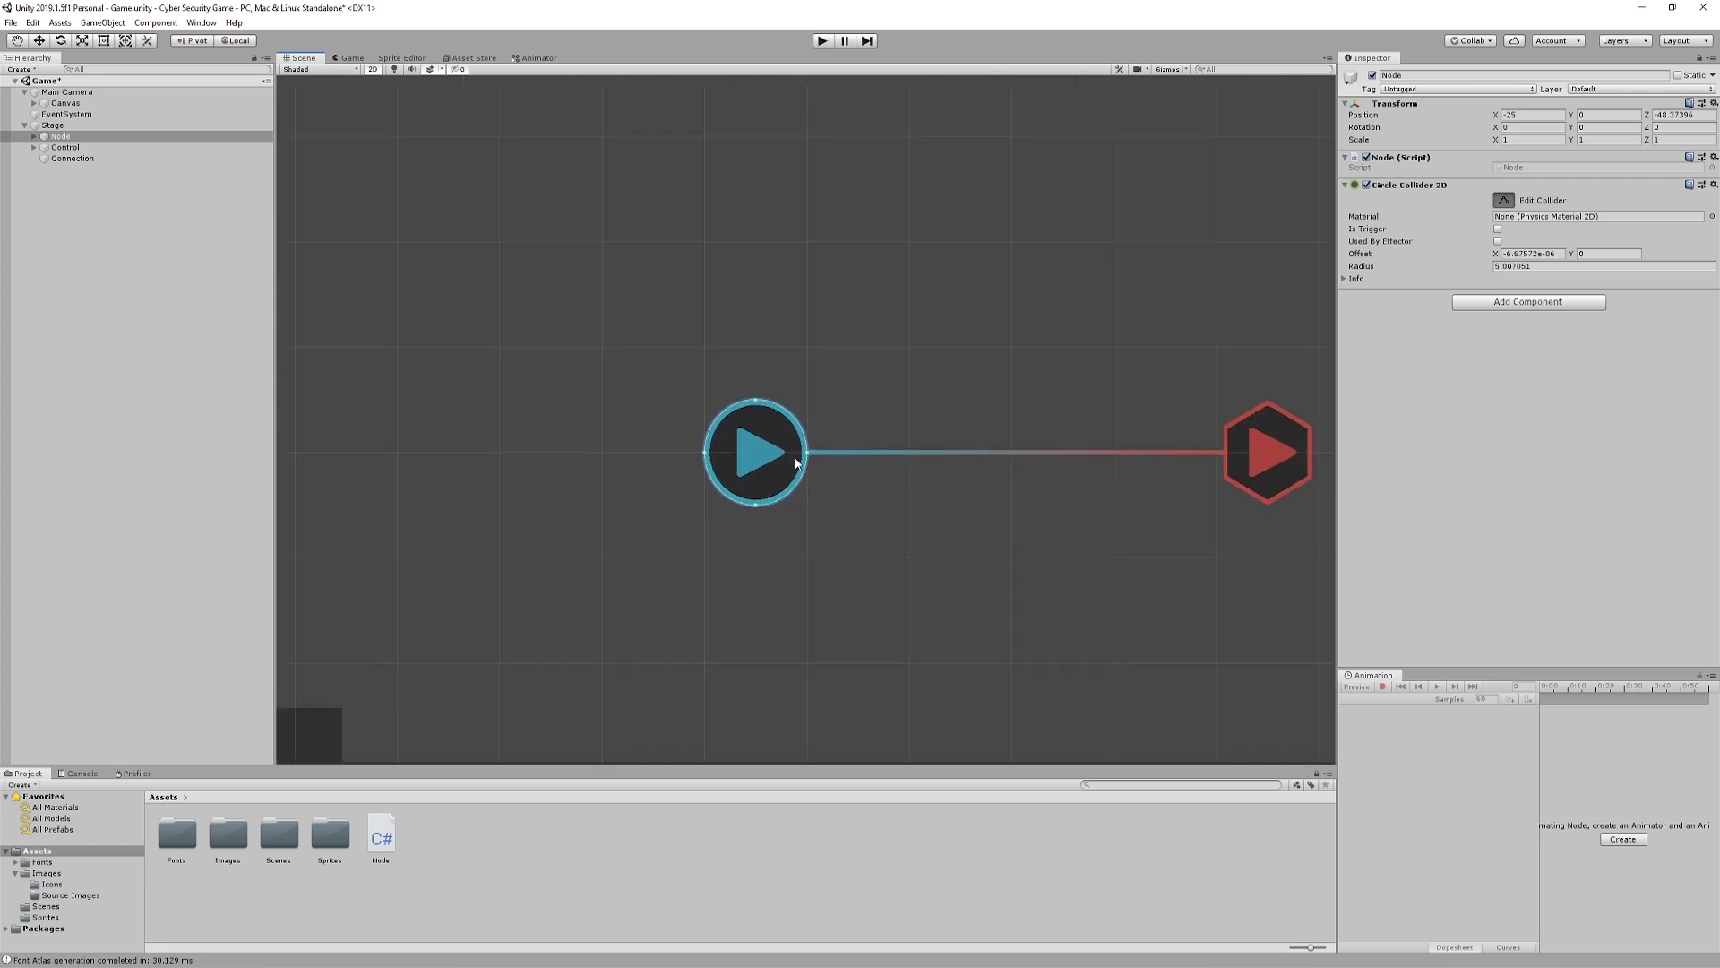
pyautogui.scroll(-2, 795, 463)
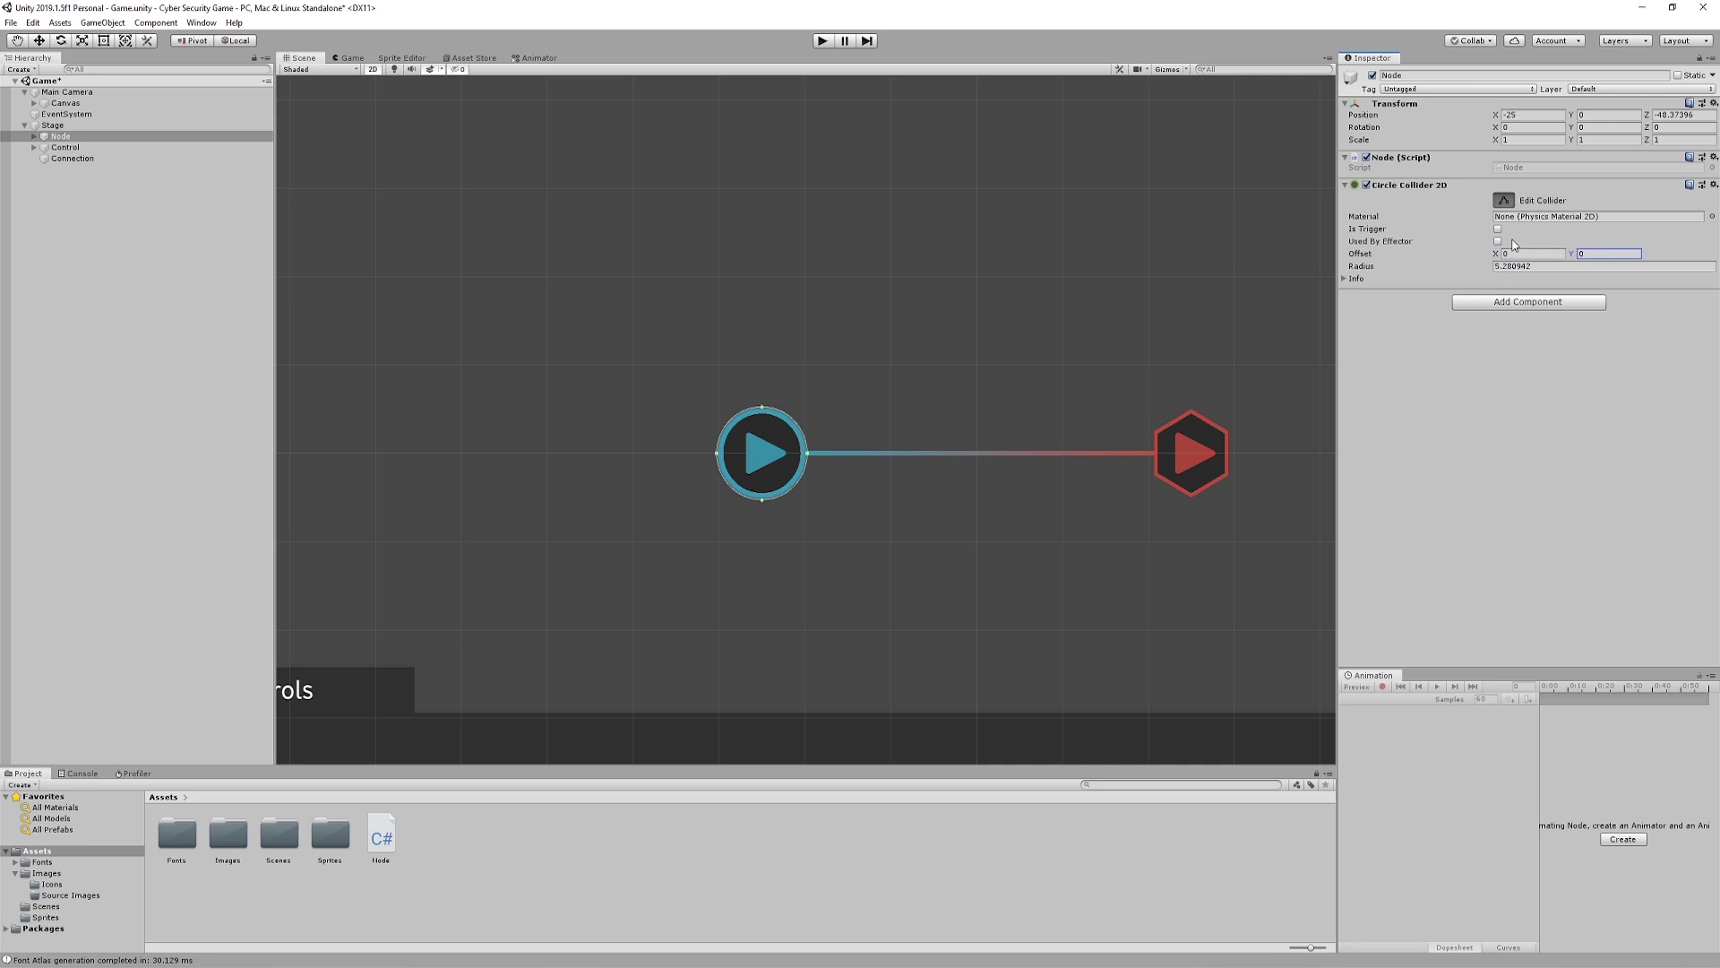
pyautogui.click(1498, 229)
# Copy the Node's collider settings and paste them onto the Control's collider.
pyautogui.click(1714, 185)
pyautogui.click(1634, 297)
pyautogui.click(64, 147)
pyautogui.click(1714, 157)
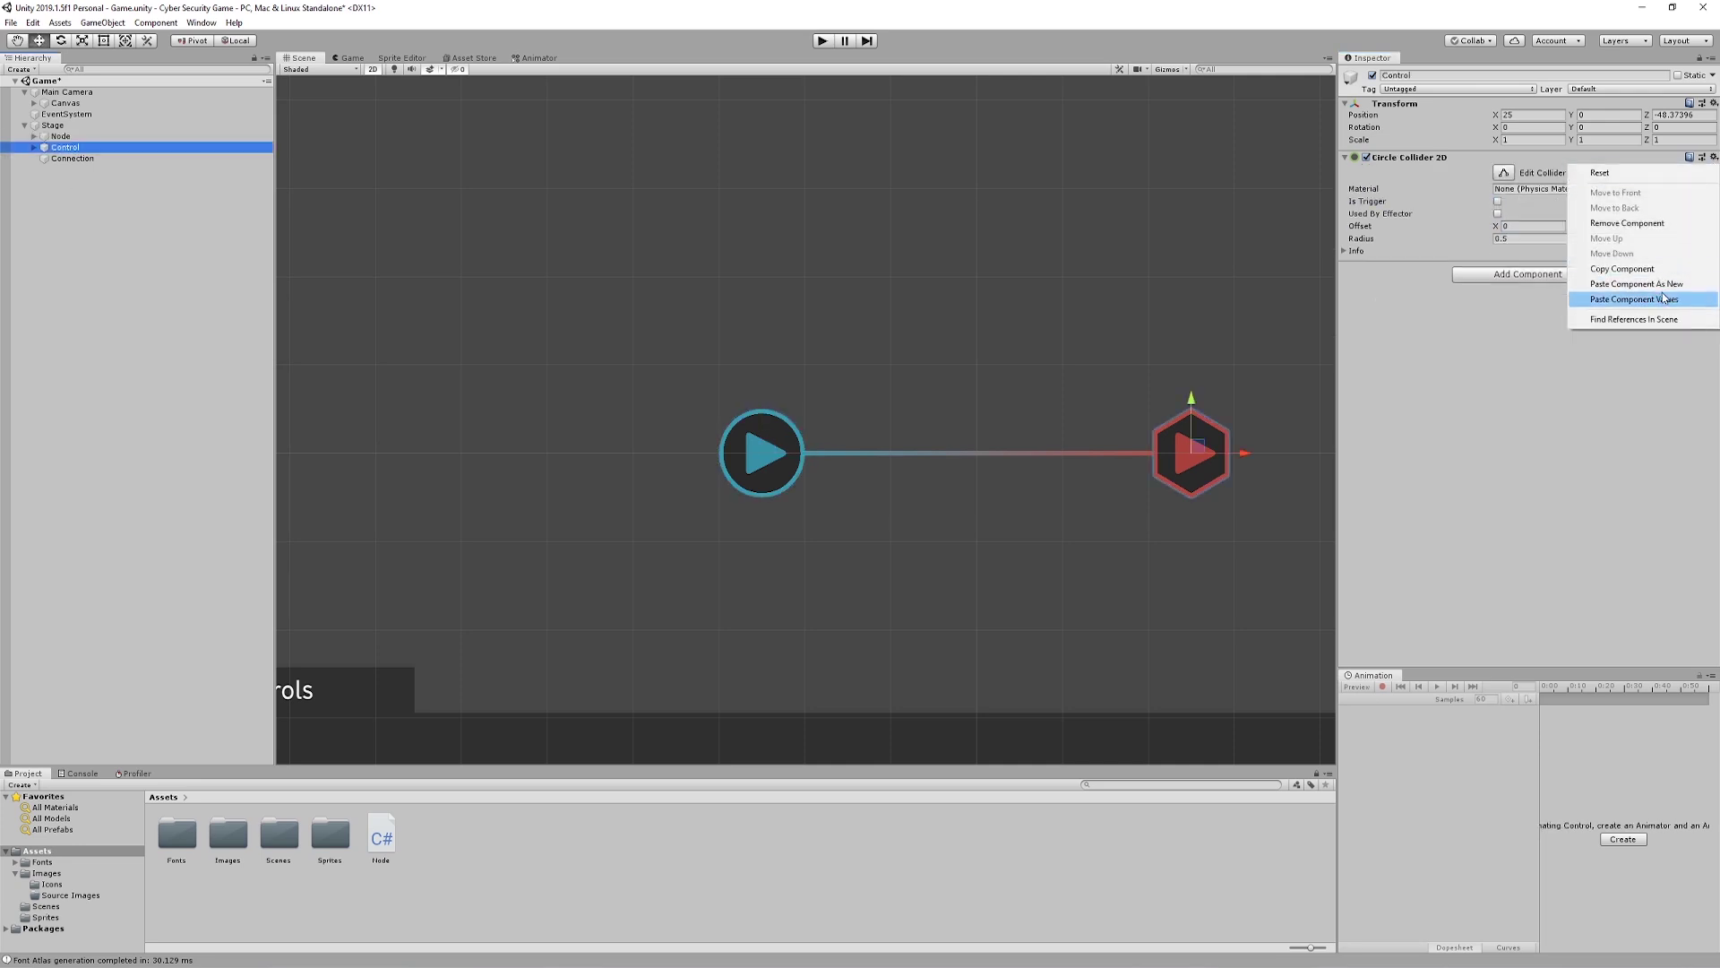
pyautogui.click(1664, 293)
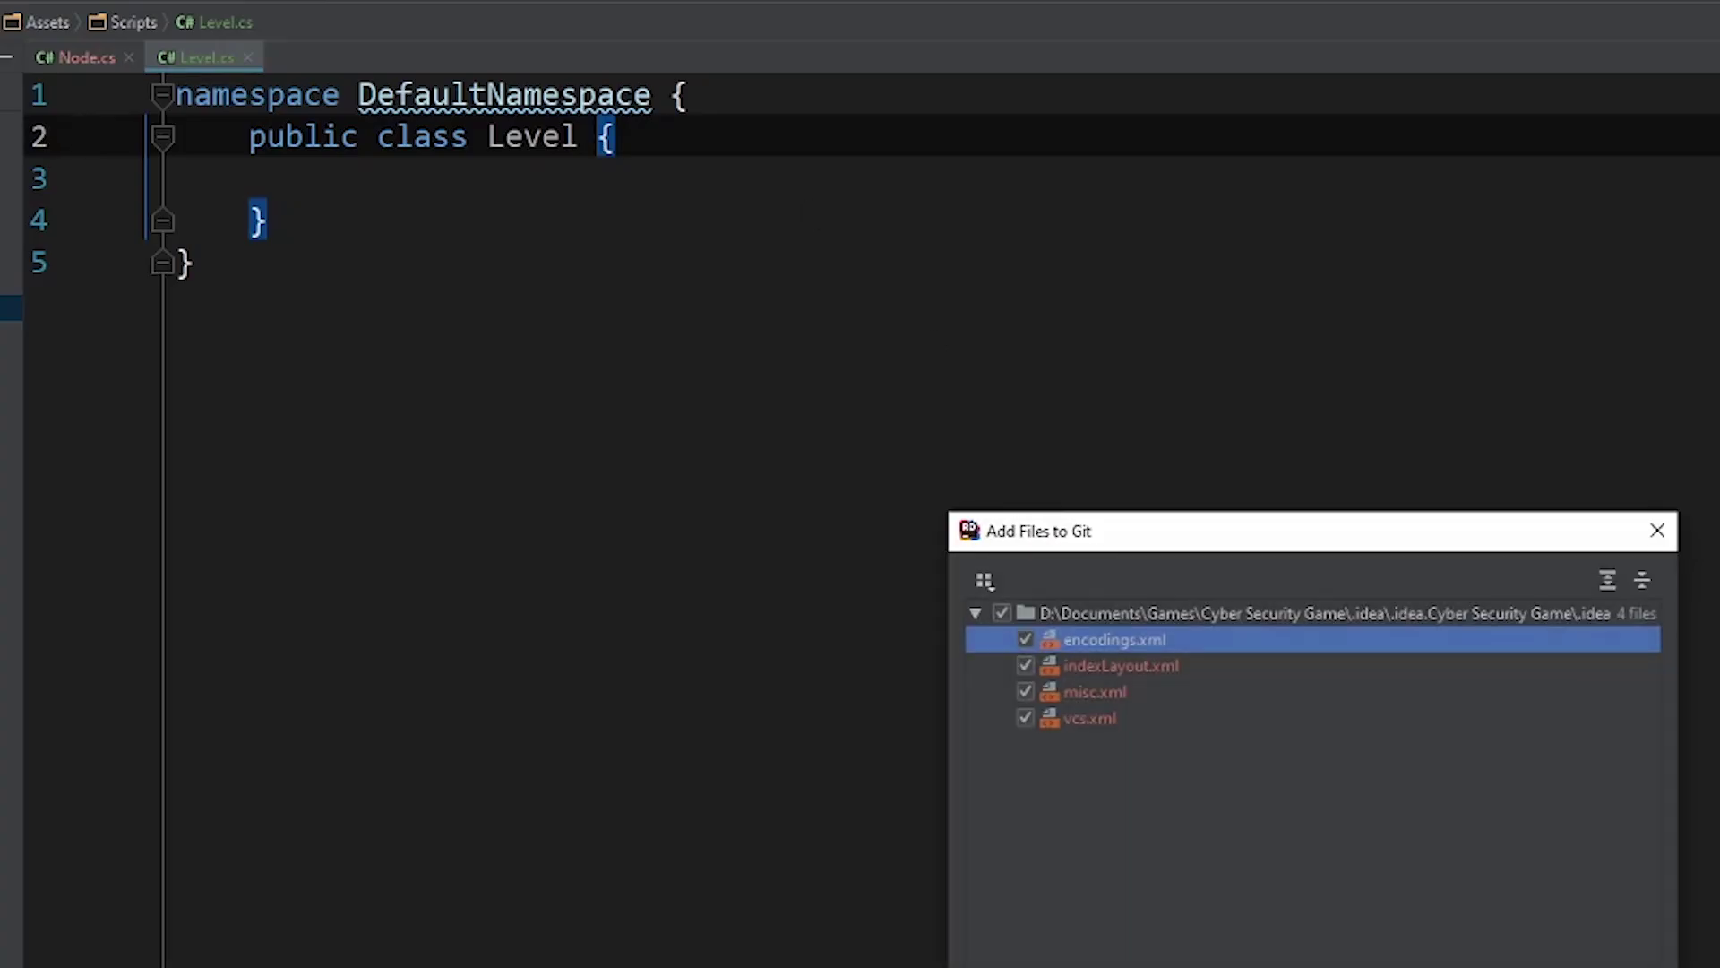
pyautogui.press('Escape')
# Write a MonoBehaviour Awake method setting Physics.queriesHitTriggers = true;.
pyautogui.write(': MonoBehaviour')
pyautogui.press('Down')
pyautogui.press('Return')
pyautogui.write('void Star')
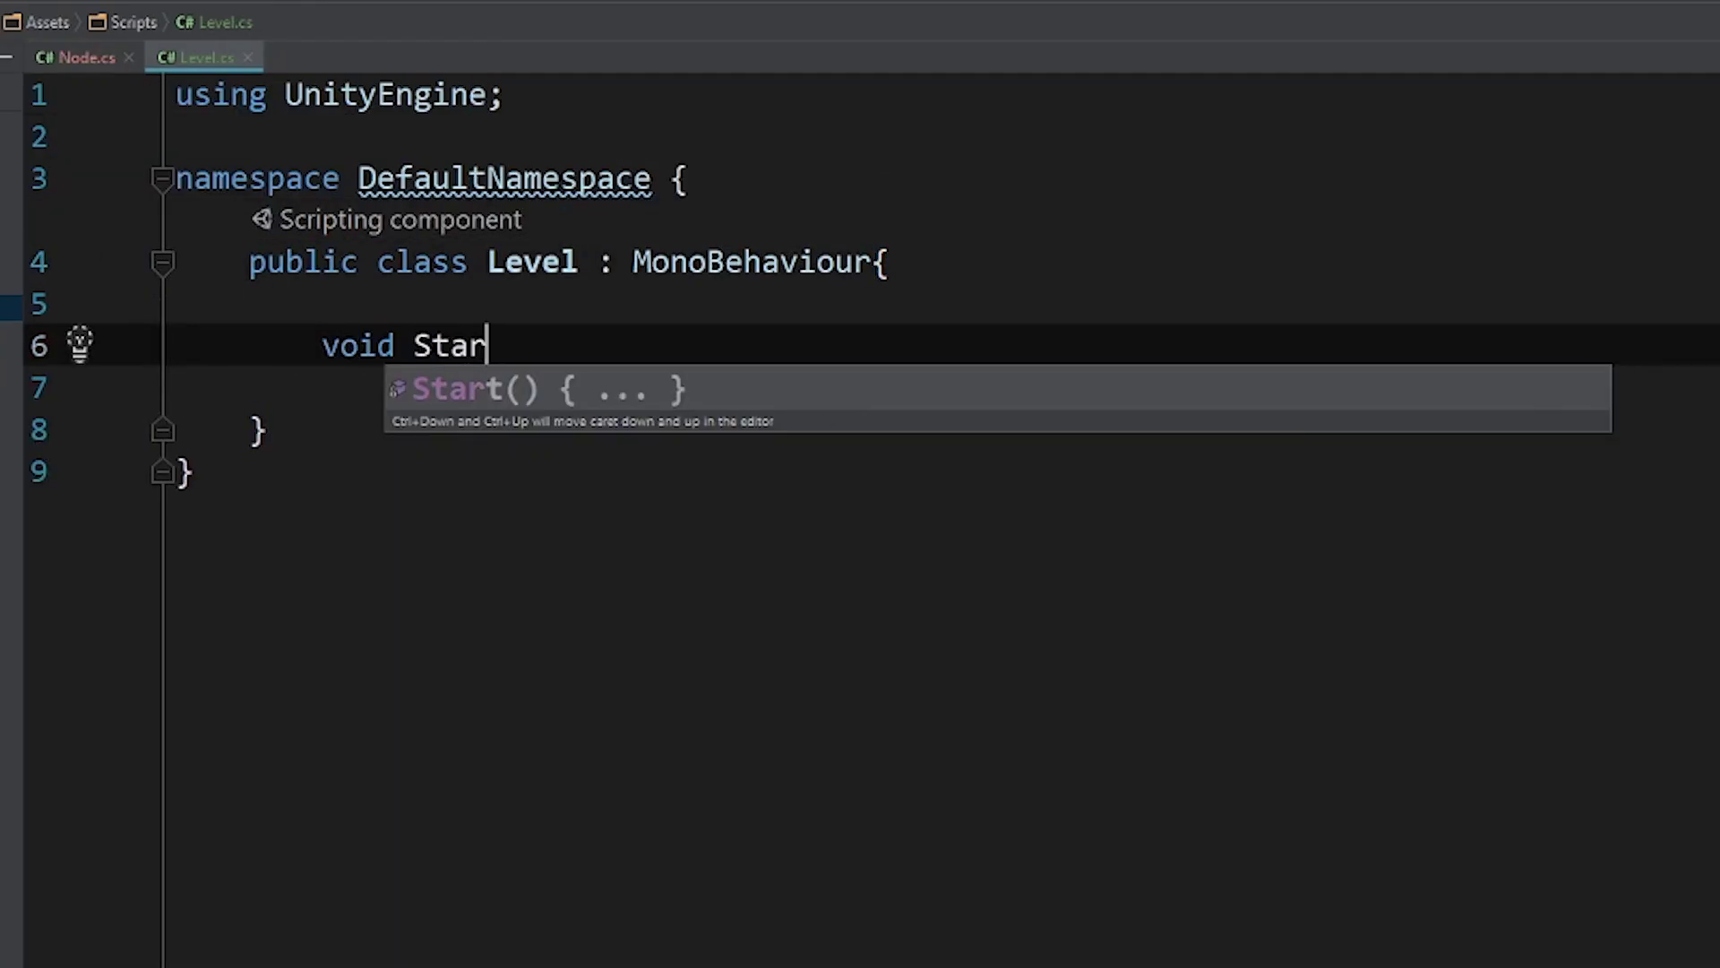
pyautogui.press('BackSpace')
pyautogui.press('BackSpace')
pyautogui.press('BackSpace')
pyautogui.press('BackSpace')
pyautogui.write('Awake')
pyautogui.press('Return')
pyautogui.write('Physics.que')
pyautogui.press('Return')
pyautogui.write('= true;')
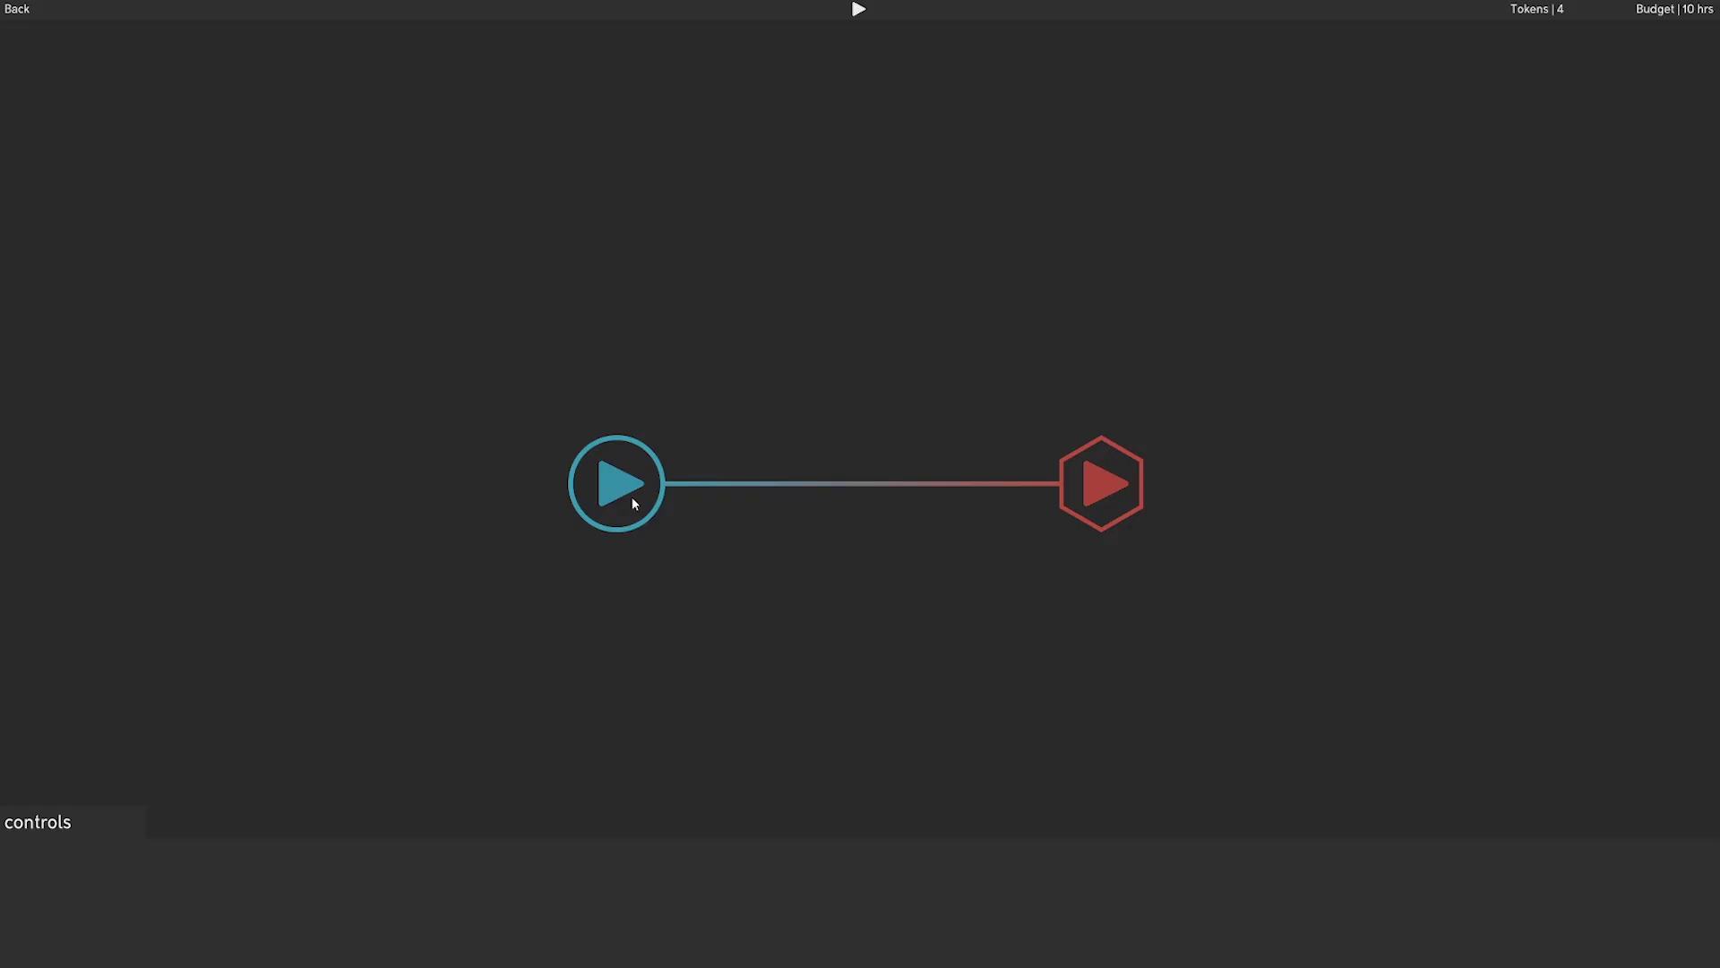
# Drag the blue circle and red hexagon nodes around the running game, leaving the line behind.
pyautogui.moveTo(632, 503); pyautogui.dragTo(550, 428)
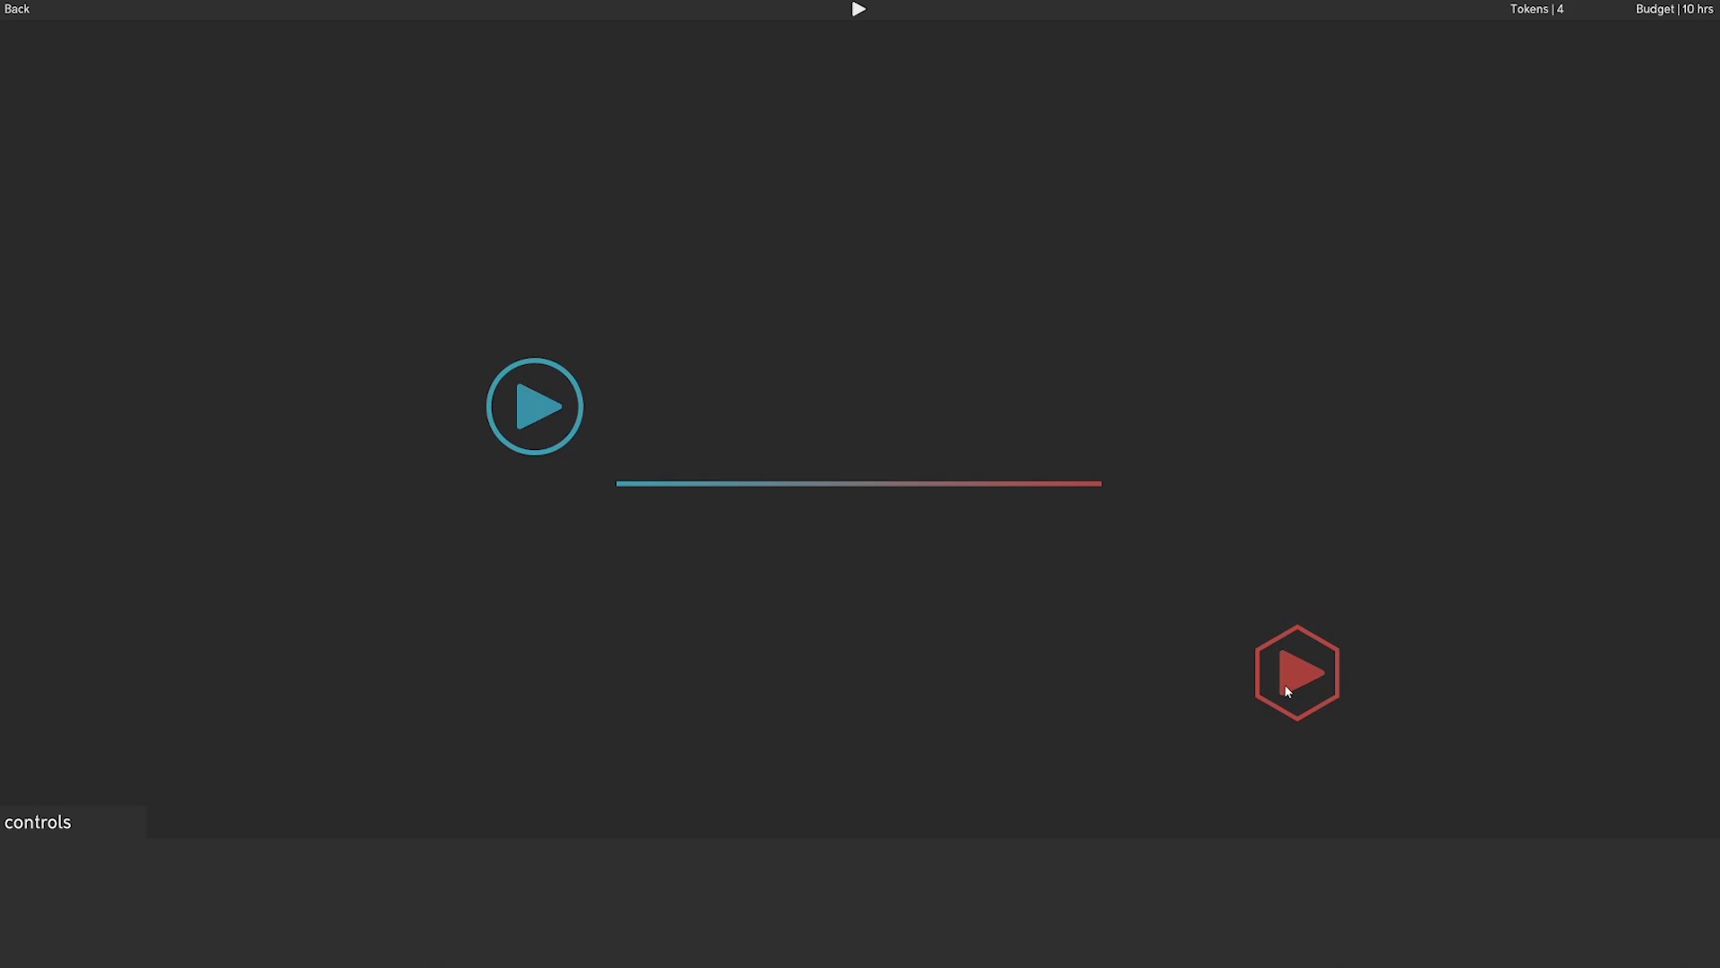
pyautogui.moveTo(1251, 672); pyautogui.dragTo(1318, 304)
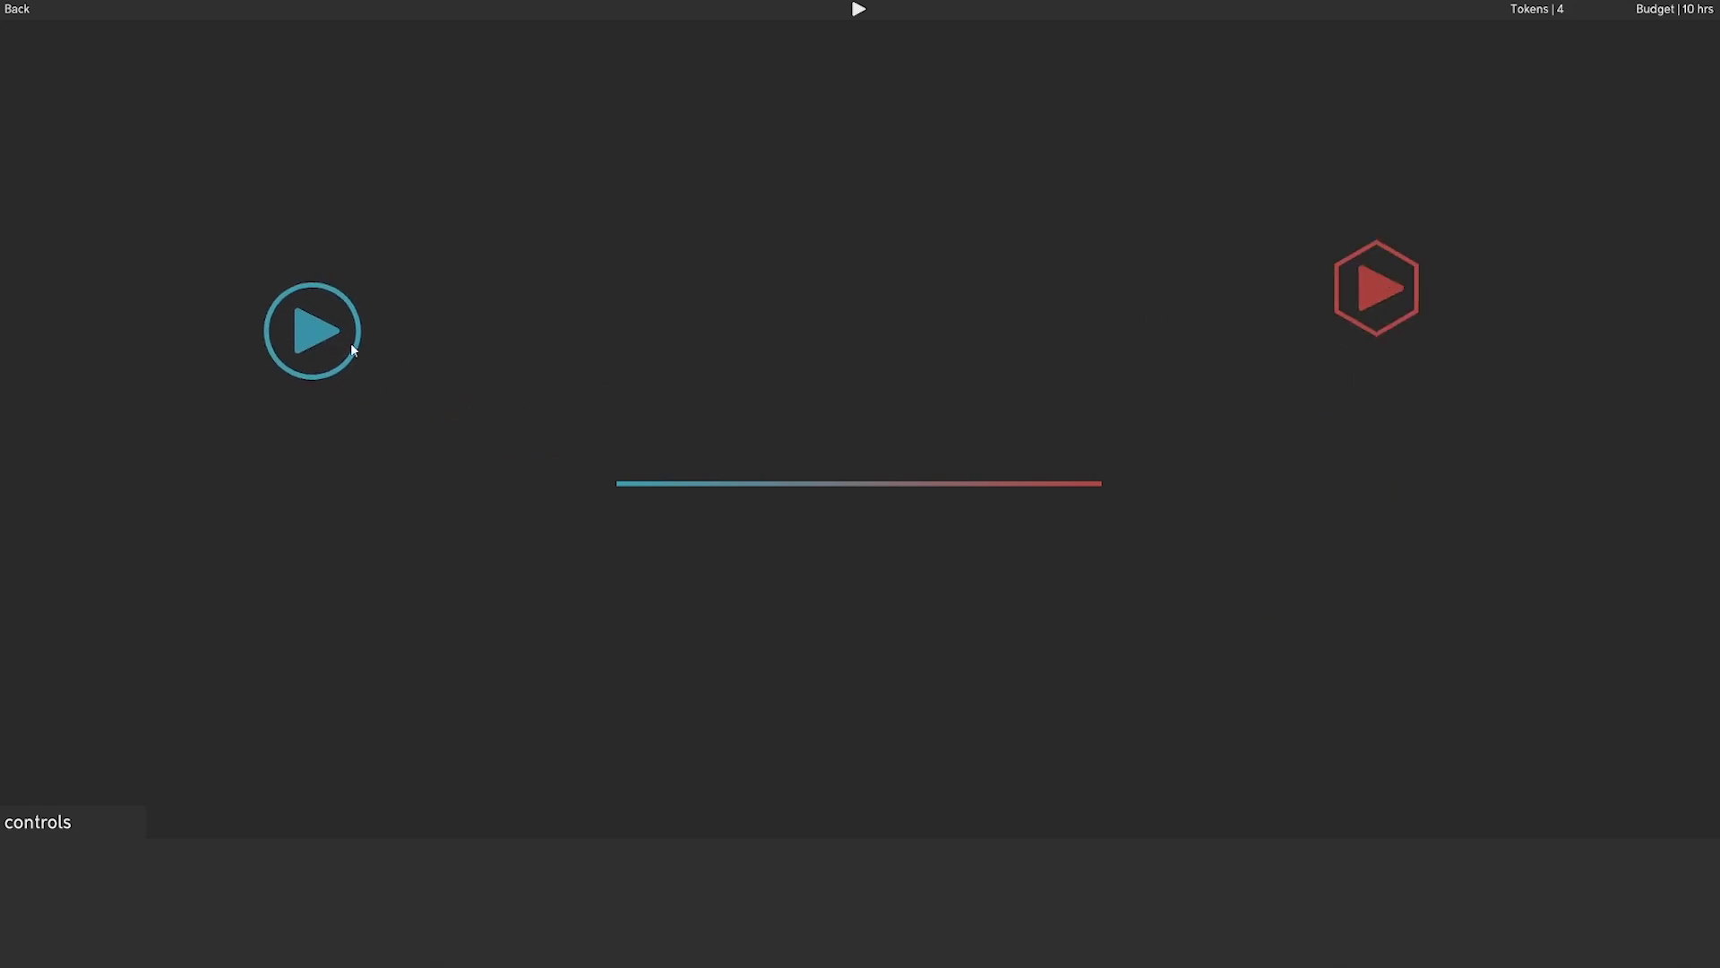
pyautogui.moveTo(352, 348); pyautogui.dragTo(341, 669)
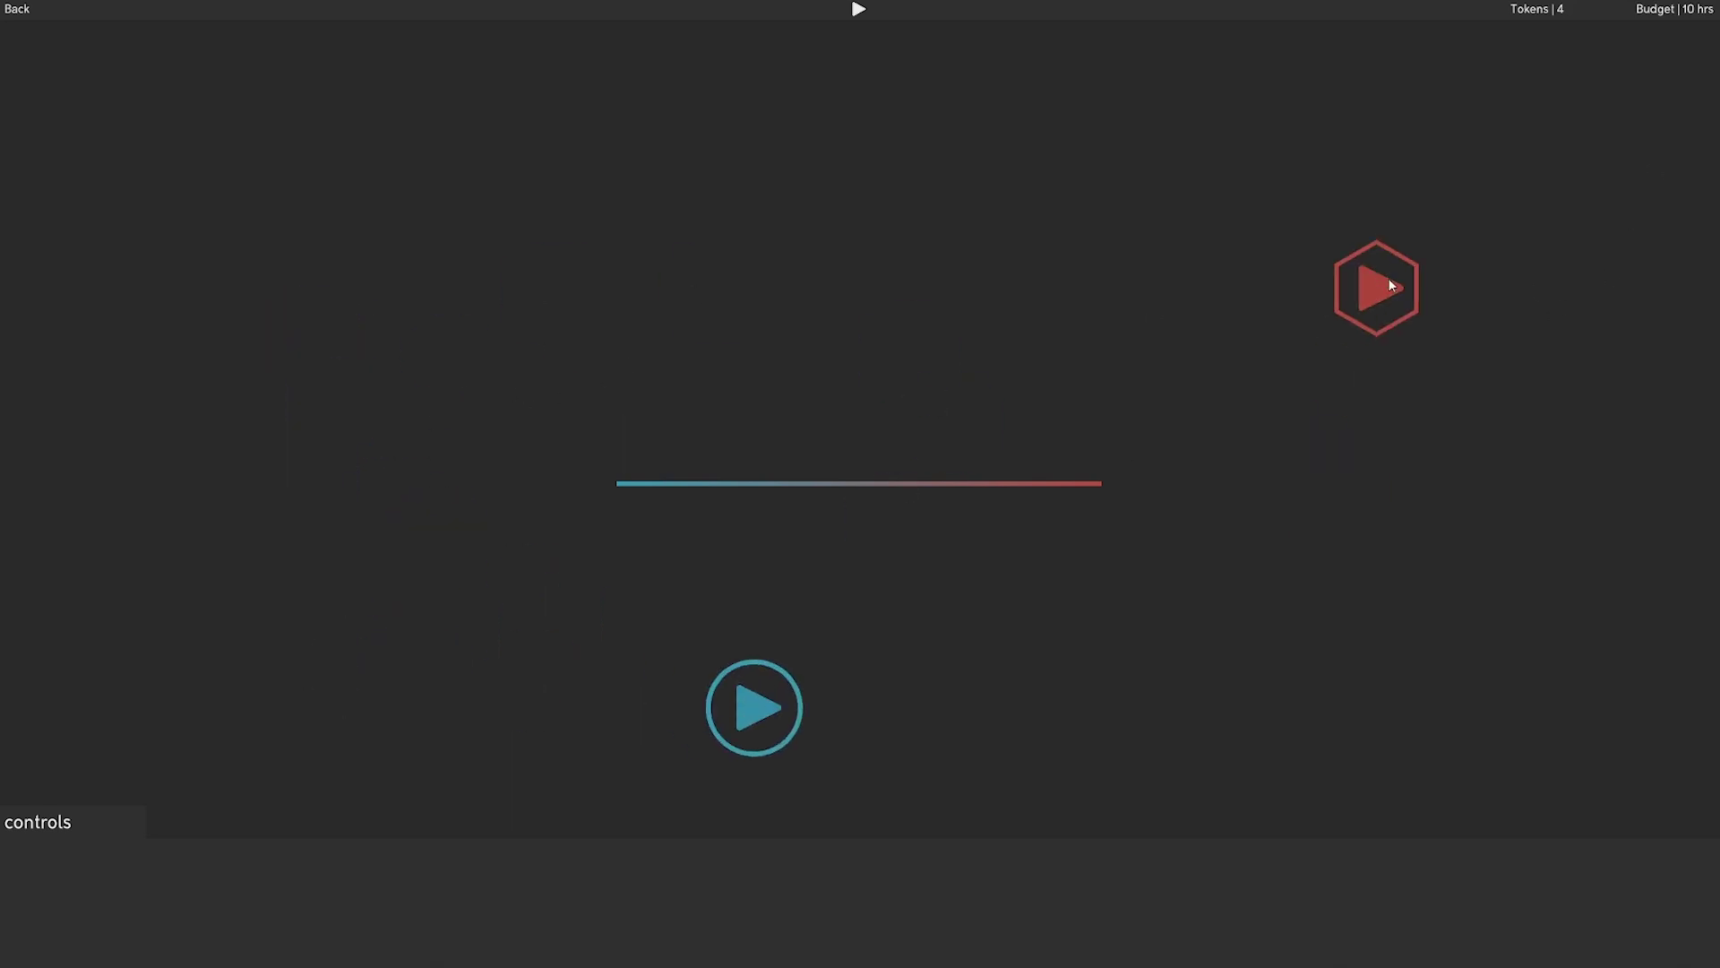
pyautogui.moveTo(1392, 285); pyautogui.dragTo(573, 327)
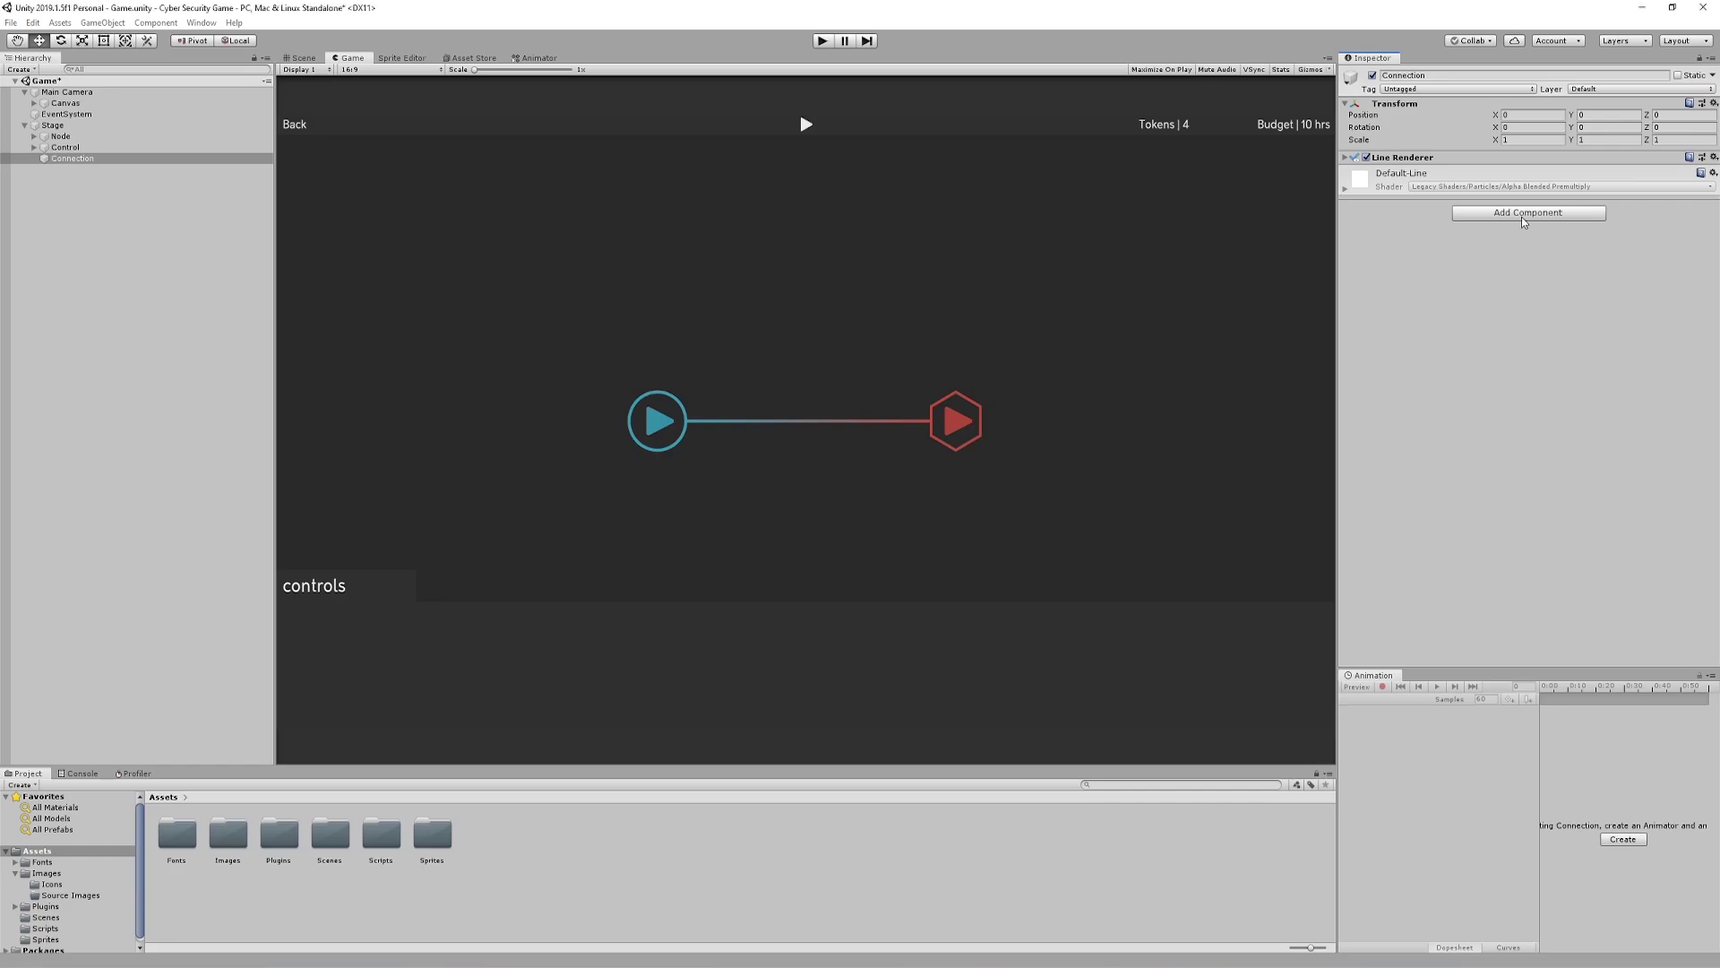
pyautogui.click(1522, 217)
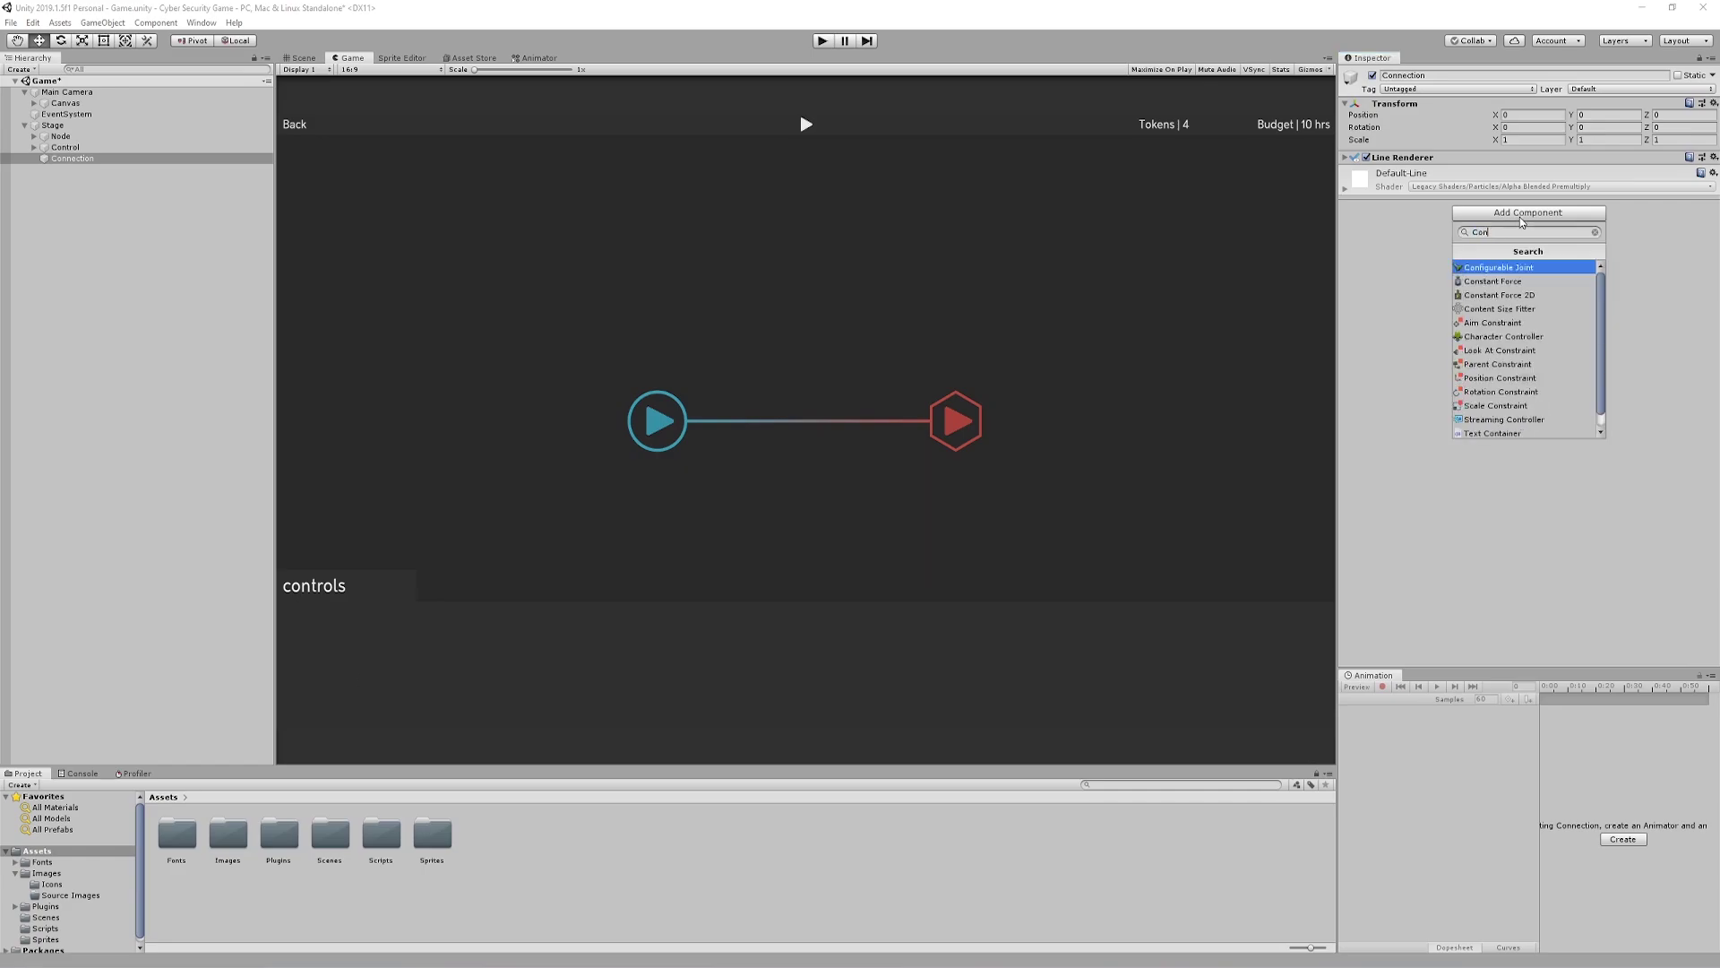
# Create and attach a new script named Connection to the connection object.
pyautogui.write('Connection')
pyautogui.press('Return')
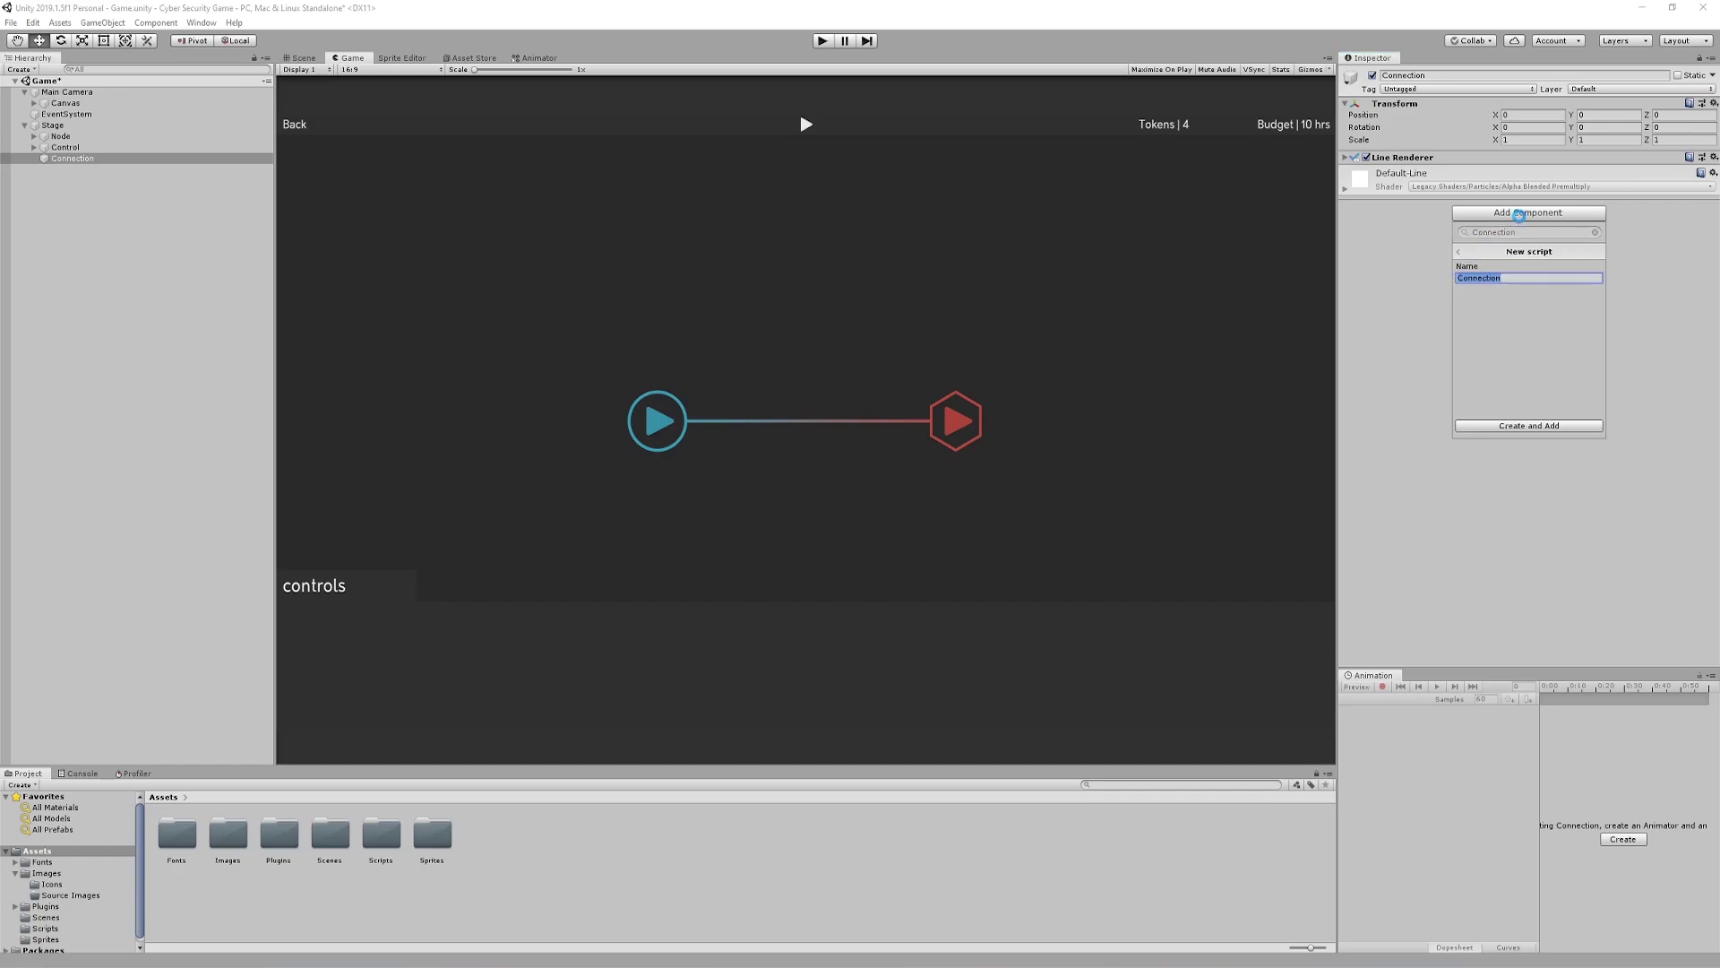
pyautogui.press('Return')
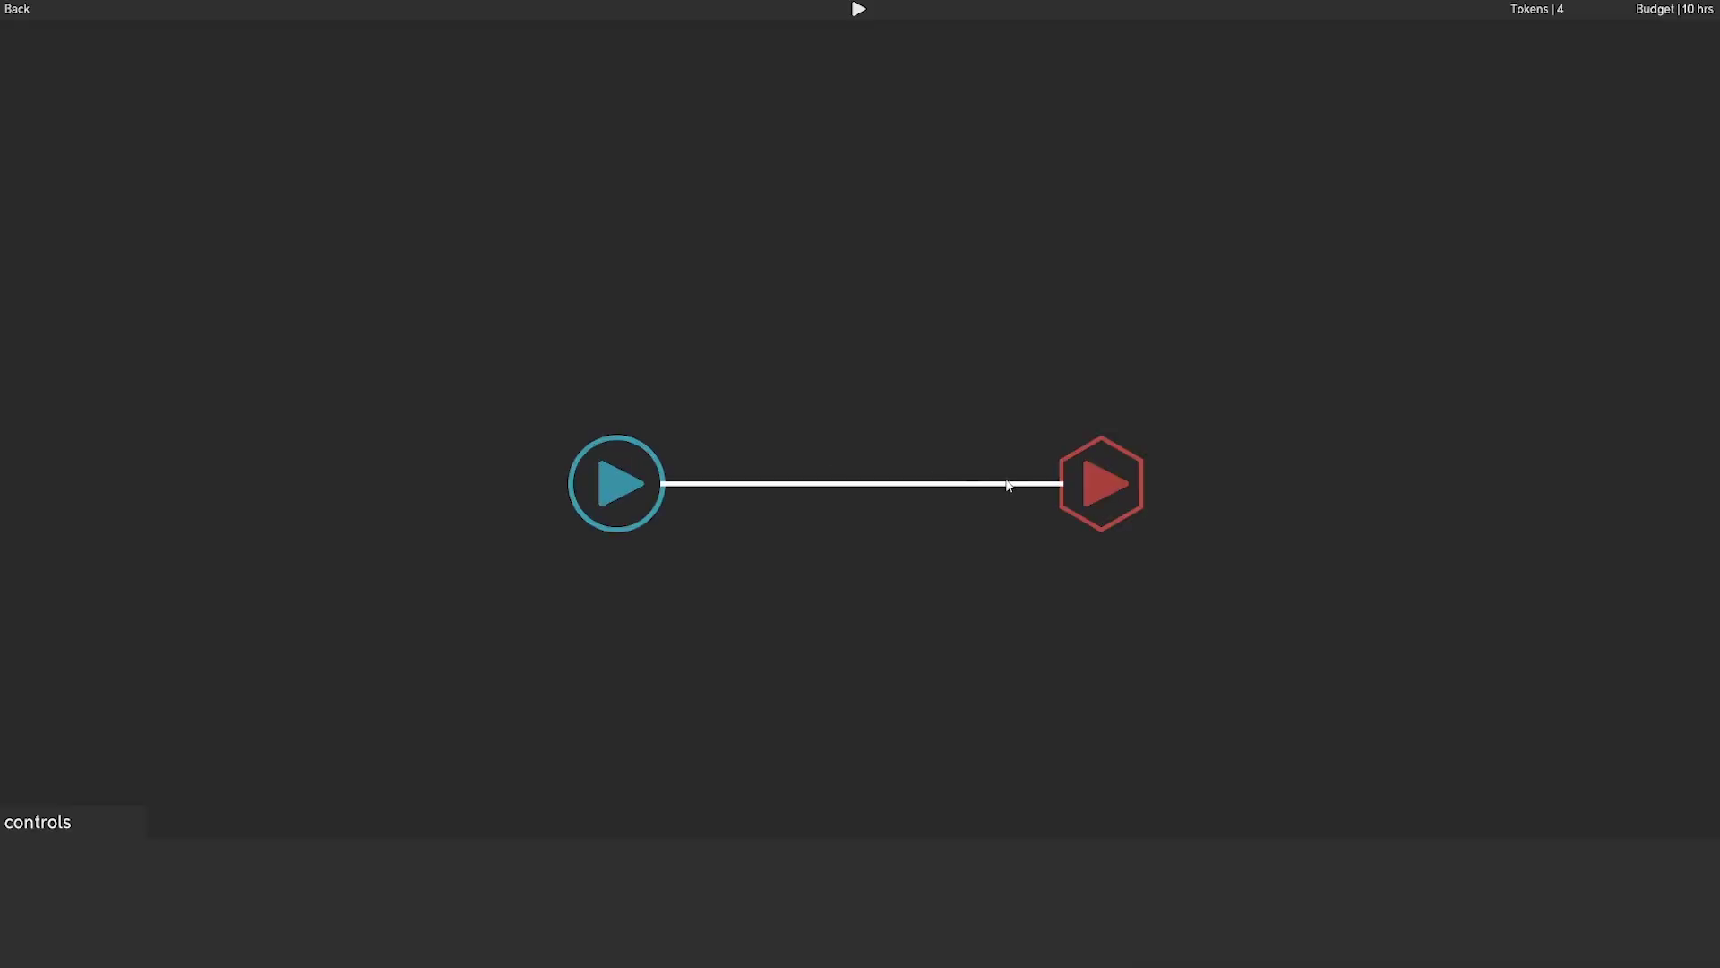
# Drag the red hexagon and blue circle nodes around to test the line following them.
pyautogui.moveTo(1092, 467); pyautogui.dragTo(1423, 303)
pyautogui.moveTo(607, 482); pyautogui.dragTo(227, 307)
pyautogui.moveTo(1428, 287); pyautogui.dragTo(779, 615)
pyautogui.moveTo(226, 307); pyautogui.dragTo(1449, 332)
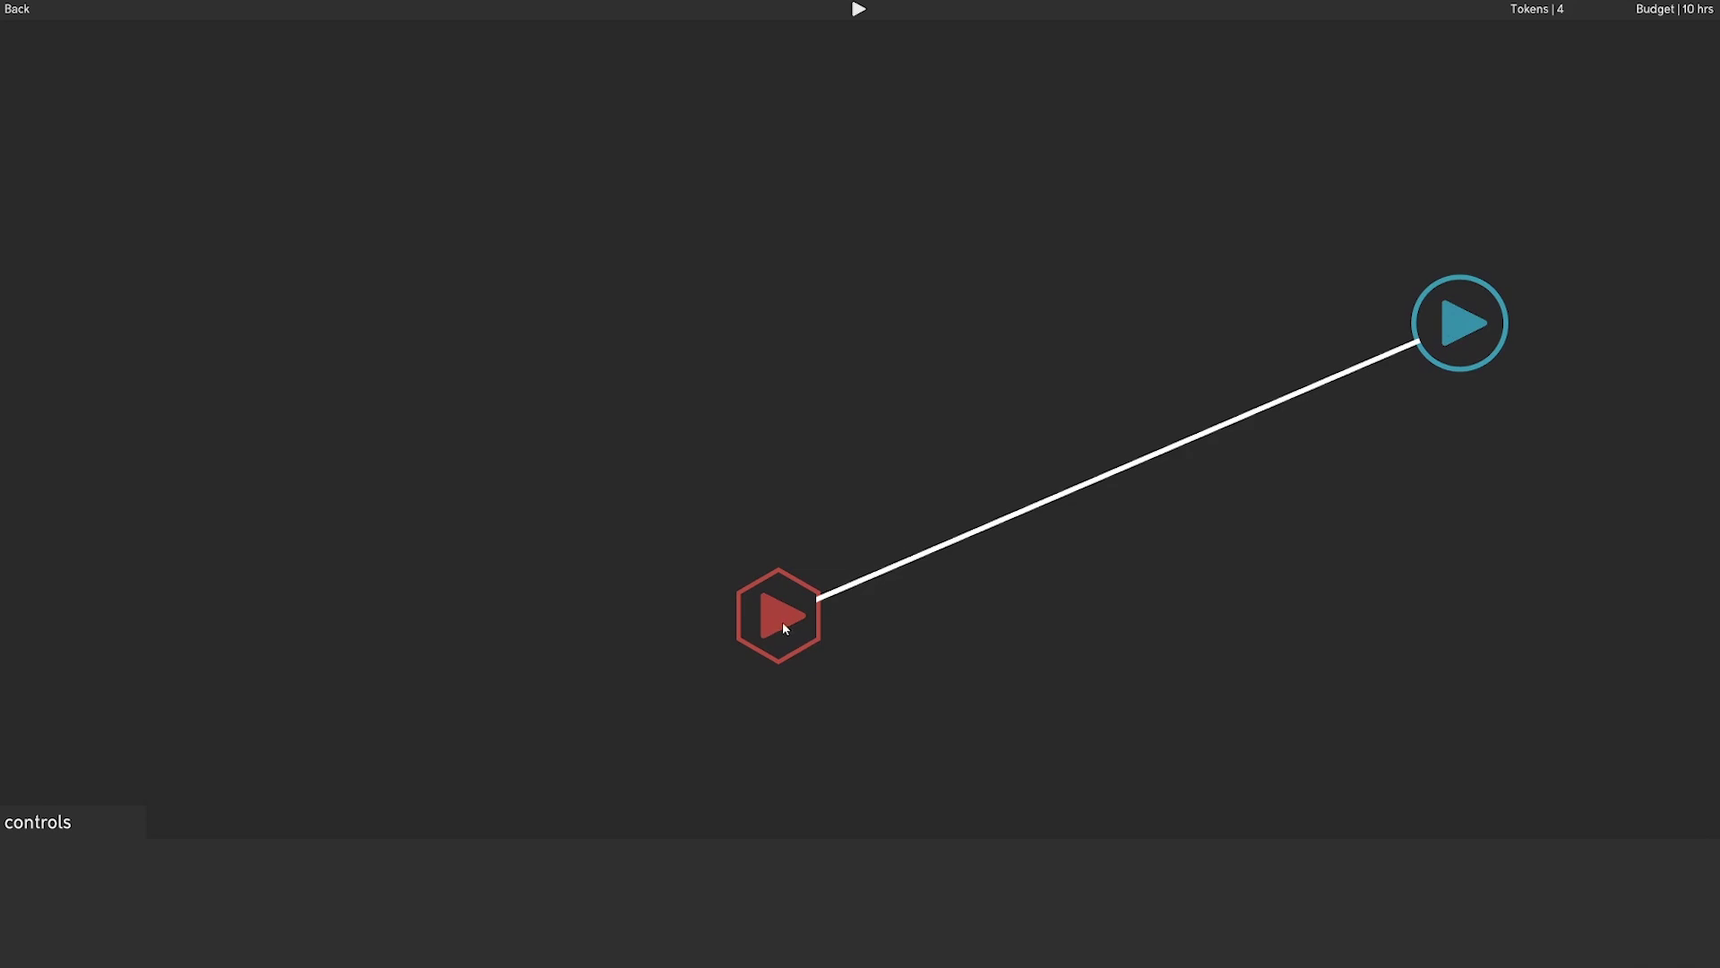
pyautogui.moveTo(782, 621); pyautogui.dragTo(472, 394)
pyautogui.moveTo(1433, 327); pyautogui.dragTo(411, 657)
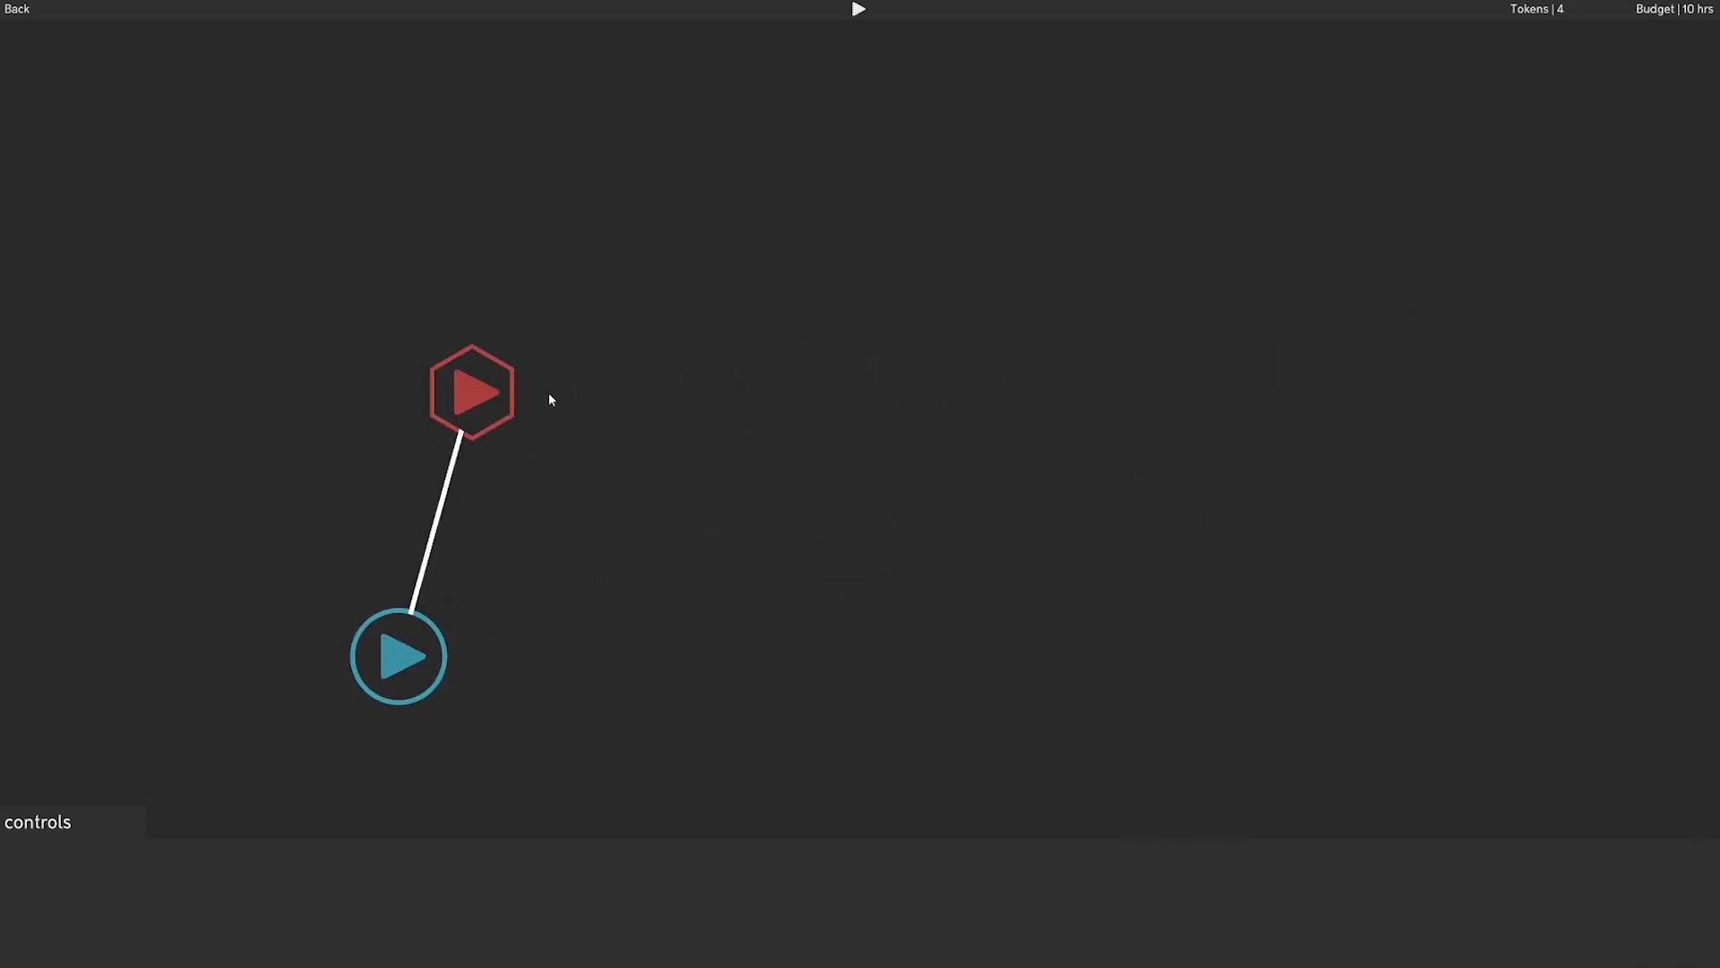
pyautogui.moveTo(424, 369); pyautogui.dragTo(411, 367)
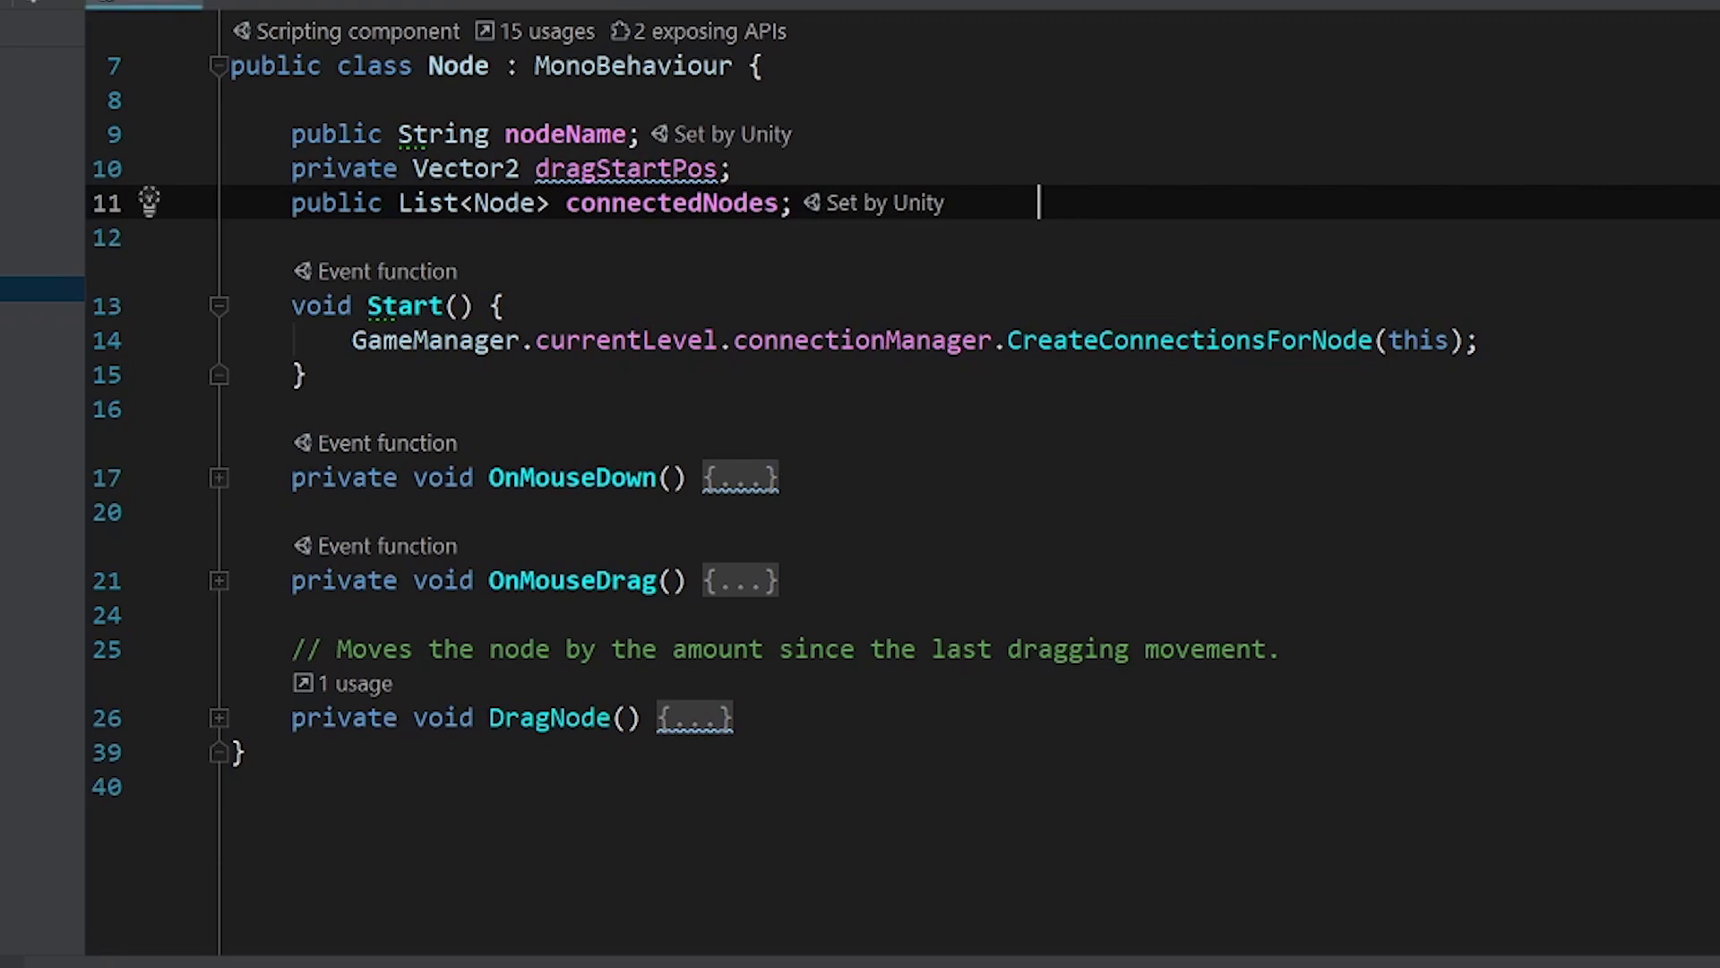
# Add a public Color field line to the script and drag both nodes again.
pyautogui.press('Return')
pyautogui.write('public Color nodeC')
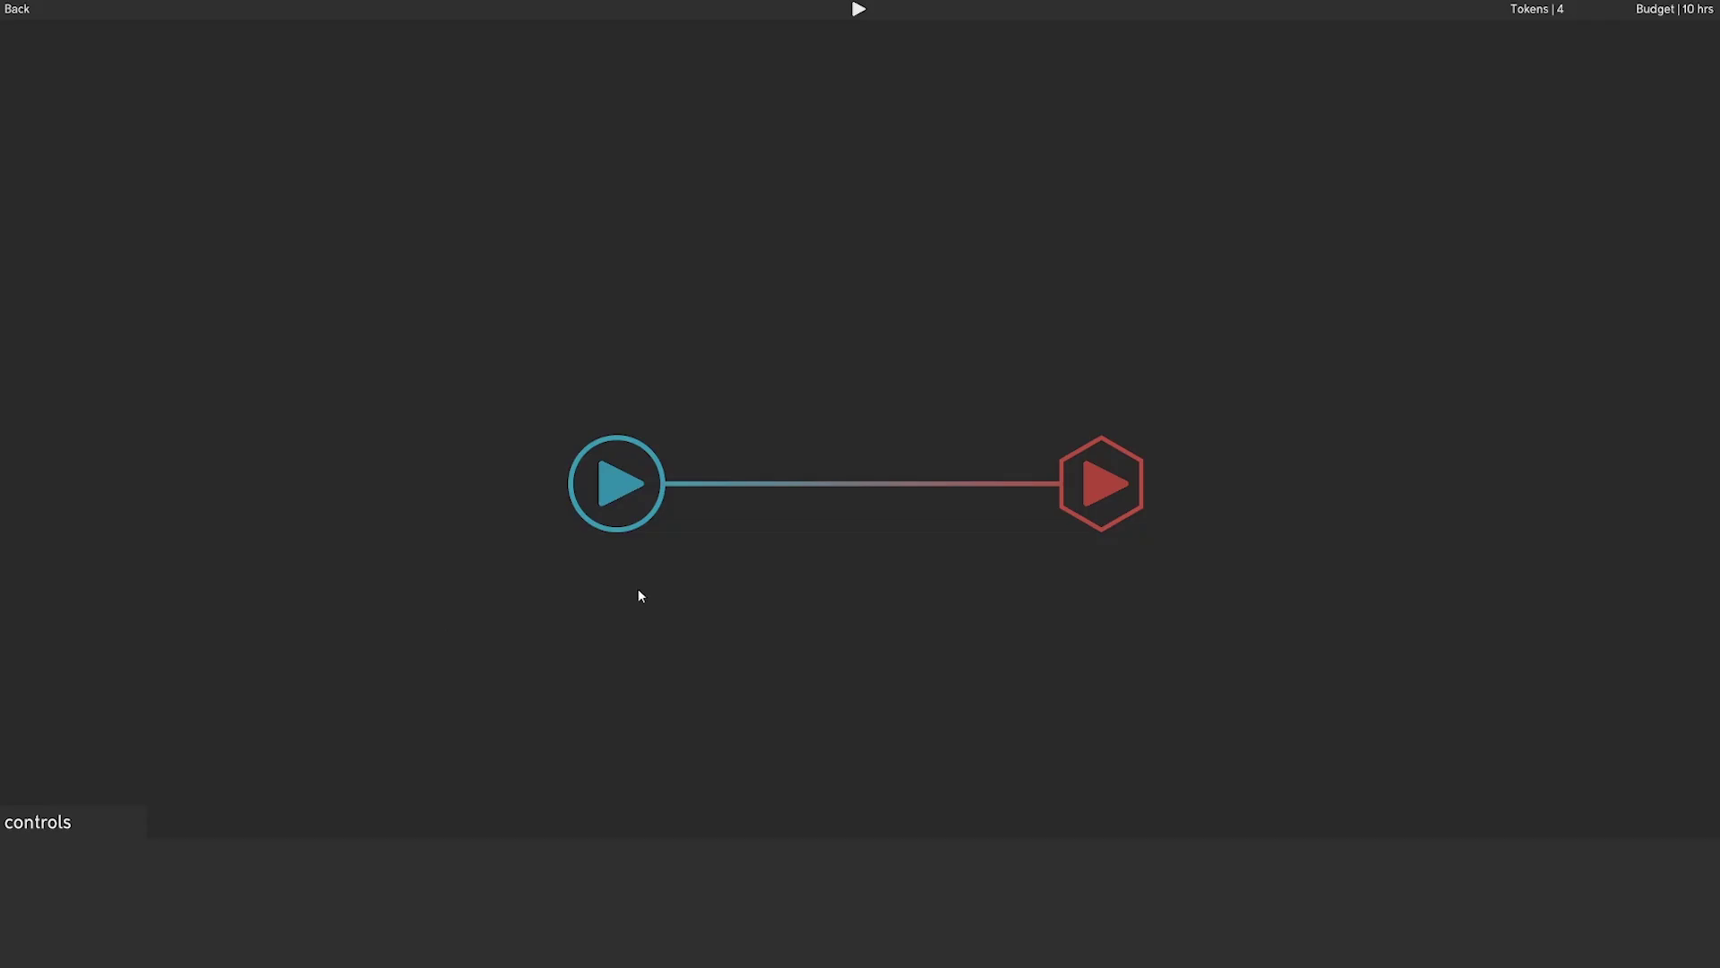
pyautogui.moveTo(609, 489); pyautogui.dragTo(170, 323)
pyautogui.moveTo(1147, 472); pyautogui.dragTo(863, 177)
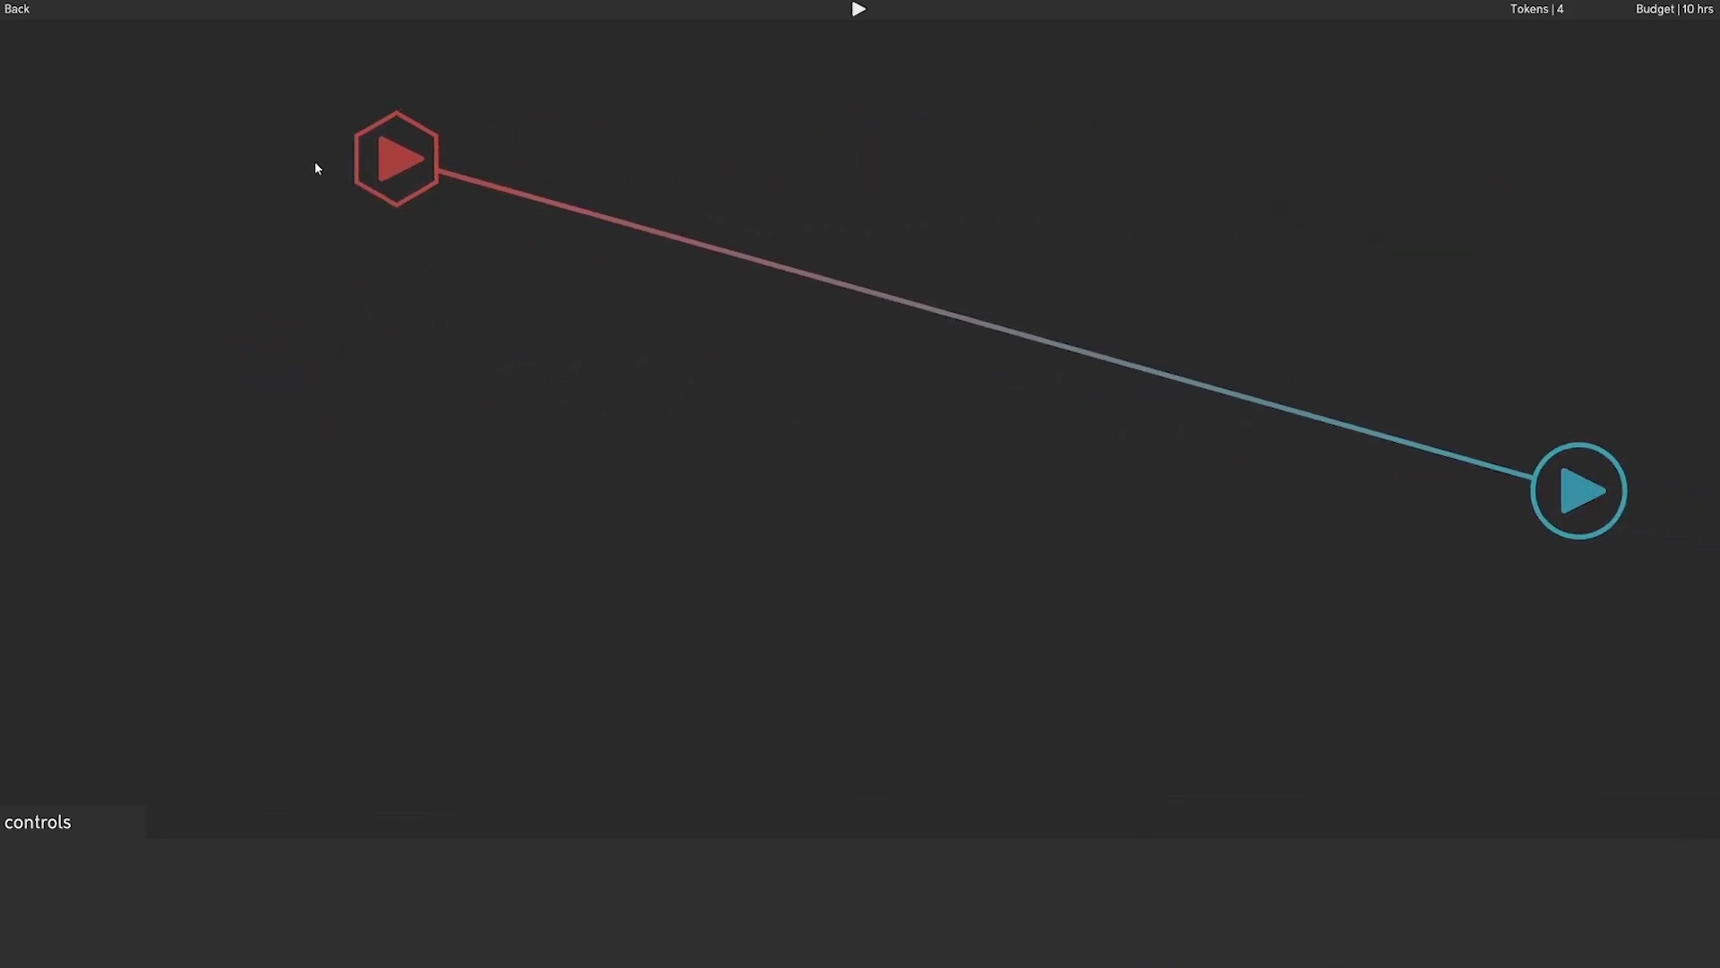
# Drag the blue circle to the upper right and red hexagon to the upper left, line attached.
pyautogui.moveTo(1514, 505); pyautogui.dragTo(264, 405)
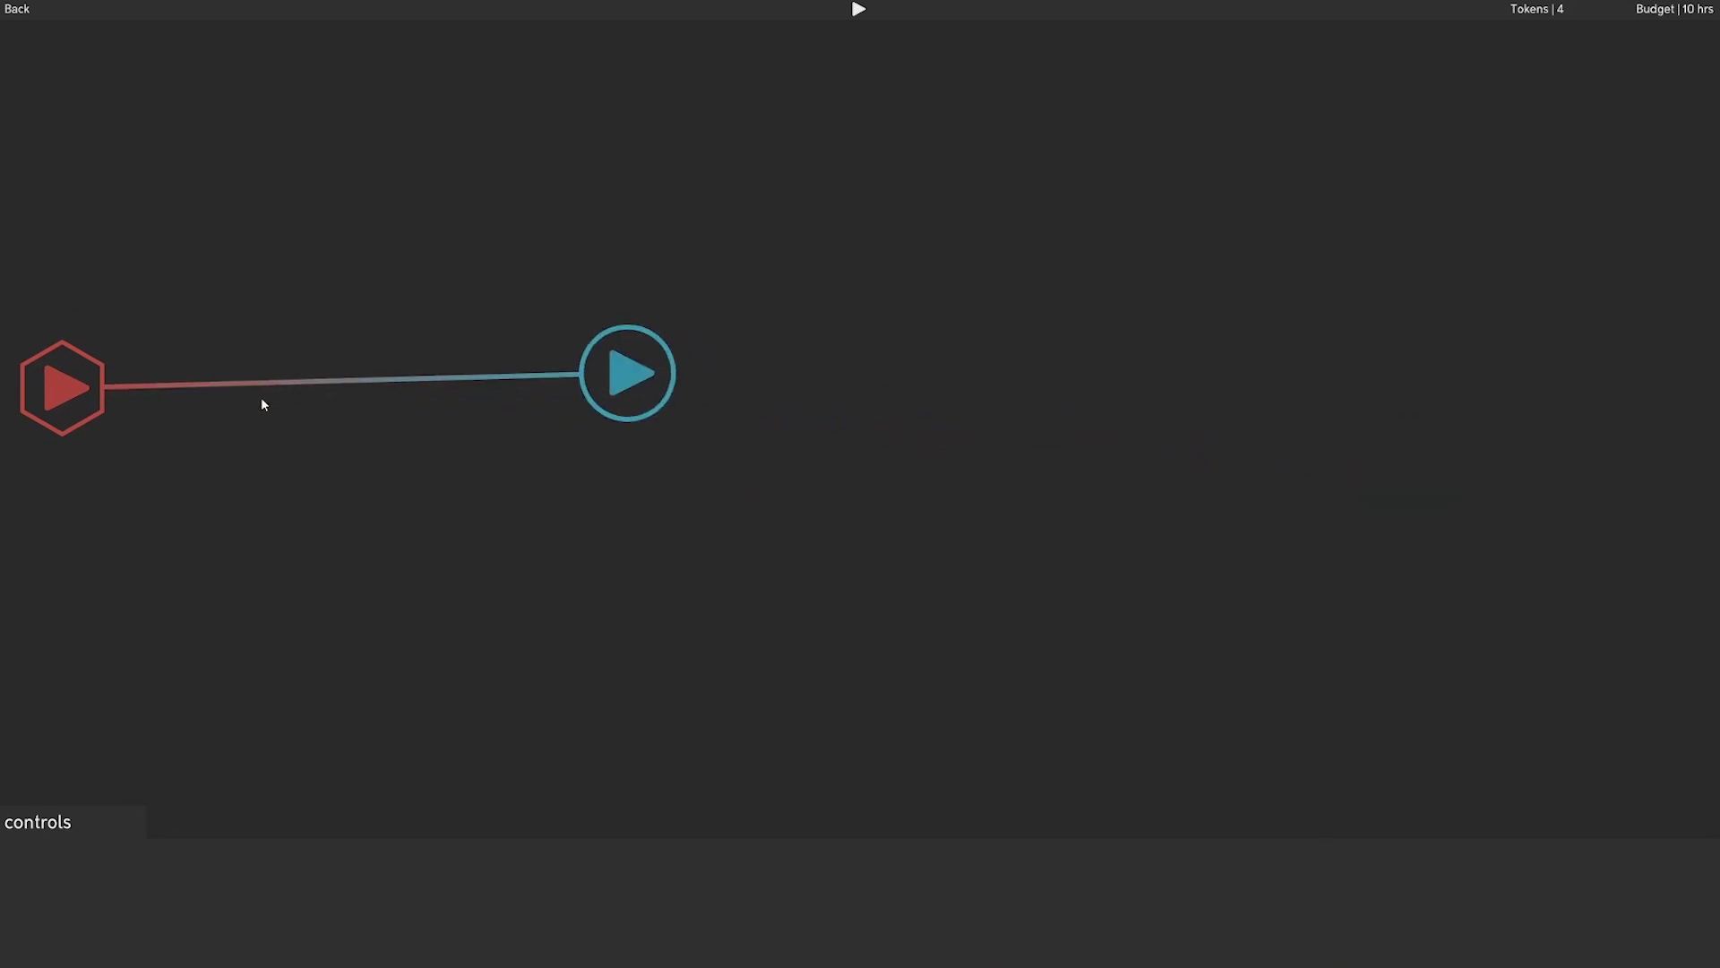
pyautogui.moveTo(627, 373); pyautogui.dragTo(199, 319)
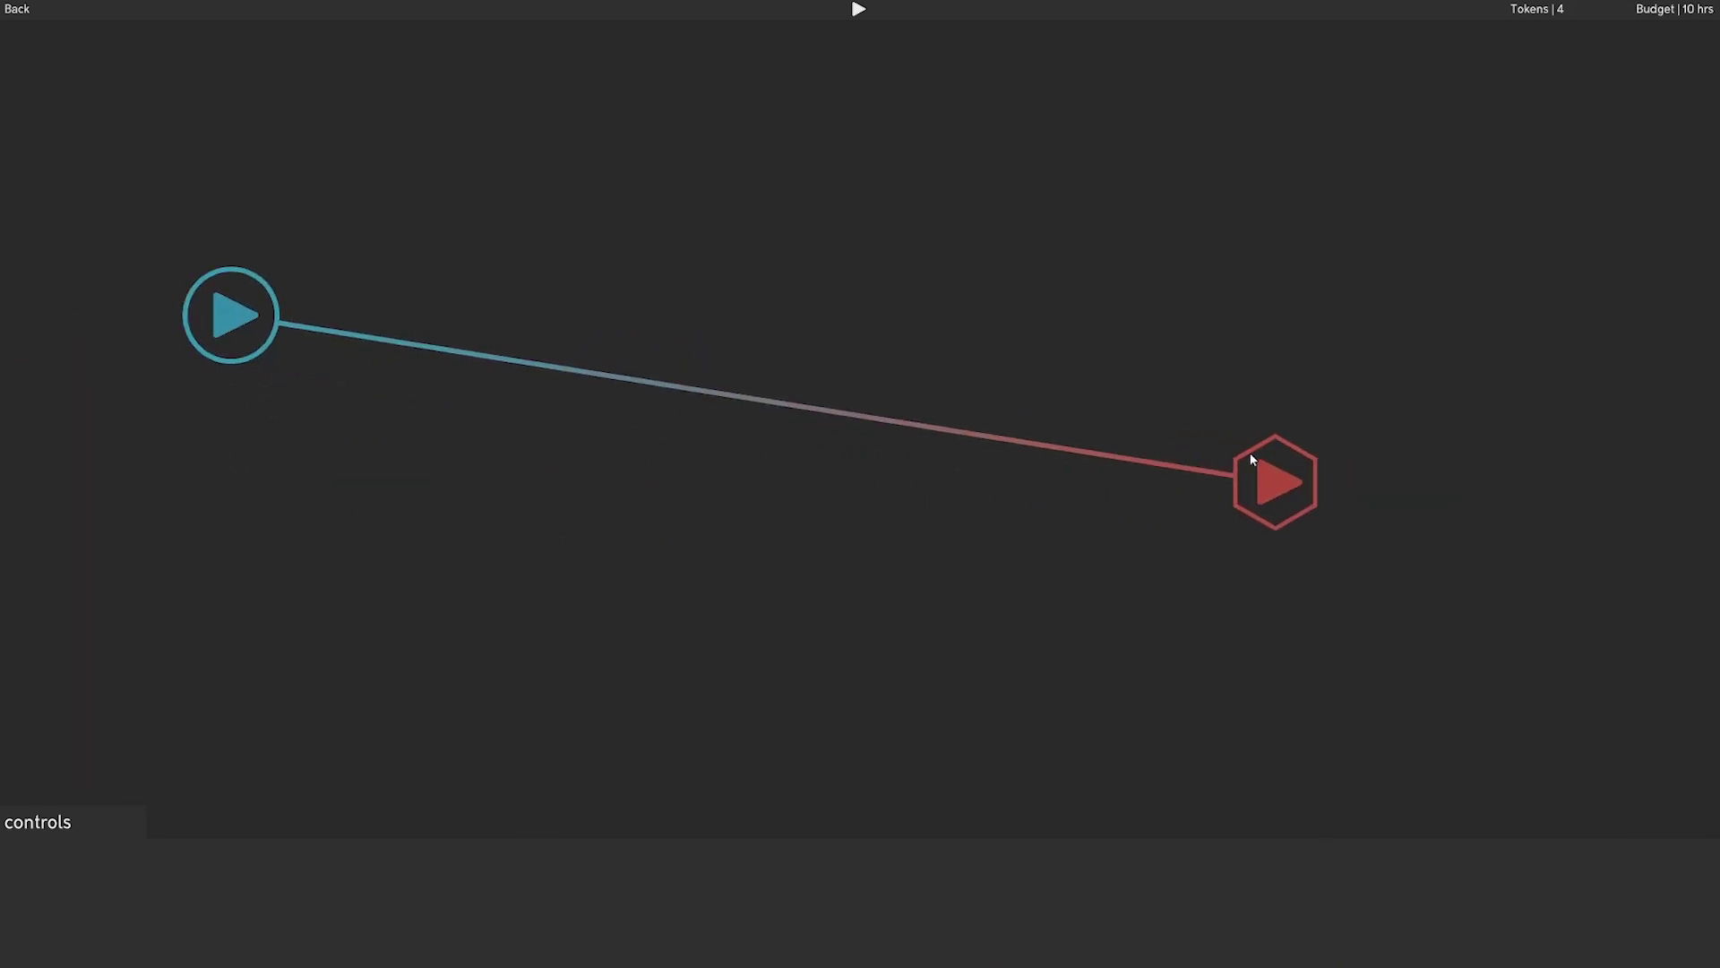
pyautogui.moveTo(1251, 460); pyautogui.dragTo(551, 555)
pyautogui.moveTo(239, 334); pyautogui.dragTo(1476, 293)
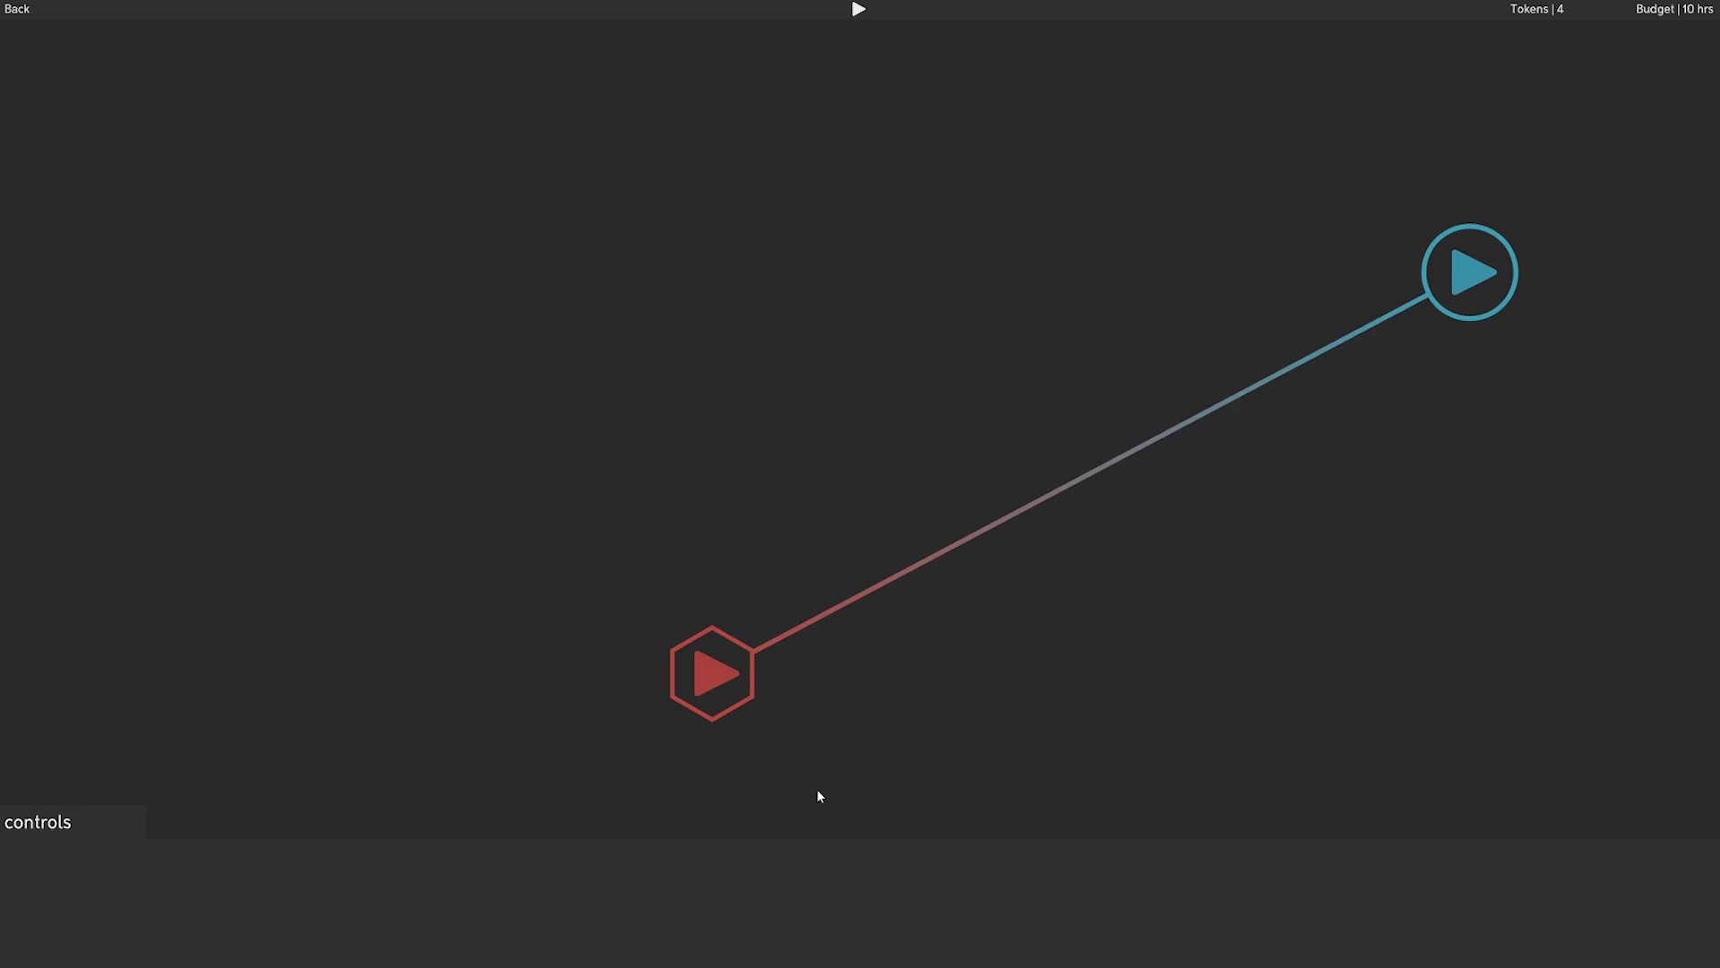
pyautogui.moveTo(721, 663); pyautogui.dragTo(241, 276)
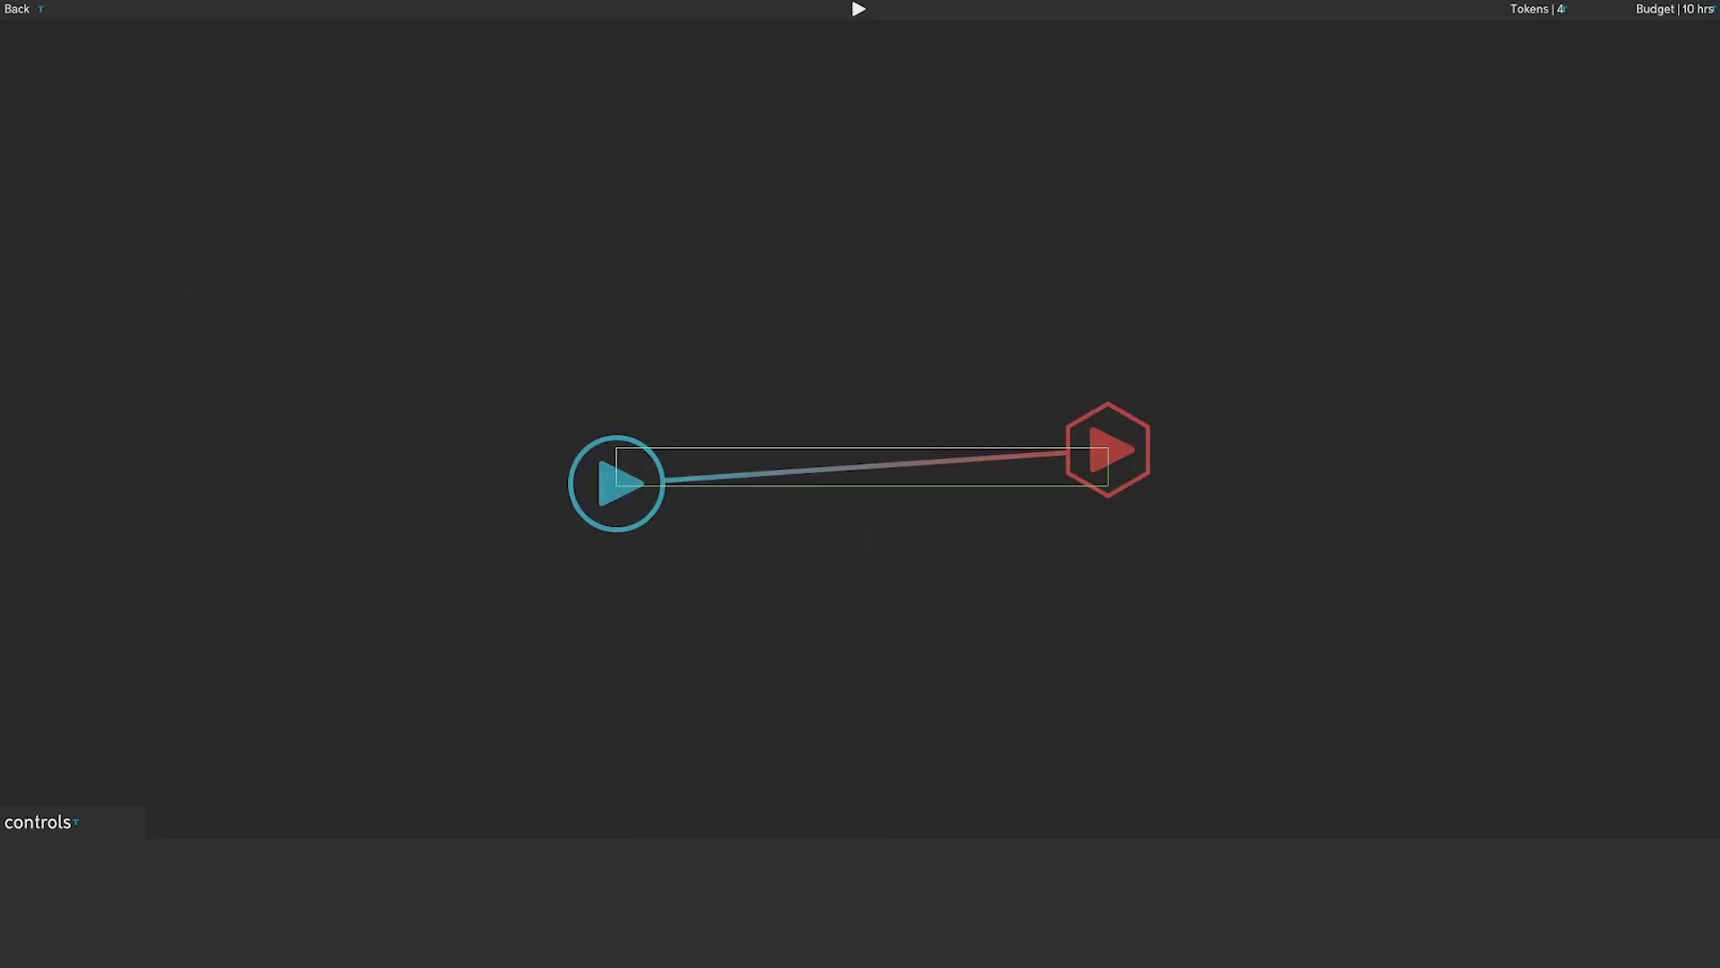
# Drag the blue circle and red hexagon nodes around so the gizmo box follows the line.
pyautogui.moveTo(674, 510); pyautogui.dragTo(398, 603)
pyautogui.moveTo(1133, 466); pyautogui.dragTo(1120, 358)
pyautogui.moveTo(413, 603); pyautogui.dragTo(852, 603)
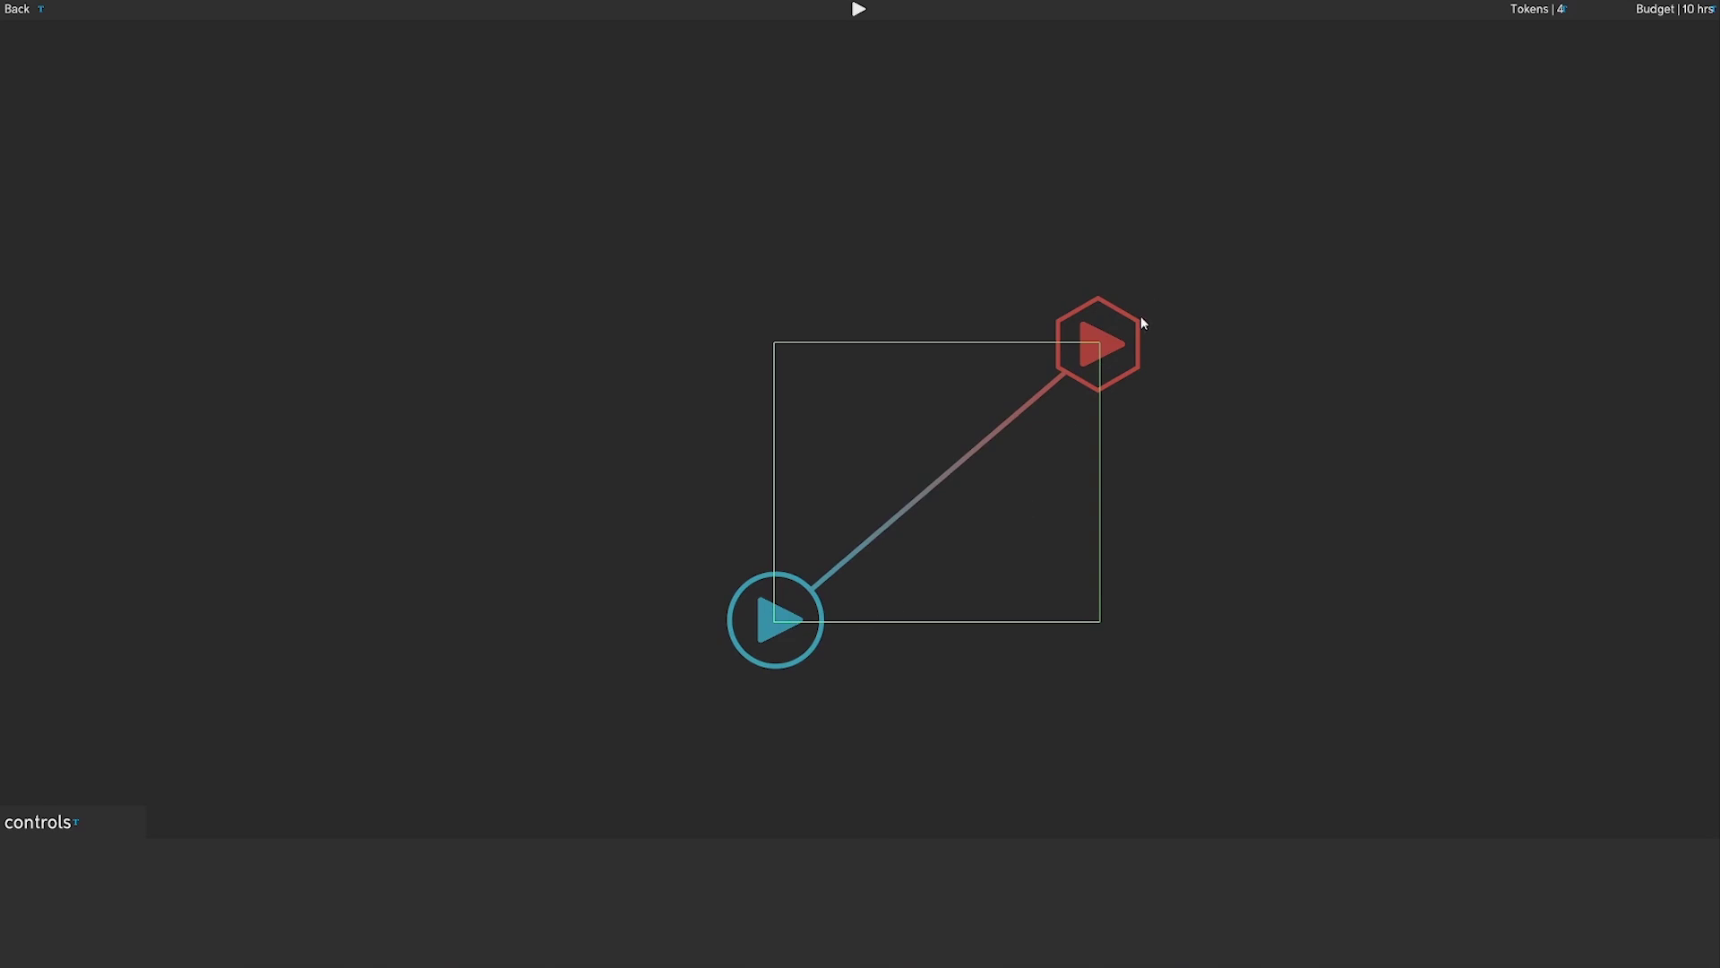
pyautogui.moveTo(1100, 348); pyautogui.dragTo(294, 200)
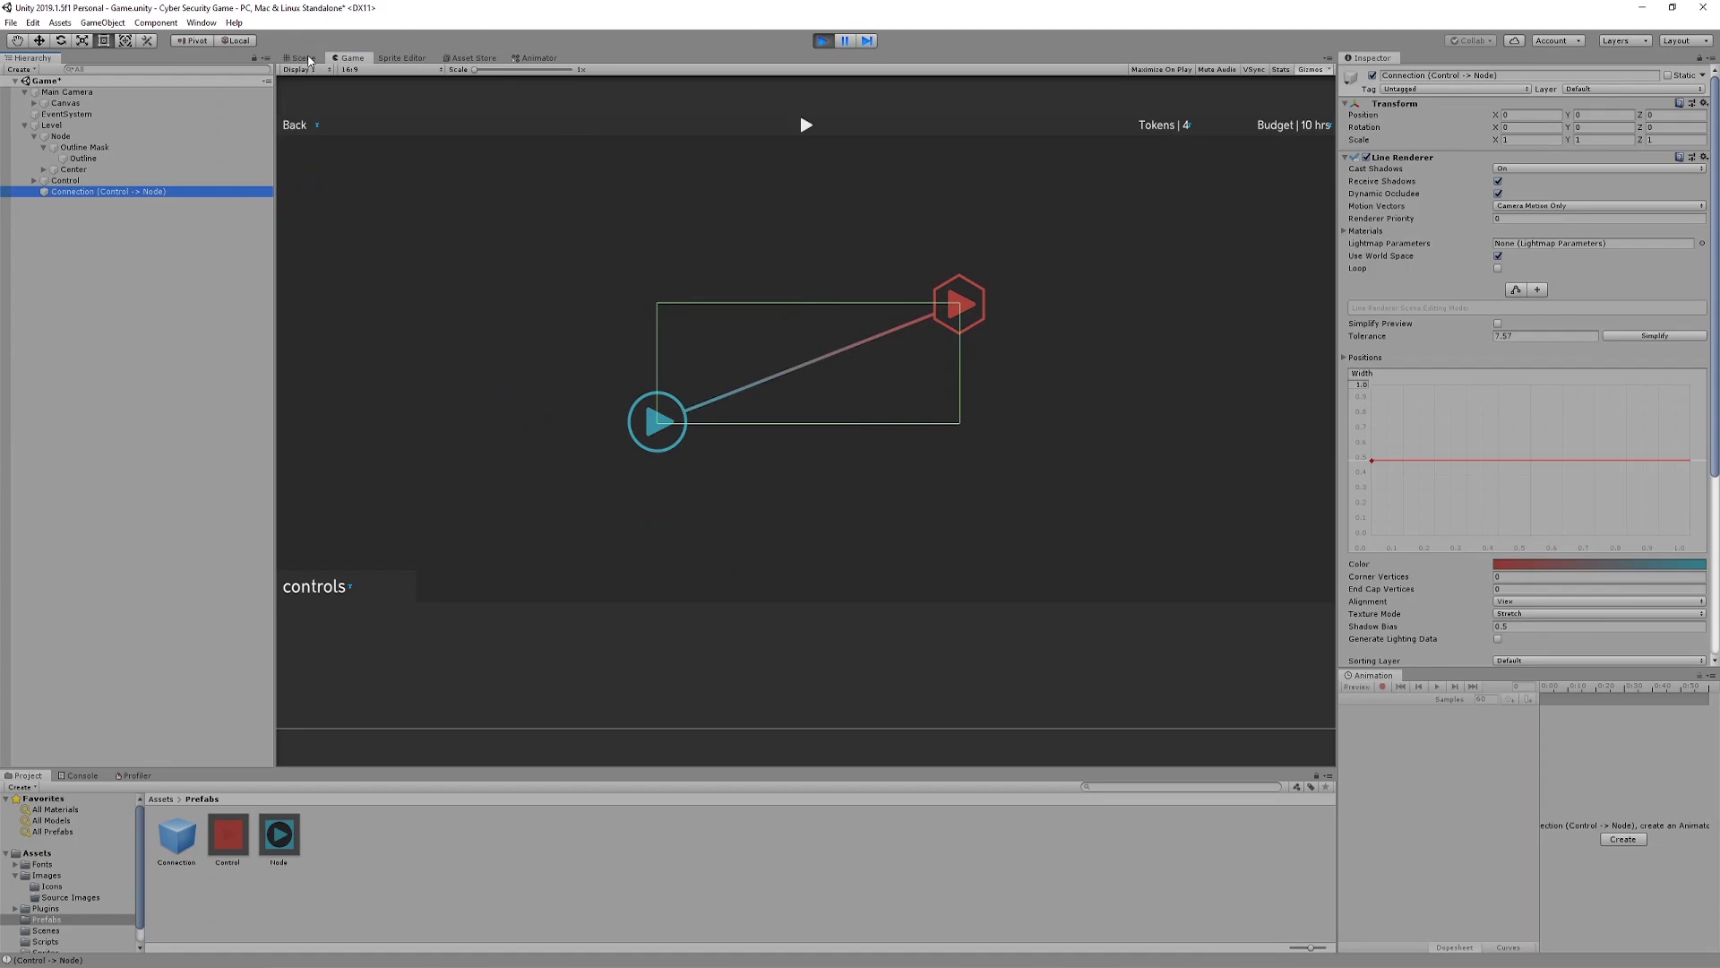
pyautogui.click(304, 59)
# Inspect the Connection object in the 3D scene and scroll through its Inspector components.
pyautogui.click(373, 69)
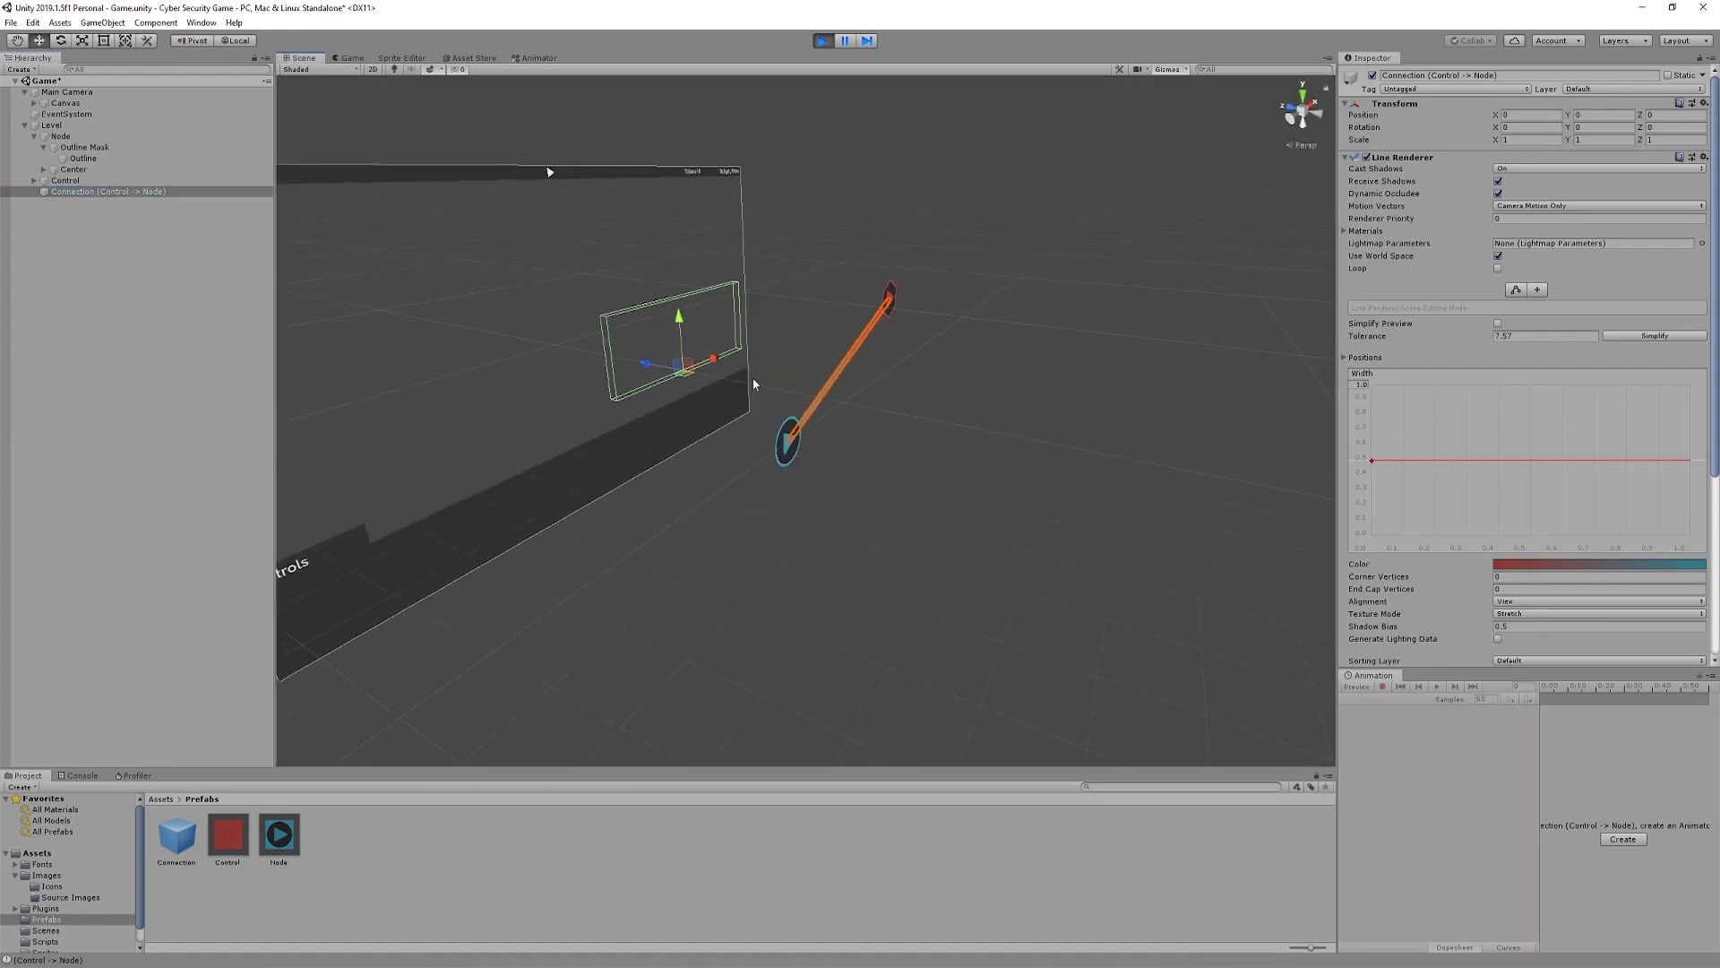
pyautogui.keyDown('alt'); pyautogui.moveTo(860, 524); pyautogui.dragTo(910, 524); pyautogui.keyUp('alt')
pyautogui.doubleClick(119, 192)
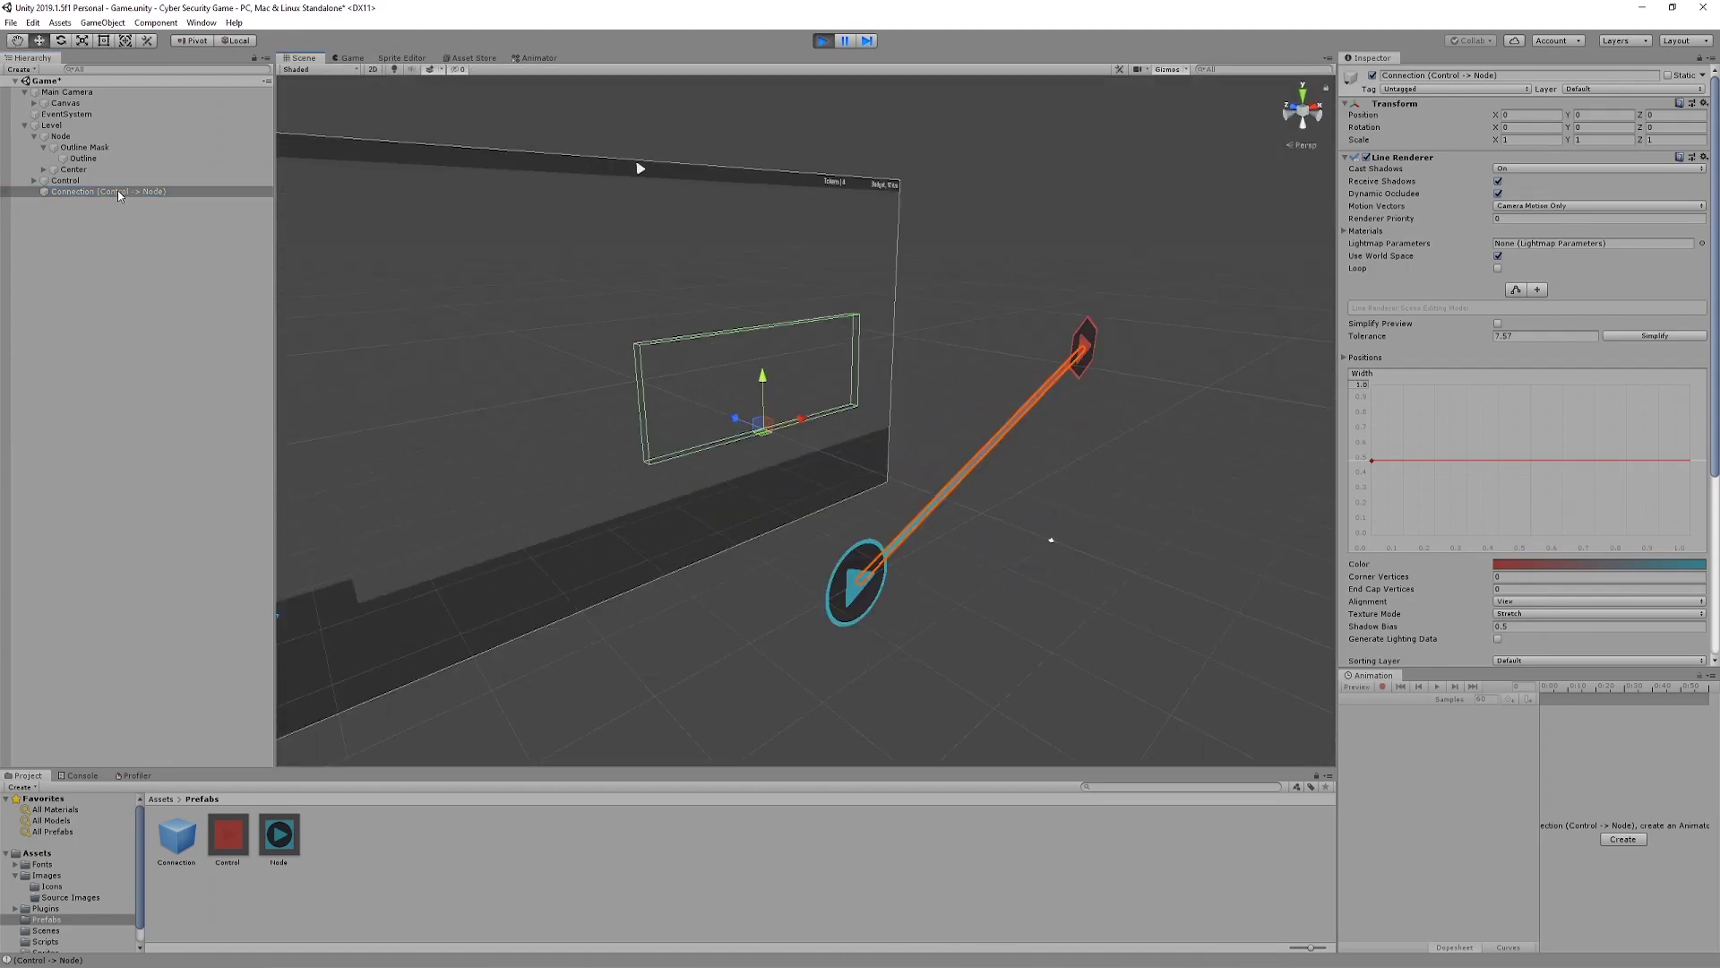
pyautogui.scroll(-5, 1600, 577)
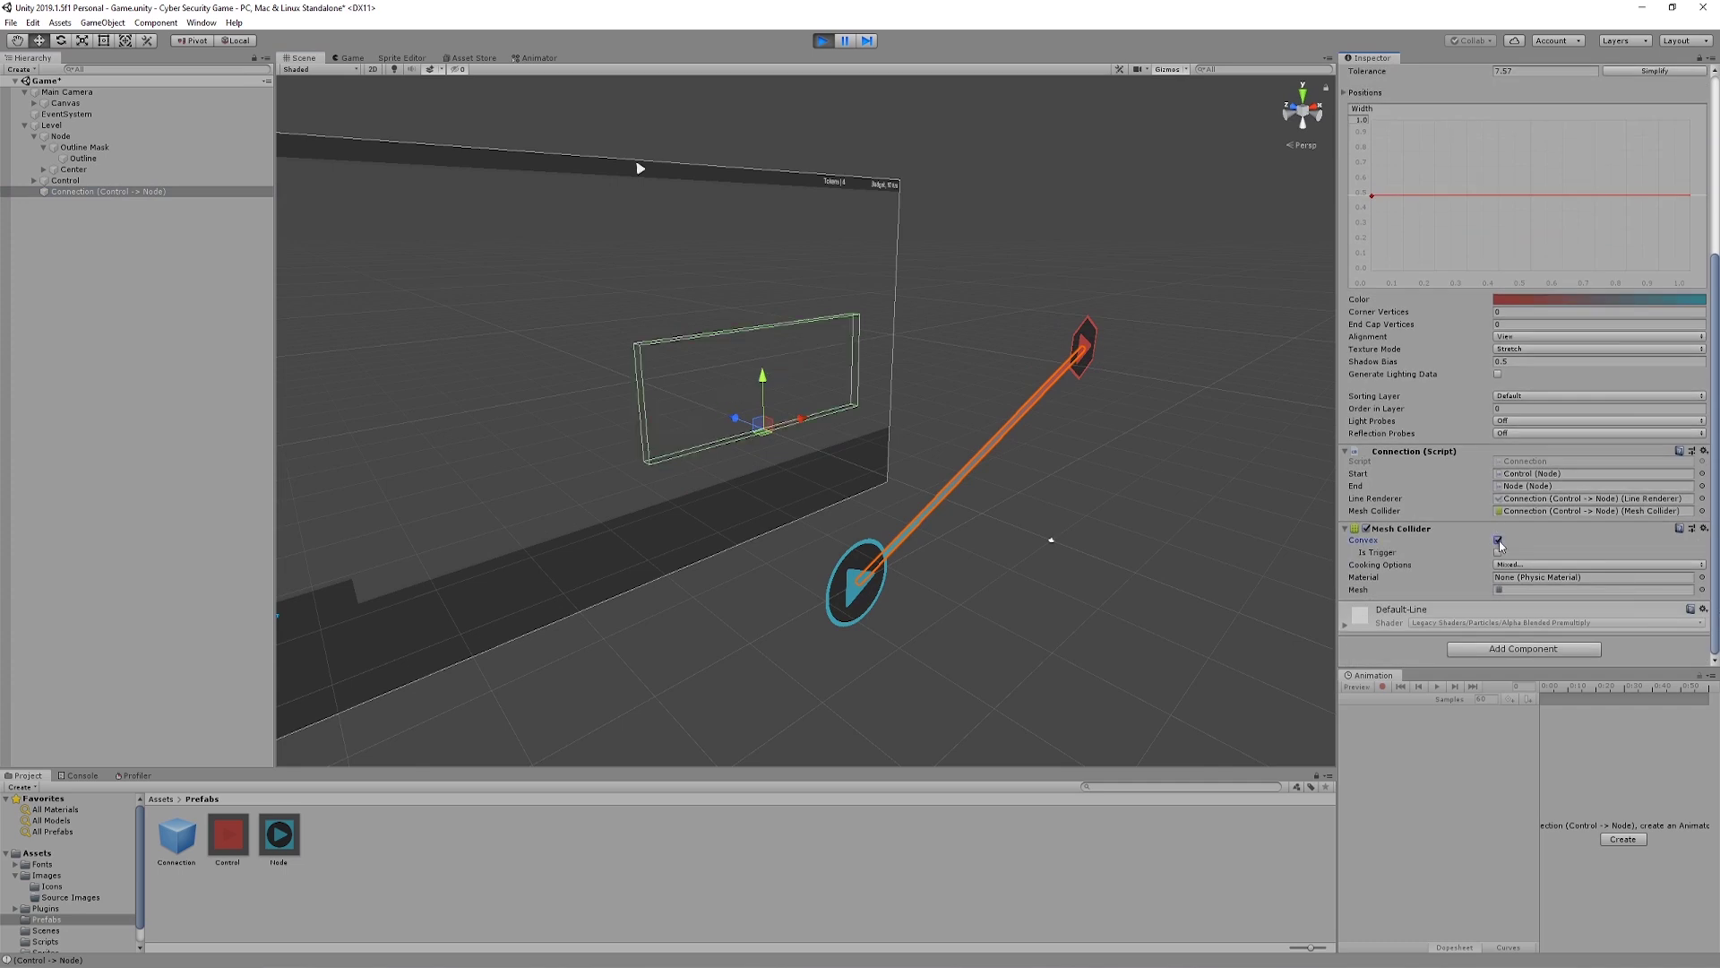
# In the Game view, reposition the red hexagon and blue circle nodes, ending with blue right of red.
pyautogui.click(348, 58)
pyautogui.moveTo(962, 321); pyautogui.dragTo(817, 215)
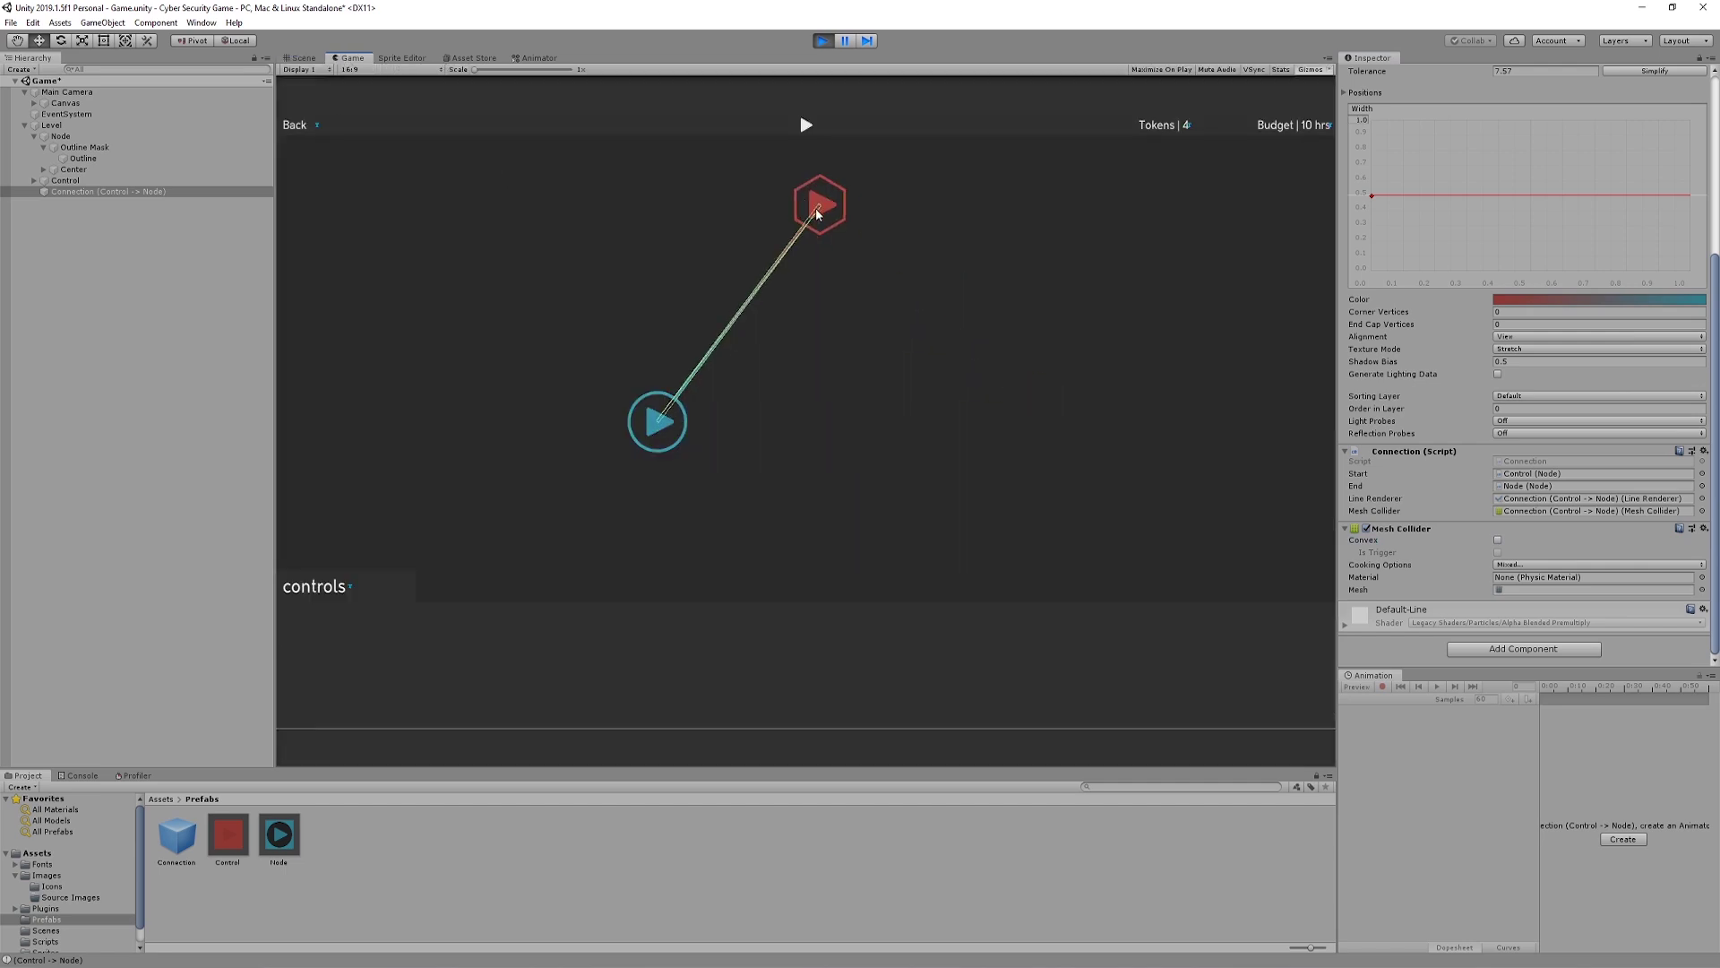
pyautogui.moveTo(671, 405); pyautogui.dragTo(1192, 492)
pyautogui.moveTo(811, 202); pyautogui.dragTo(472, 305)
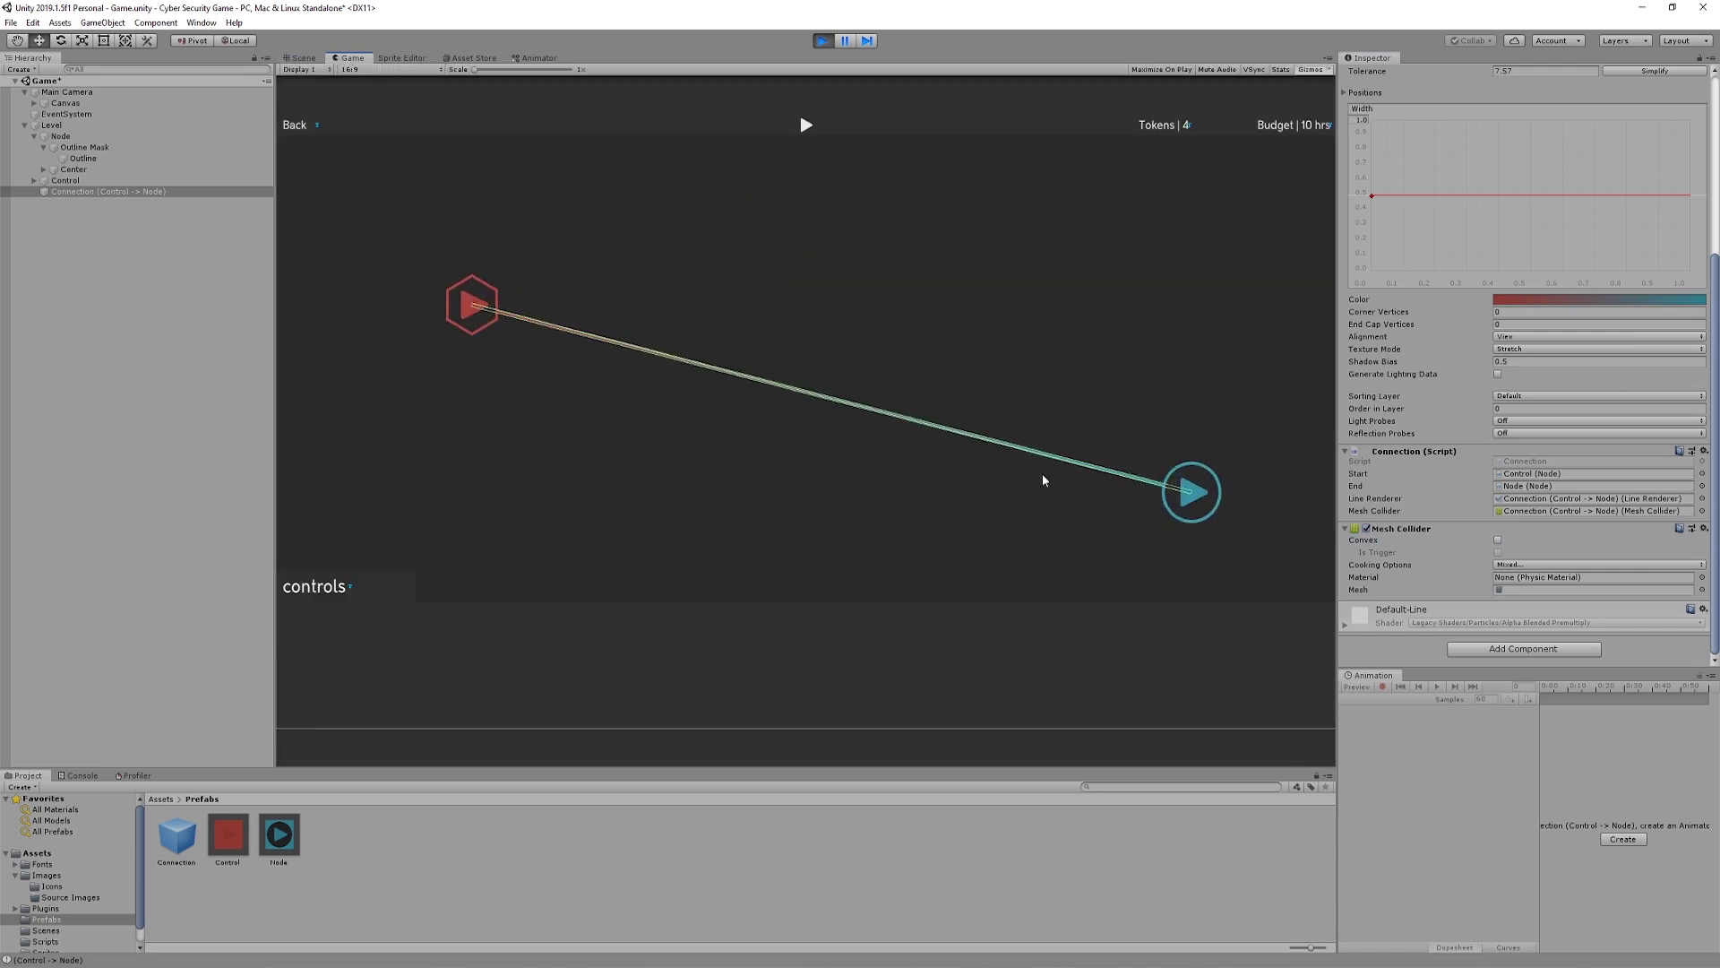
pyautogui.moveTo(1187, 495); pyautogui.dragTo(1201, 322)
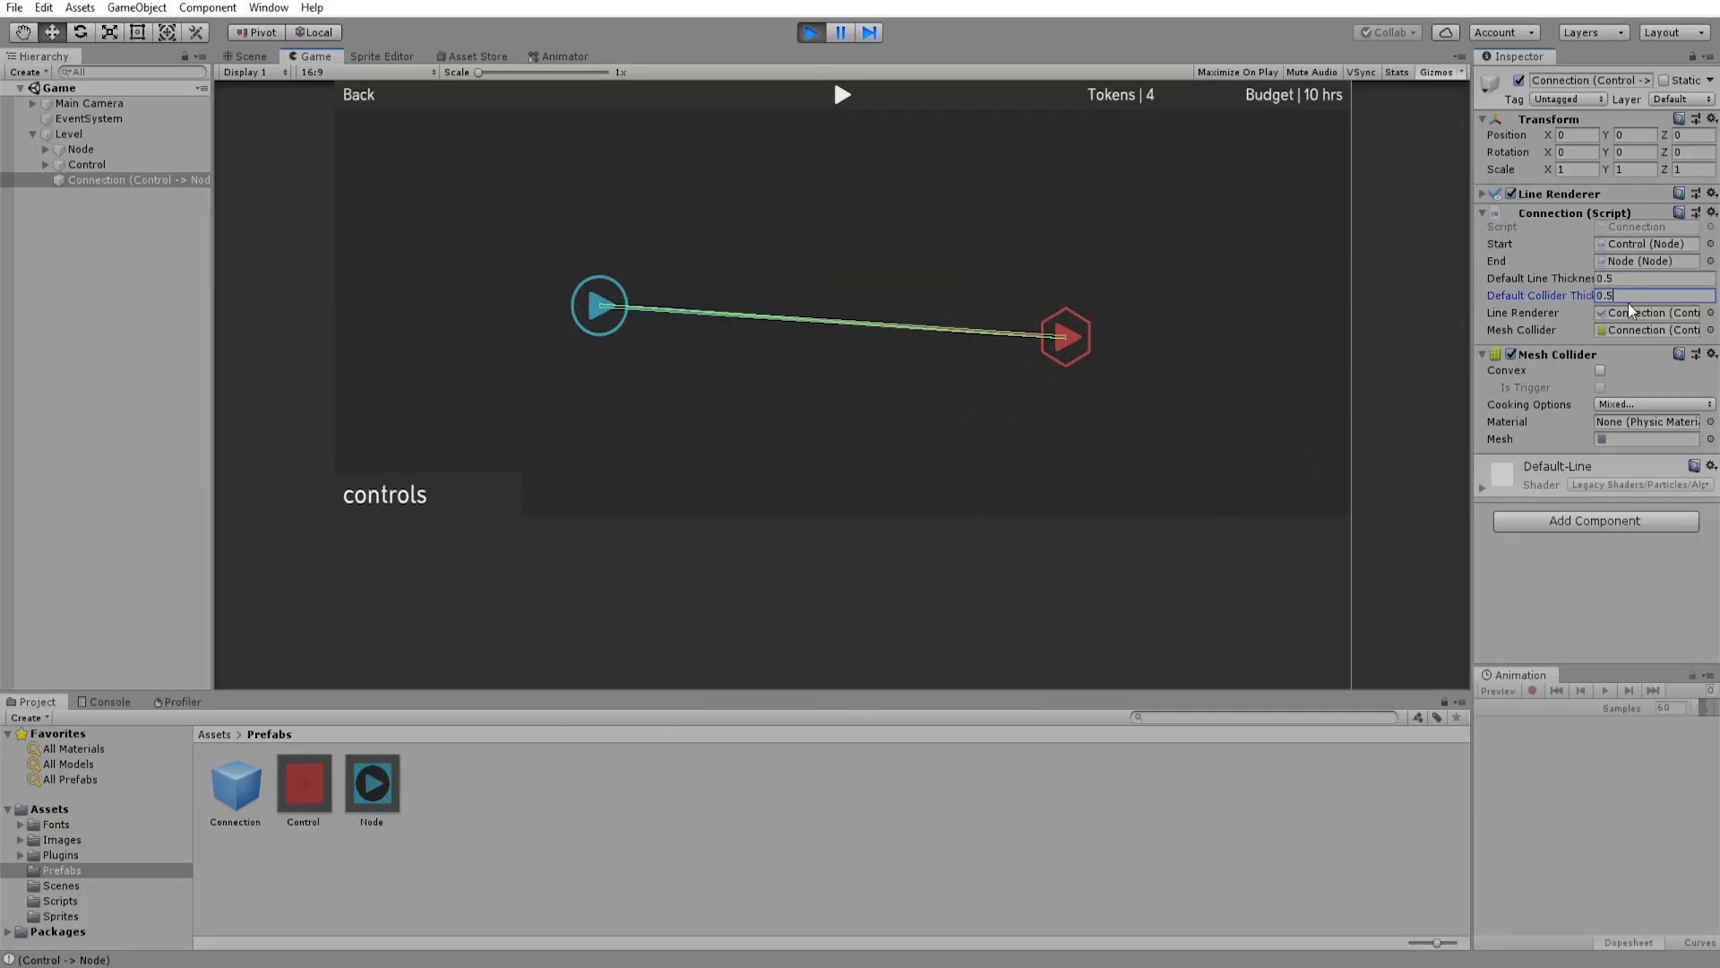
# Drag the red hexagon to test the thicker collider, then exit Play mode and undo a change.
pyautogui.moveTo(1026, 347); pyautogui.dragTo(1092, 377)
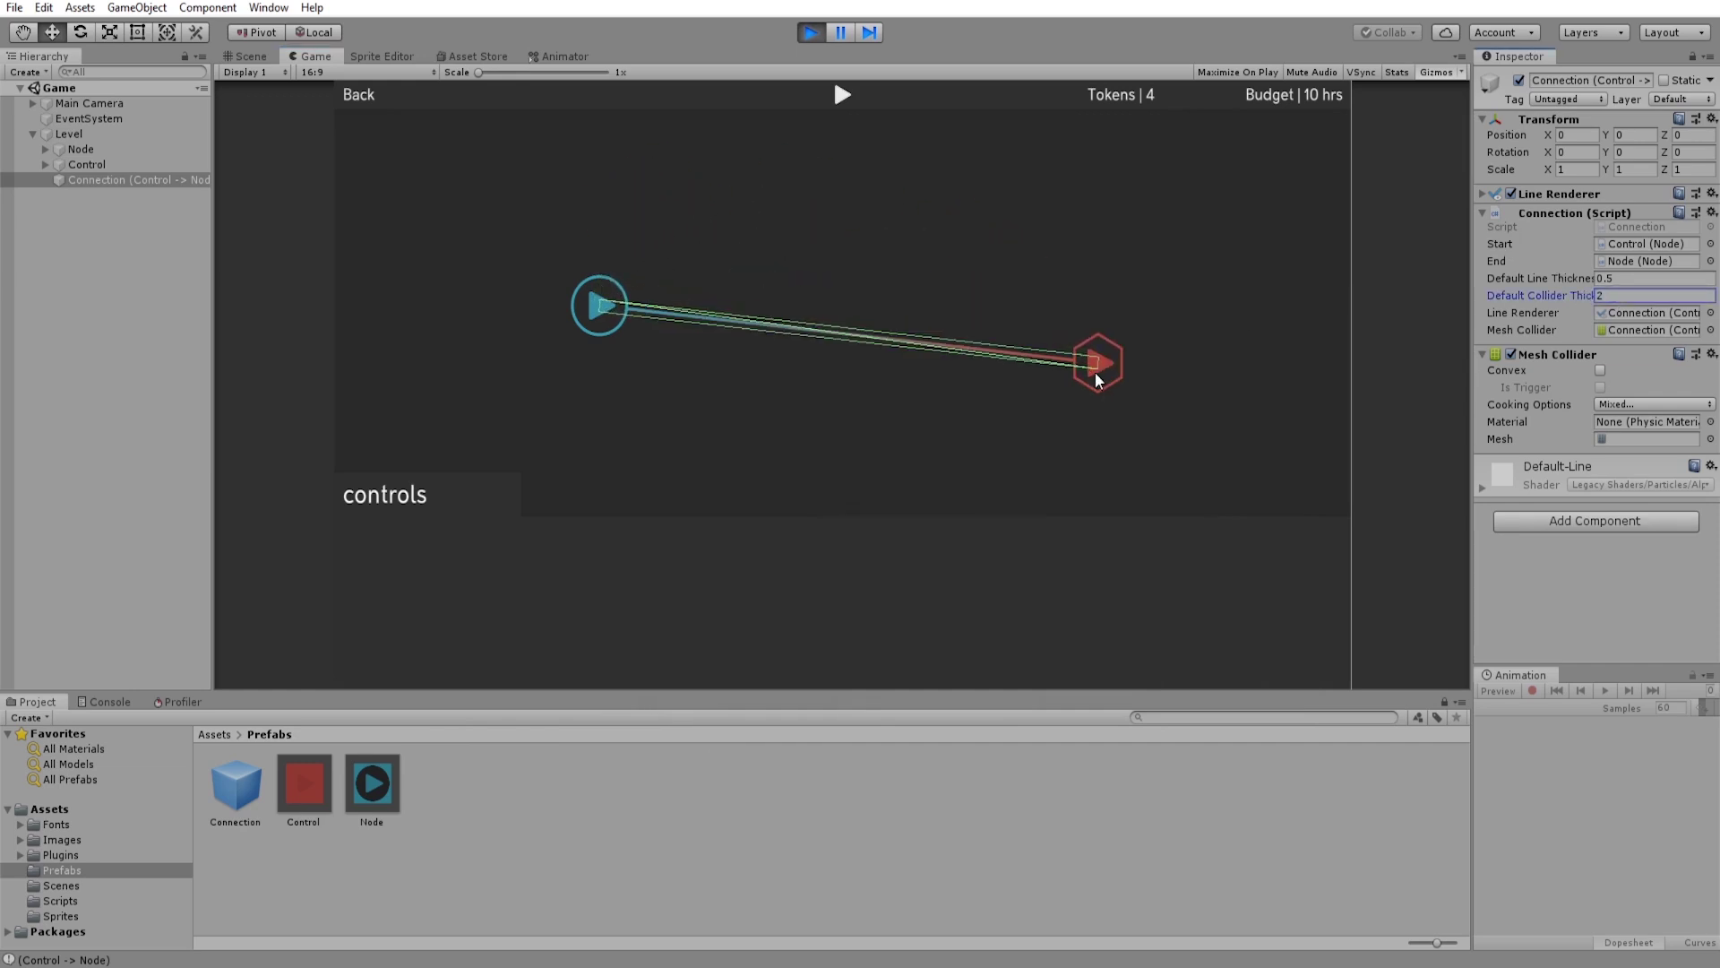
pyautogui.moveTo(1099, 380); pyautogui.dragTo(1042, 409)
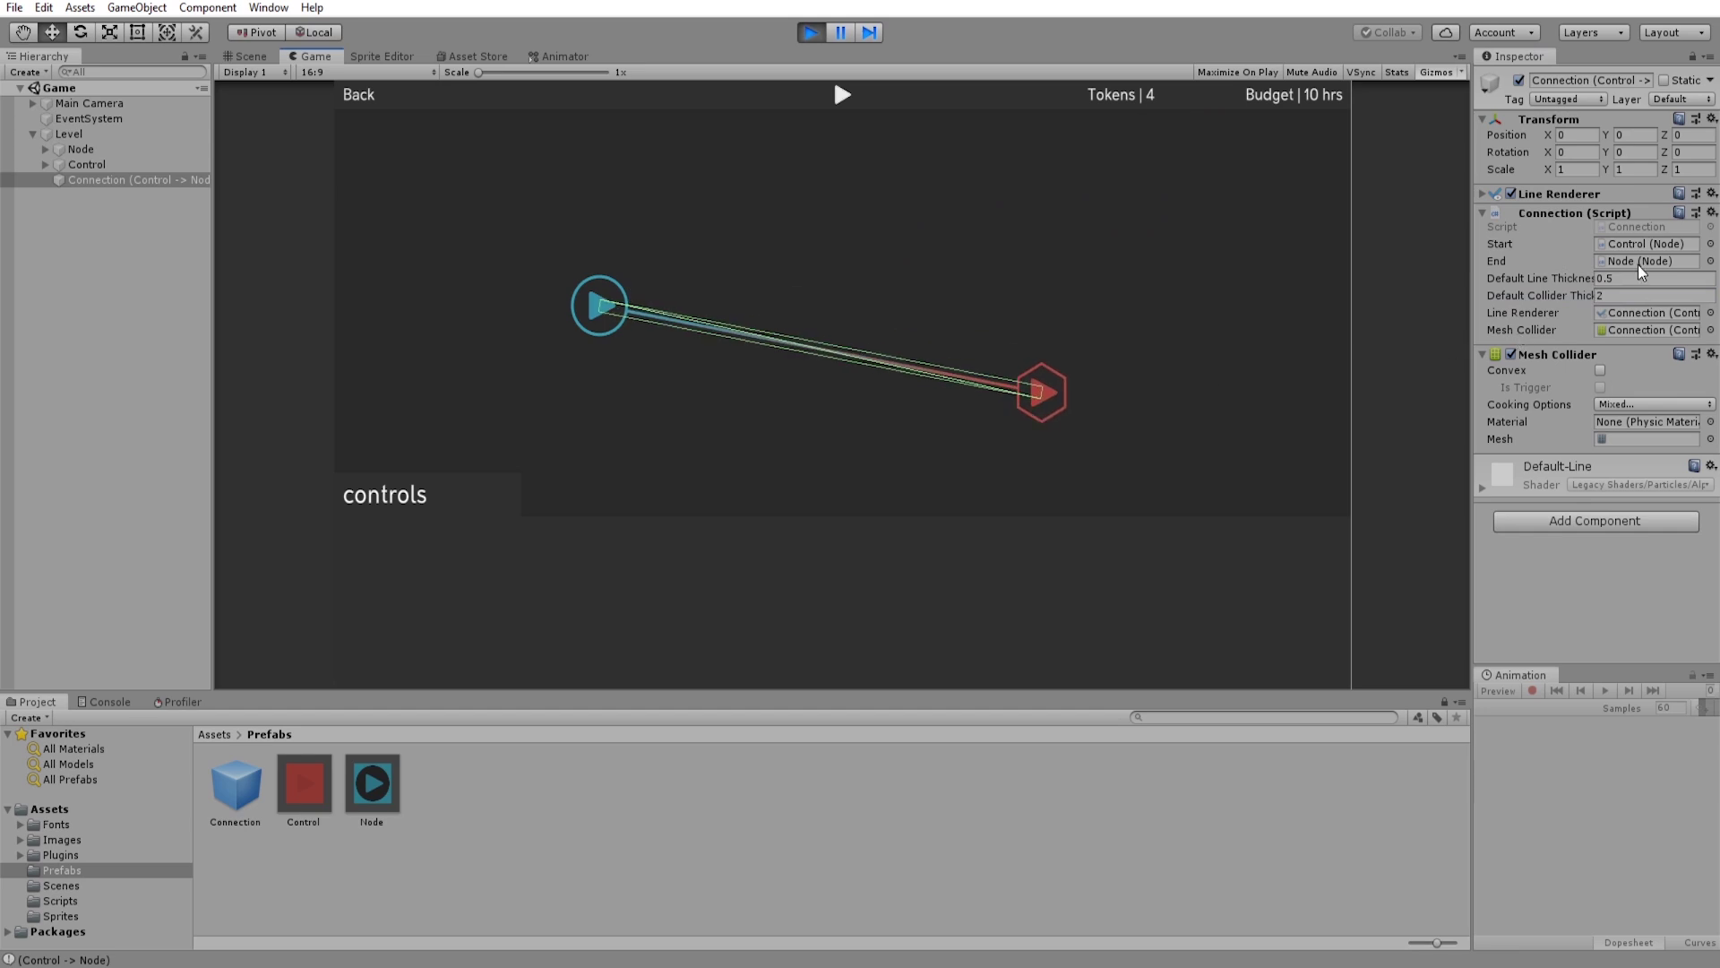
pyautogui.hotkey('ctrl', 'p')
pyautogui.hotkey('ctrl', 'z')
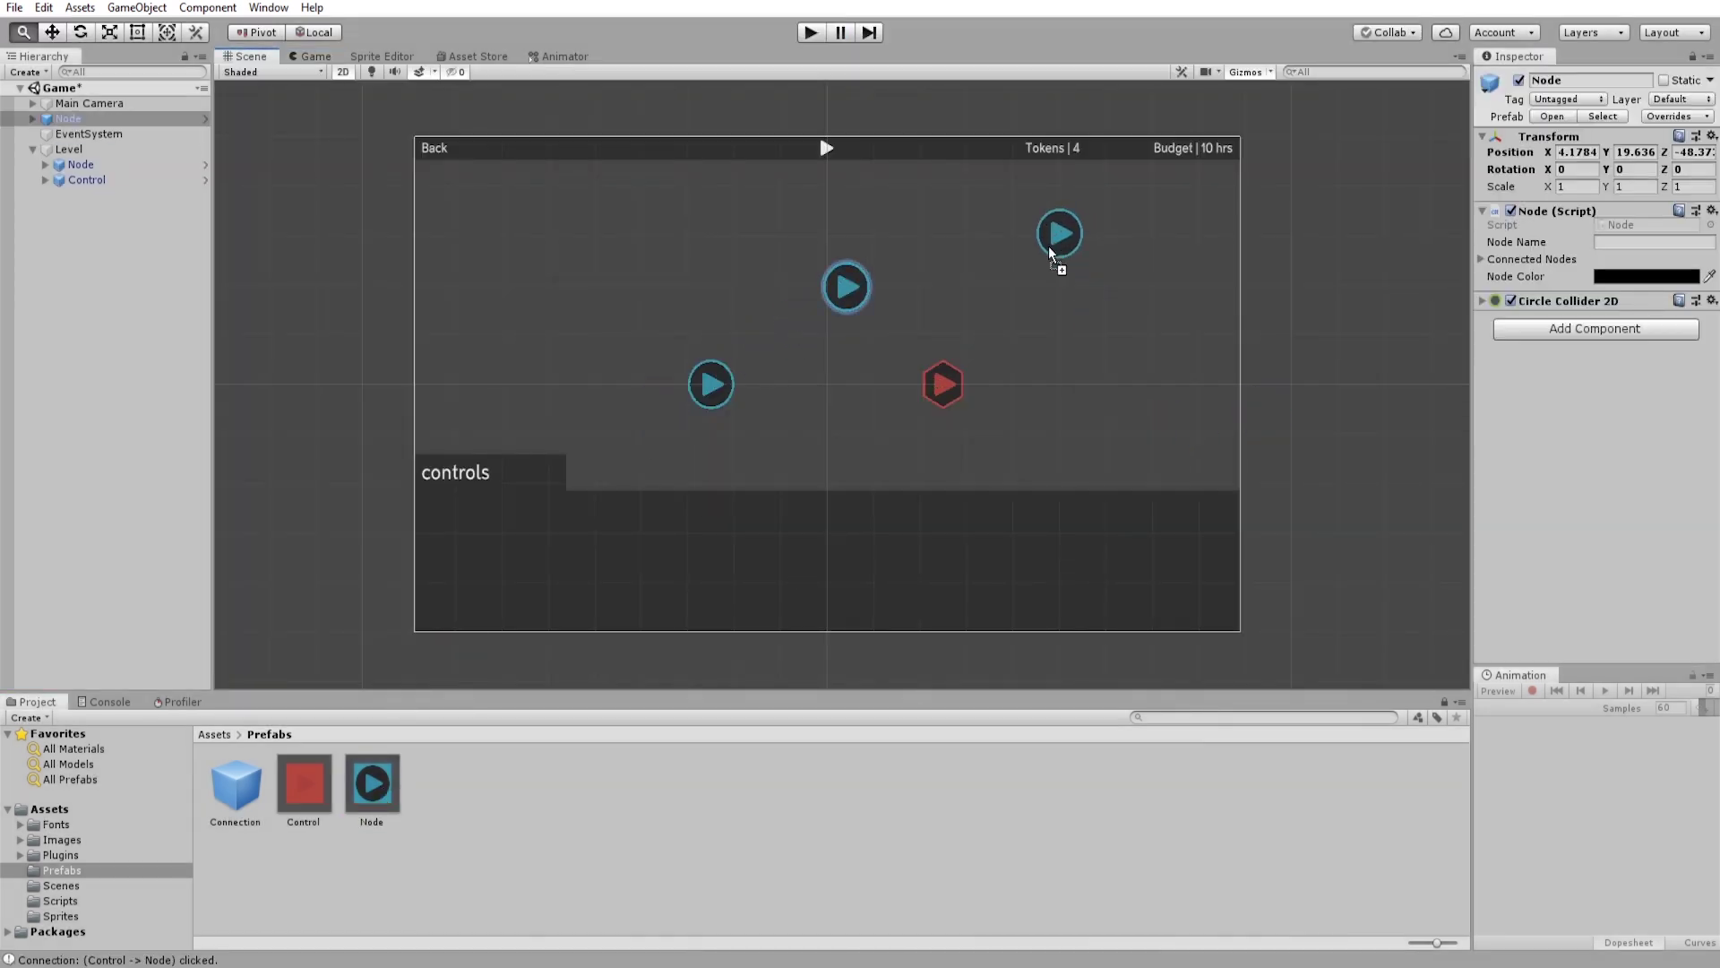
# Undo back to the connected red Control node, then rearrange the circles with the hexagon on top.
pyautogui.hotkey('ctrl', 'z')
pyautogui.hotkey('ctrl', 'z')
pyautogui.hotkey('ctrl', 'z')
pyautogui.hotkey('ctrl', 'z')
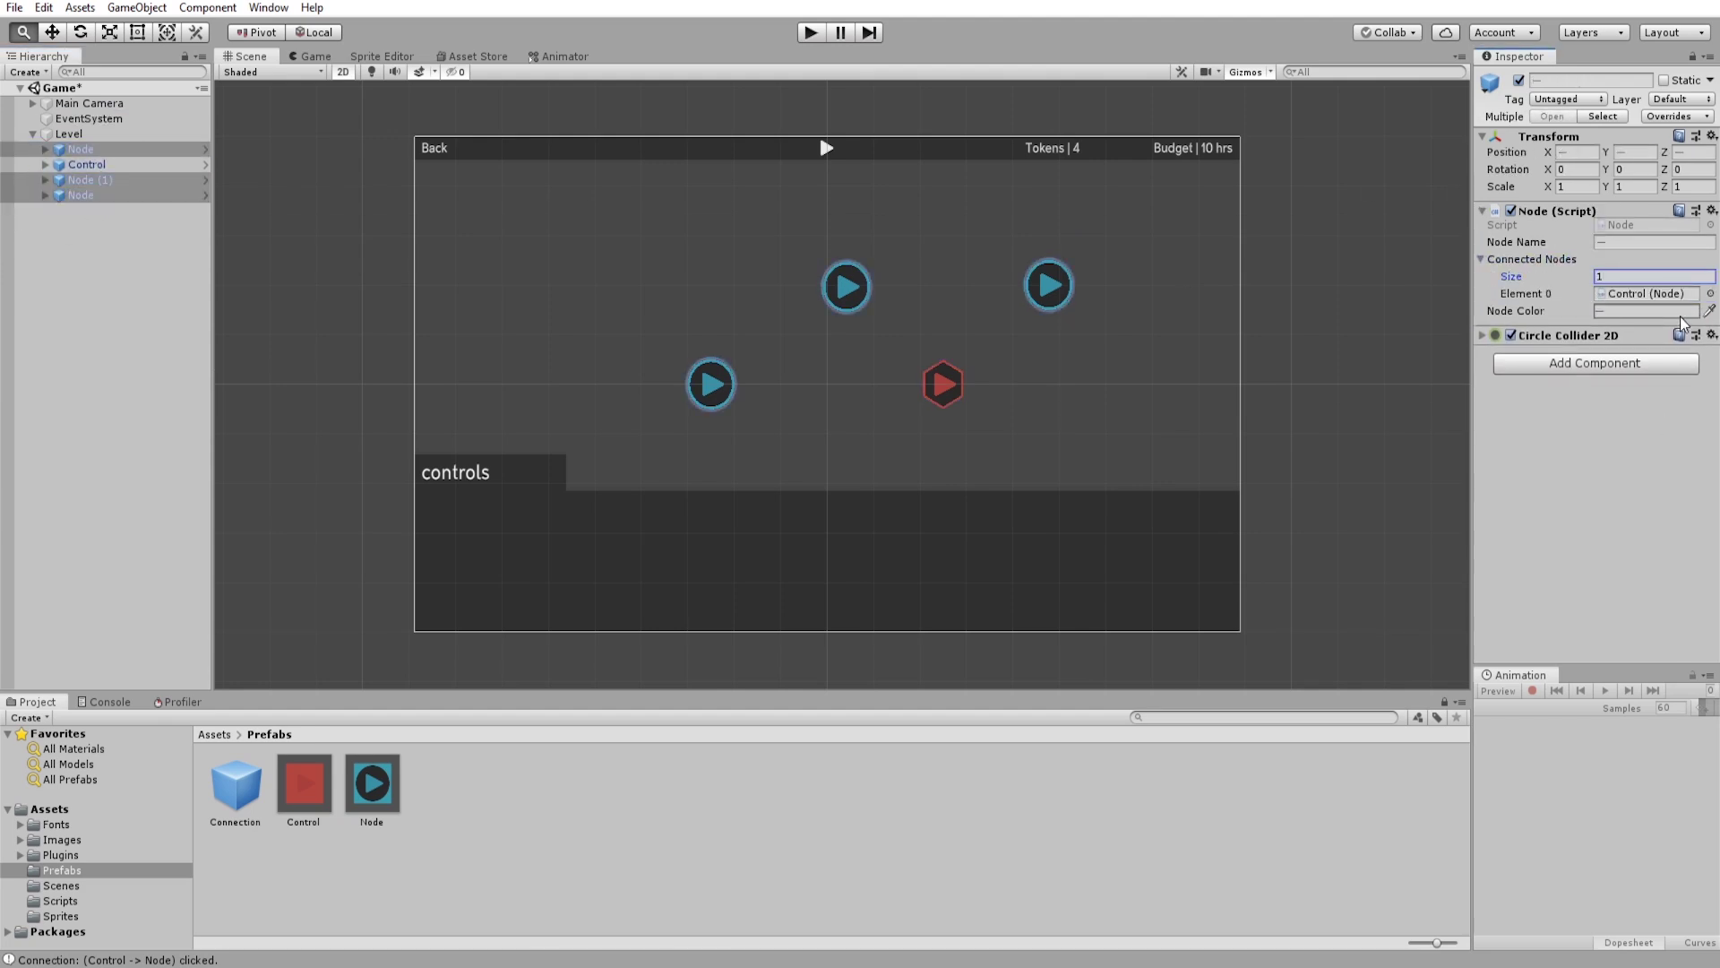
pyautogui.hotkey('ctrl', 'z')
pyautogui.hotkey('ctrl', 'z')
pyautogui.hotkey('ctrl', 'z')
pyautogui.hotkey('ctrl', 'z')
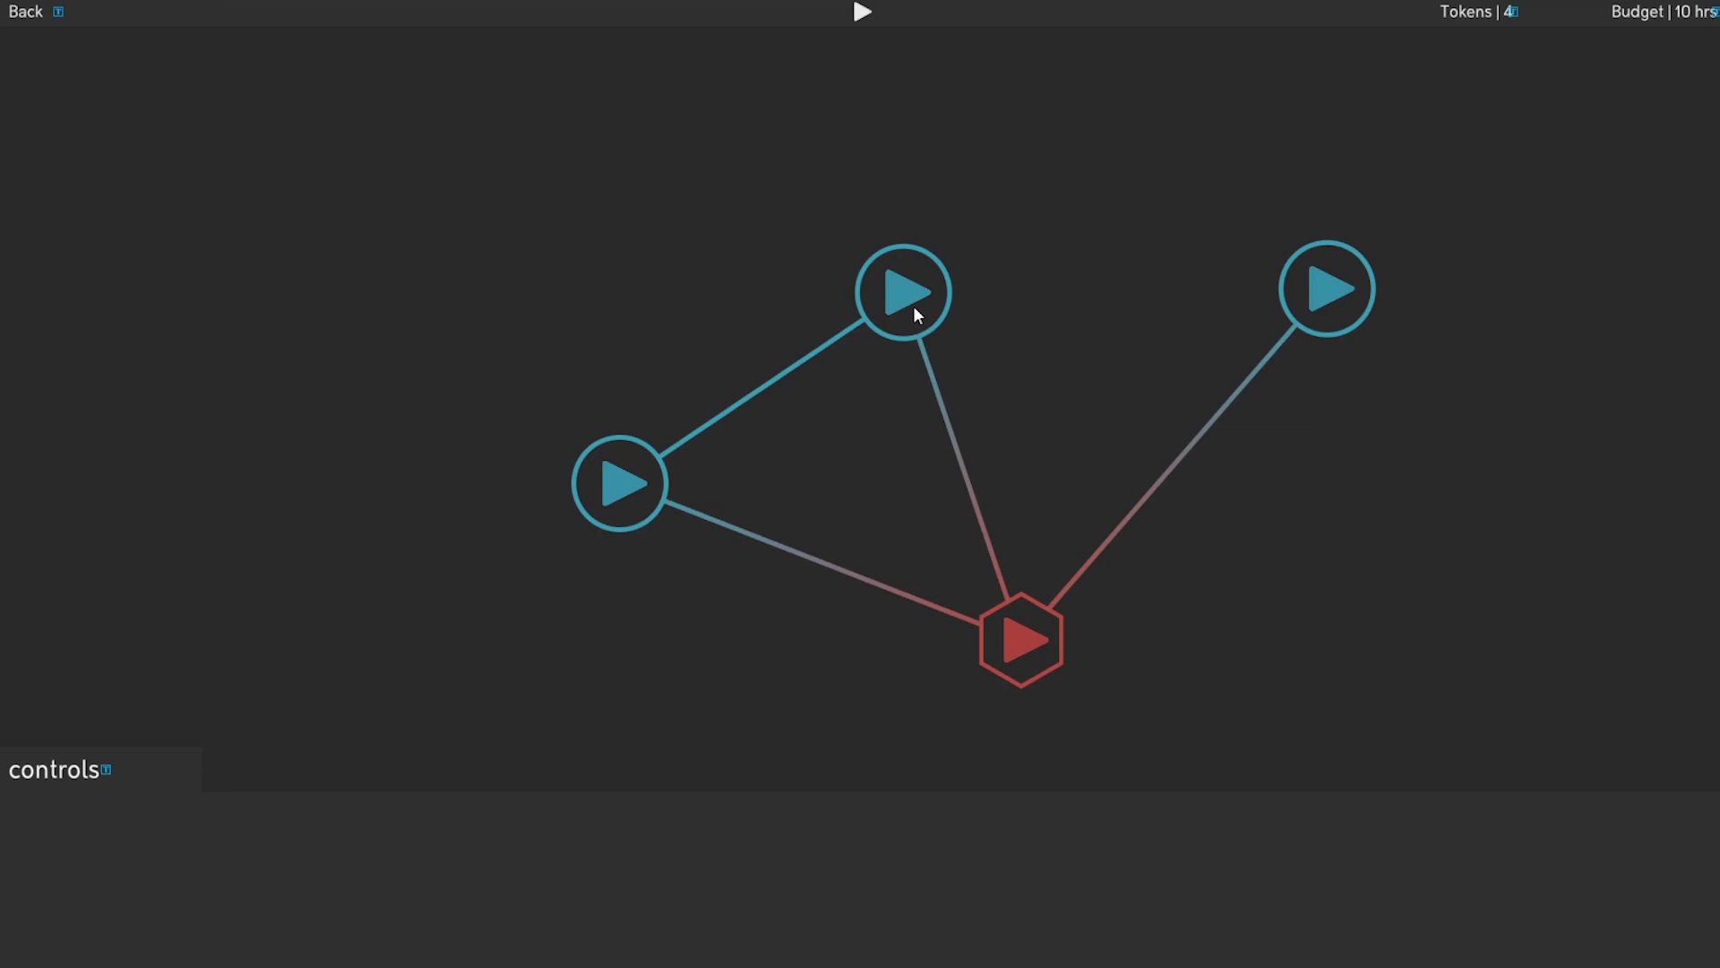
pyautogui.moveTo(916, 312); pyautogui.dragTo(565, 218)
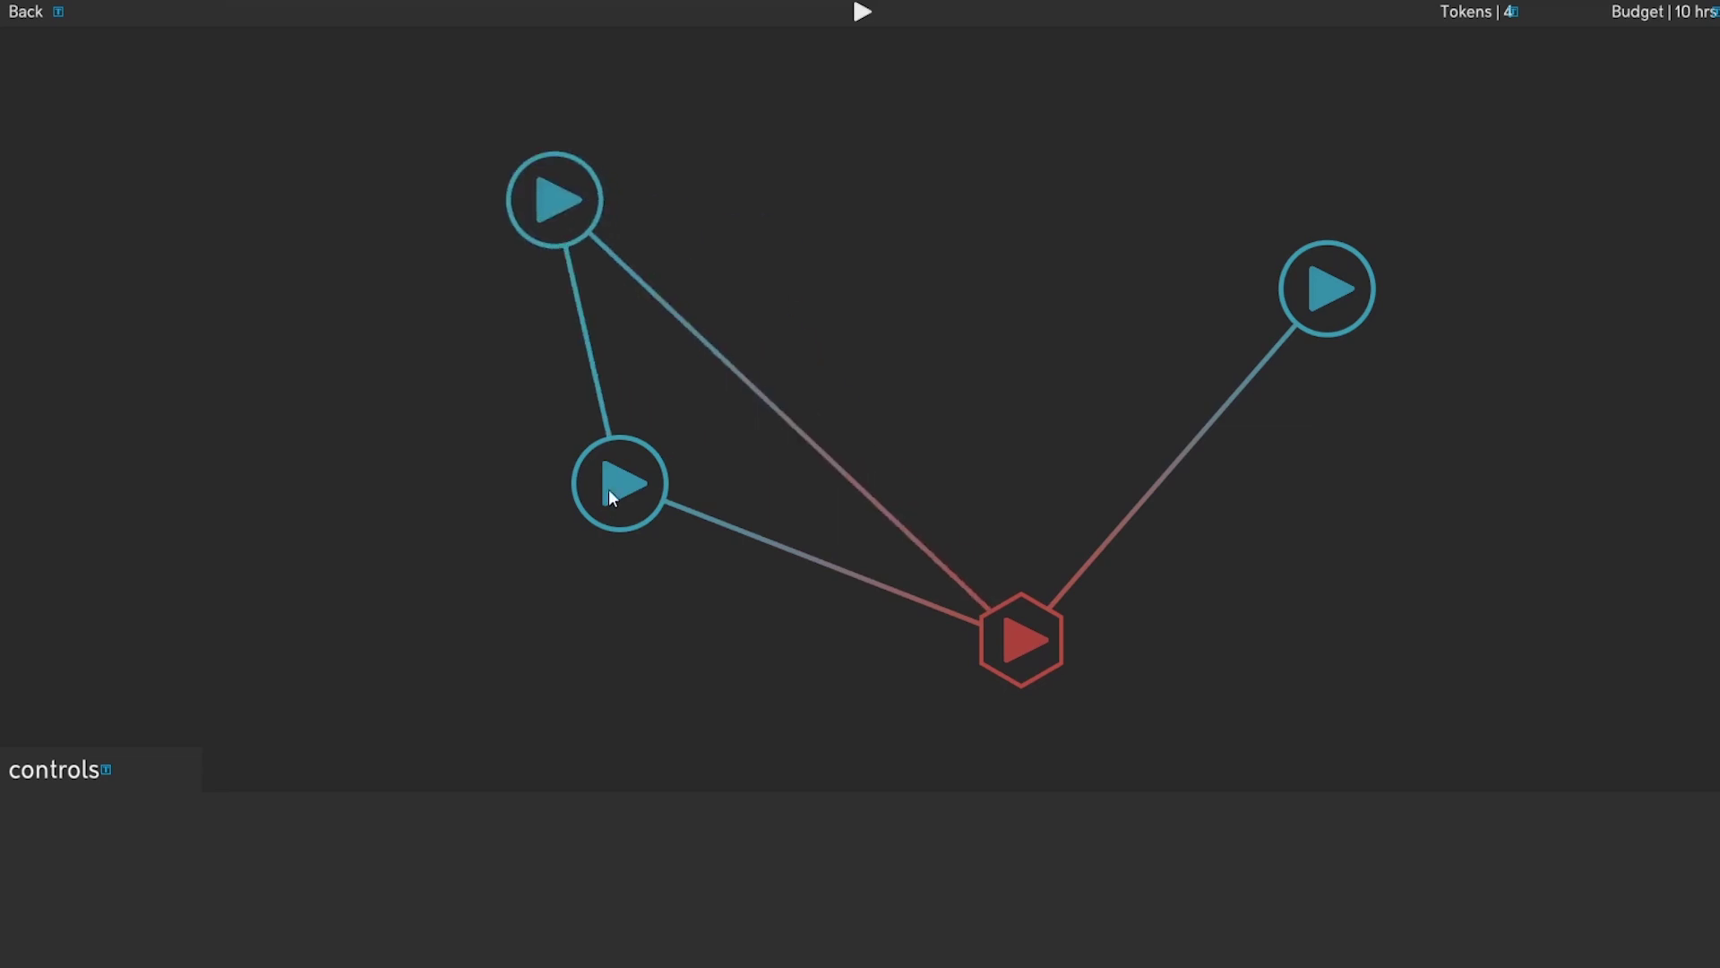
pyautogui.moveTo(609, 496); pyautogui.dragTo(310, 452)
pyautogui.moveTo(1335, 300); pyautogui.dragTo(1013, 400)
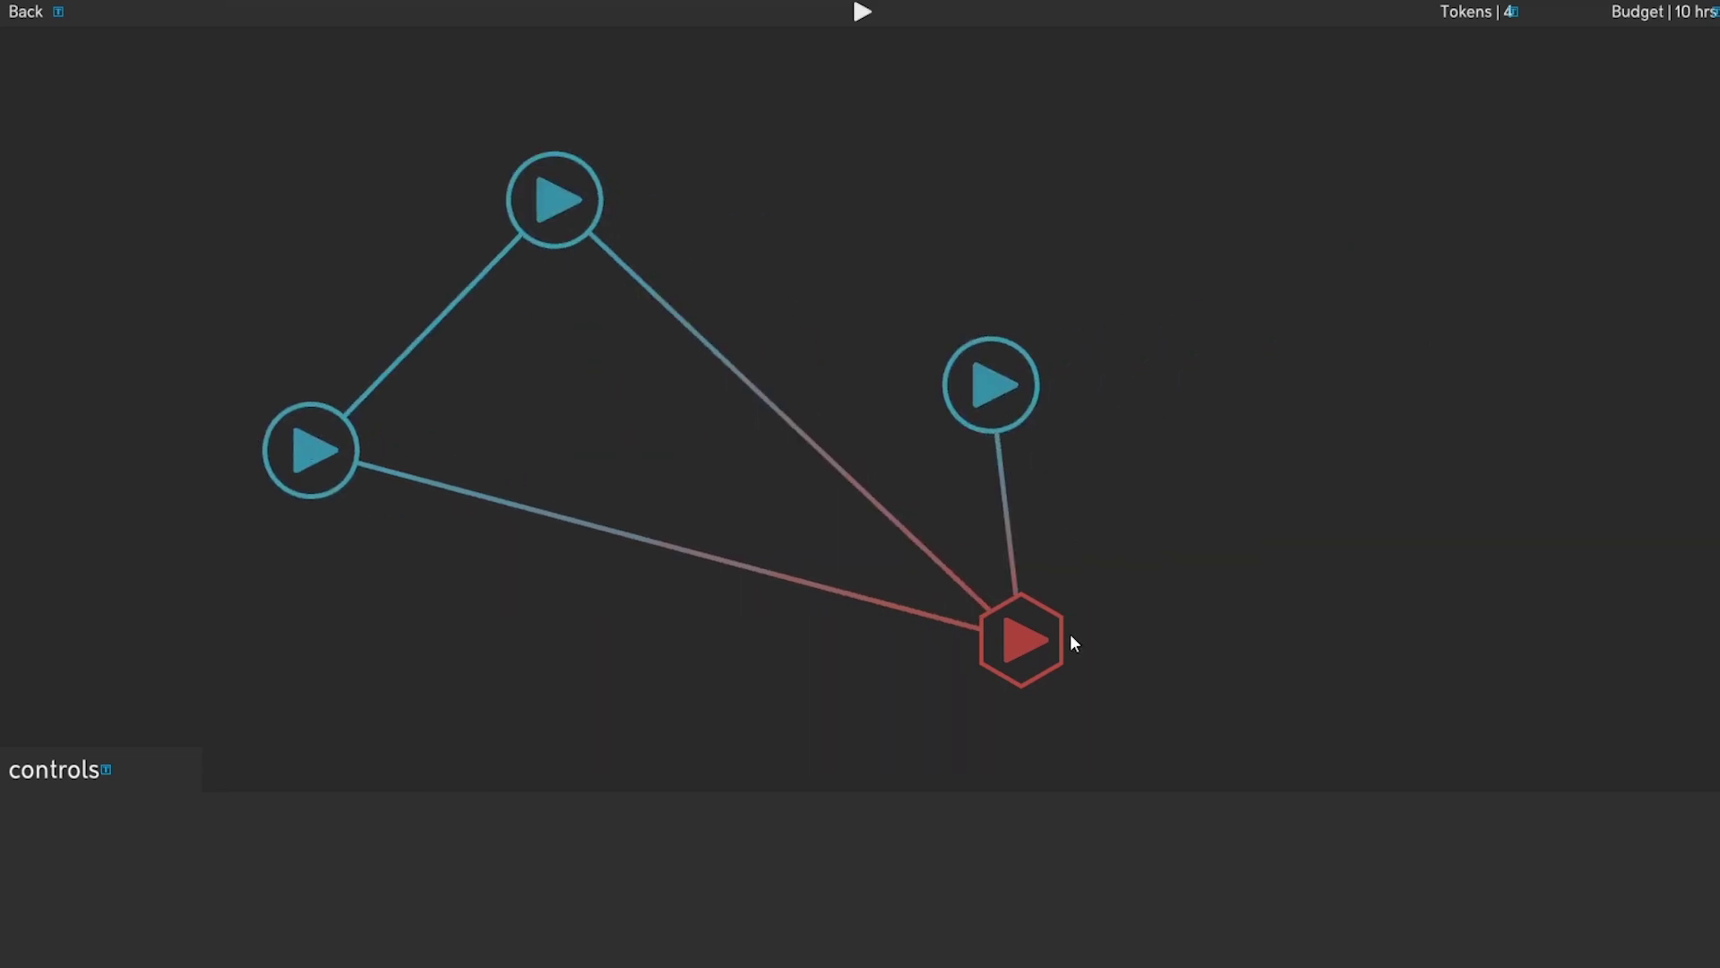
pyautogui.moveTo(1069, 636); pyautogui.dragTo(795, 219)
pyautogui.moveTo(567, 195); pyautogui.dragTo(751, 581)
pyautogui.moveTo(987, 379); pyautogui.dragTo(627, 416)
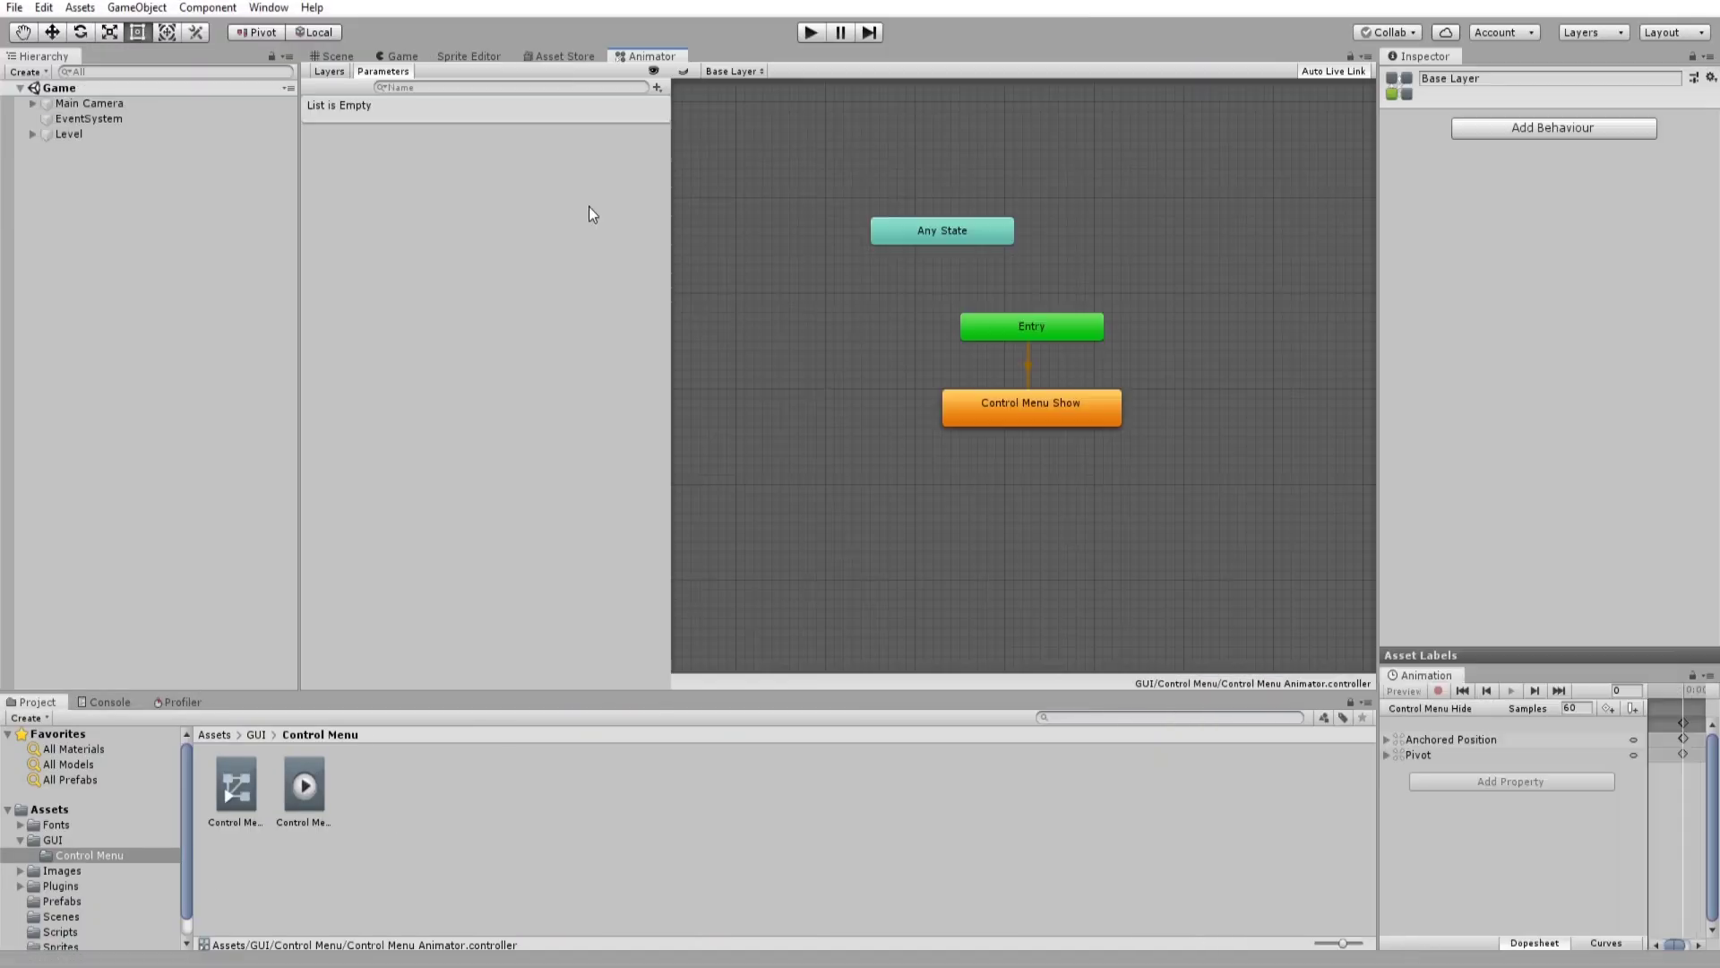
# Add a Control Menu Hide state linked both ways to Show, with fixed duration turned off.
pyautogui.moveTo(1113, 449); pyautogui.dragTo(1075, 498)
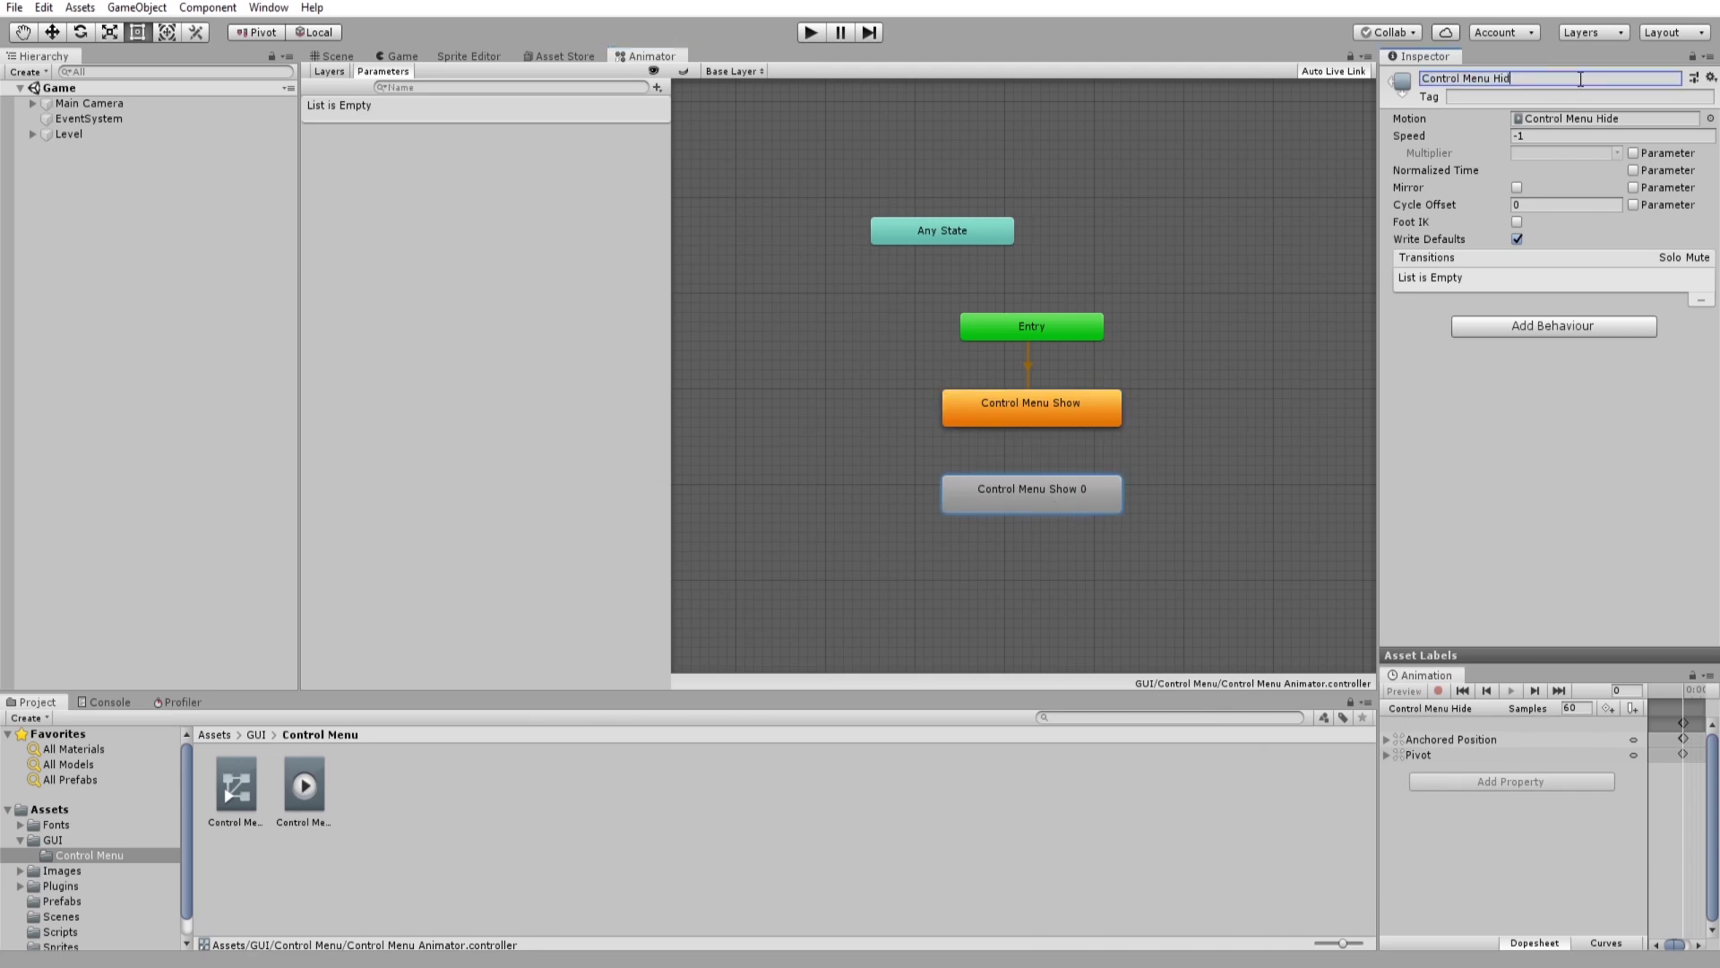
pyautogui.rightClick(1068, 413)
pyautogui.click(1111, 422)
pyautogui.click(1031, 492)
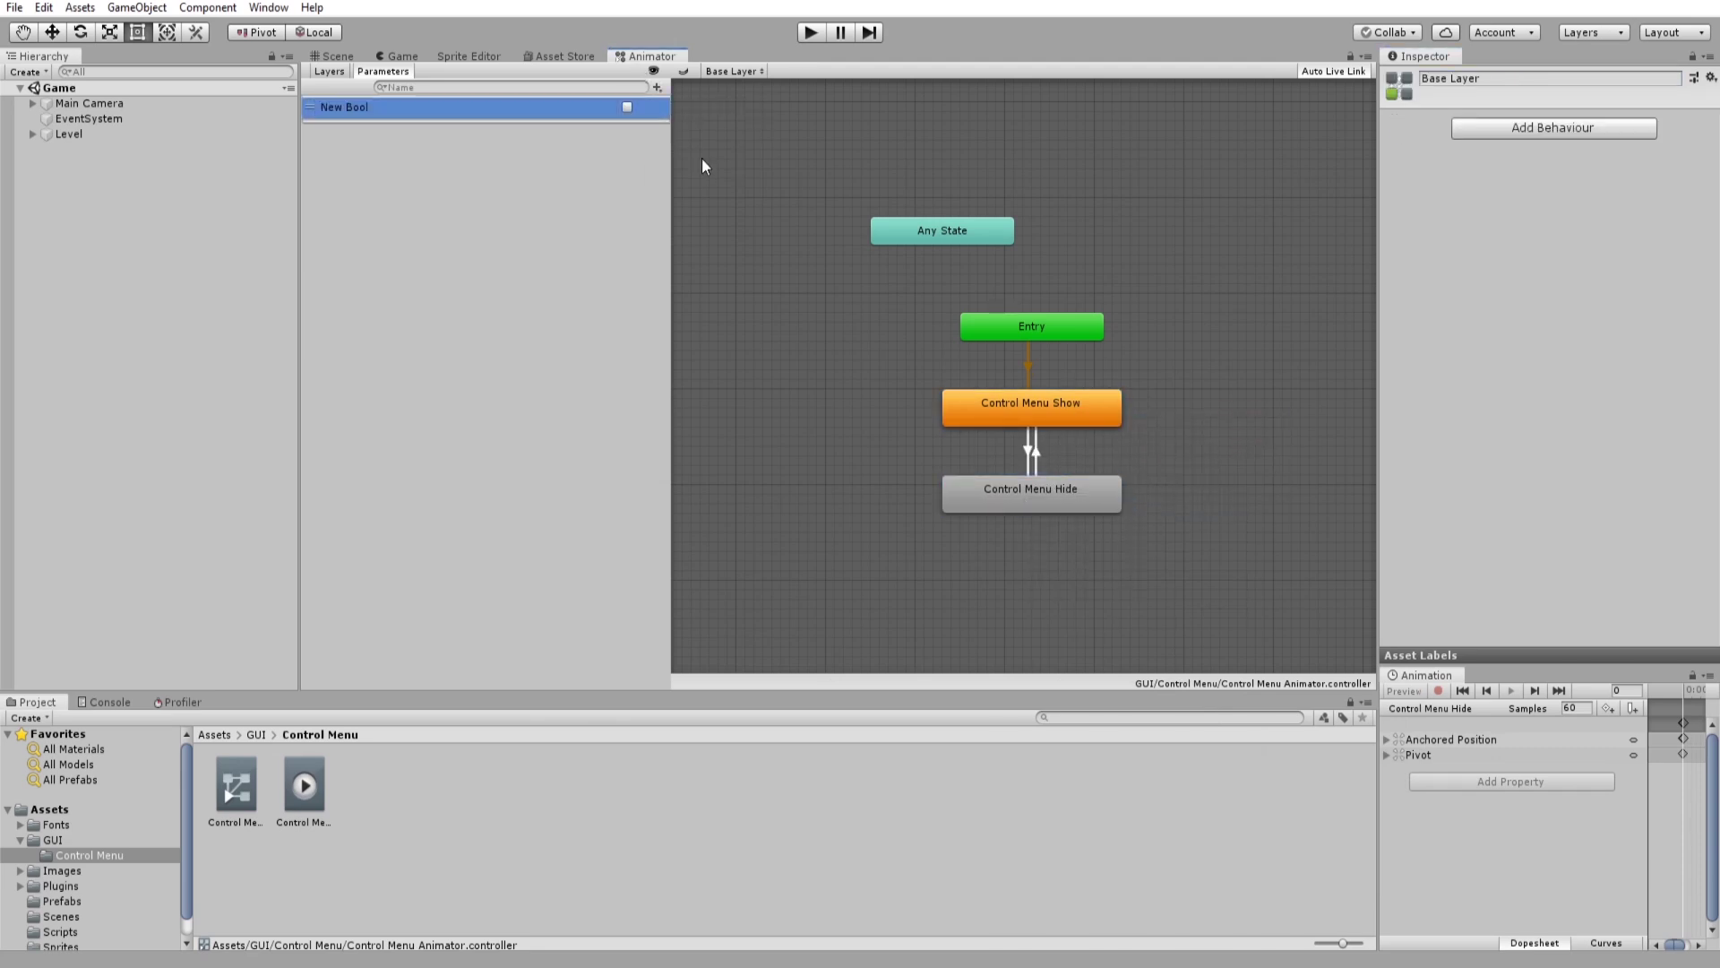
pyautogui.click(1028, 448)
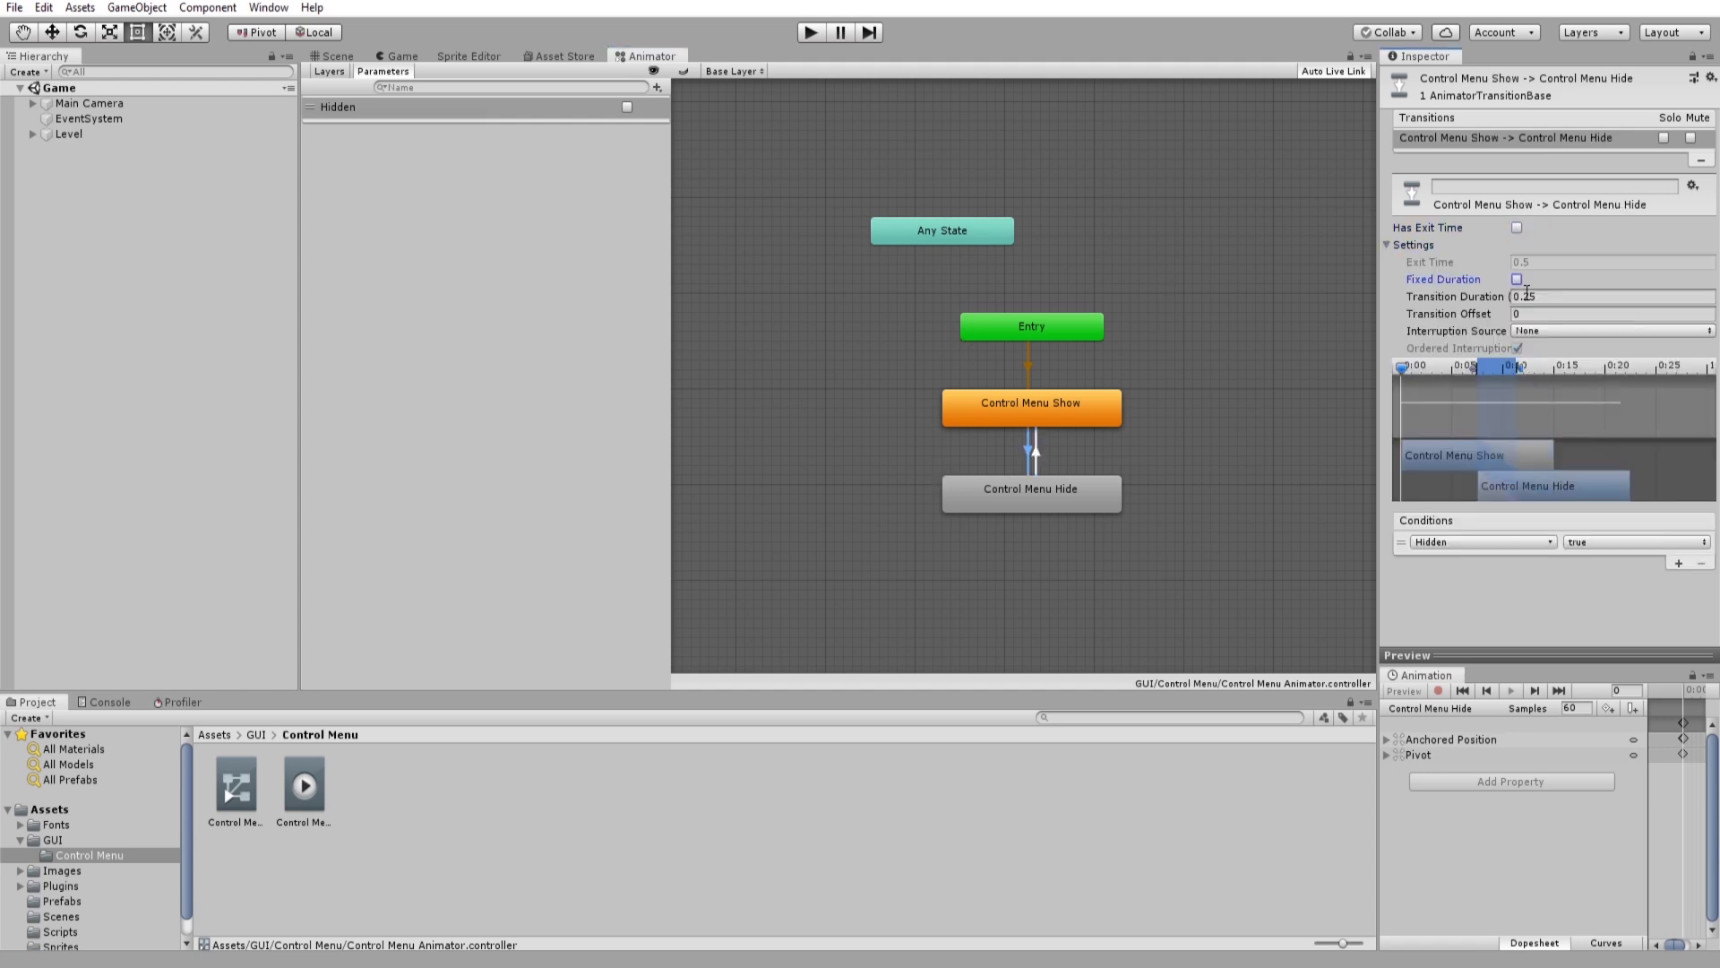
pyautogui.click(1517, 278)
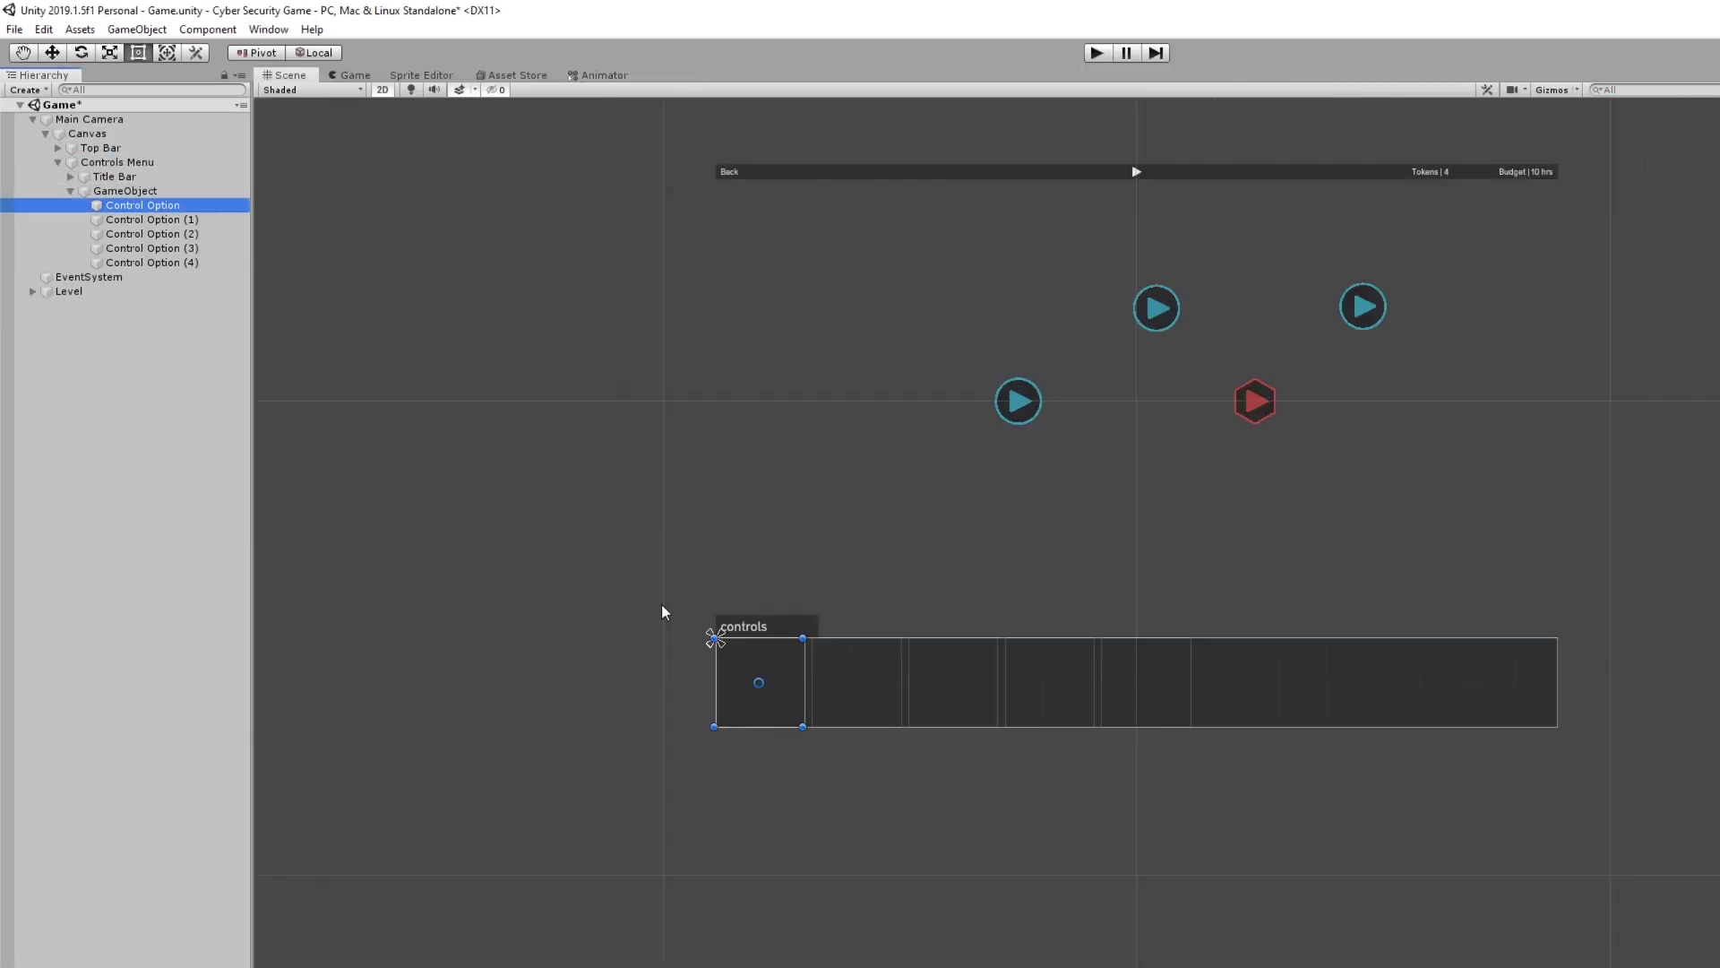
# Scroll up to bring the Controls Menu objects into view.
pyautogui.scroll(5, 661, 604)
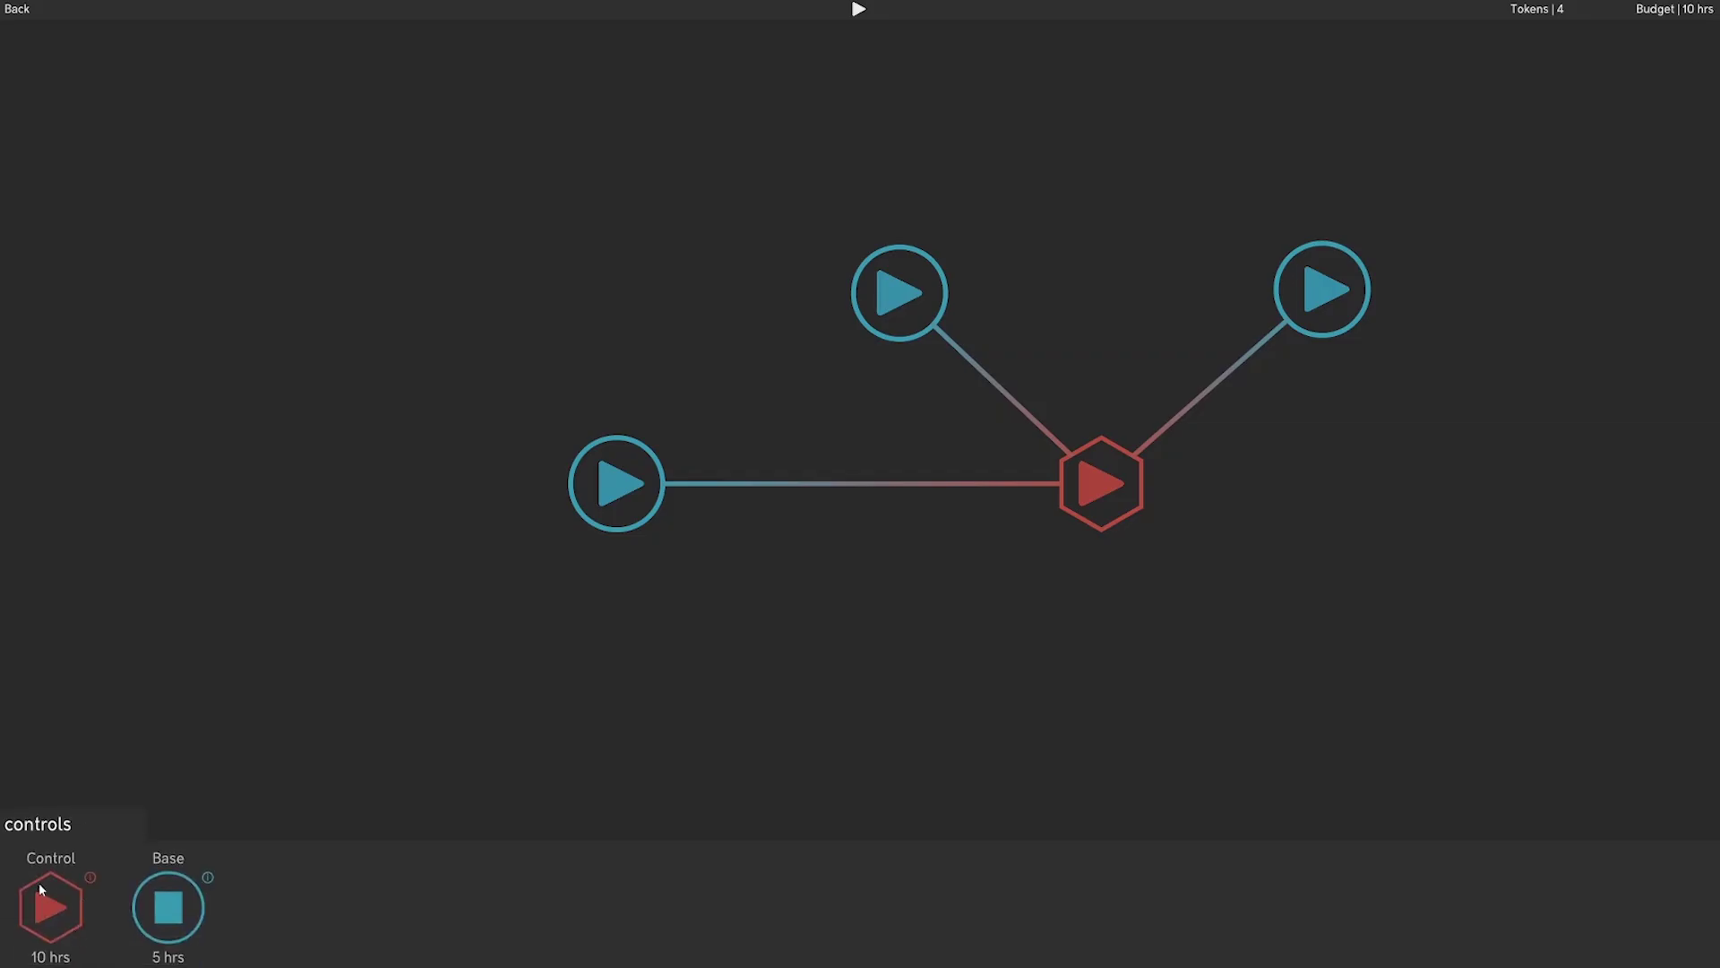
# Collapse and re-expand the controls panel, then drag the red hexagon and a blue node left.
pyautogui.click(103, 837)
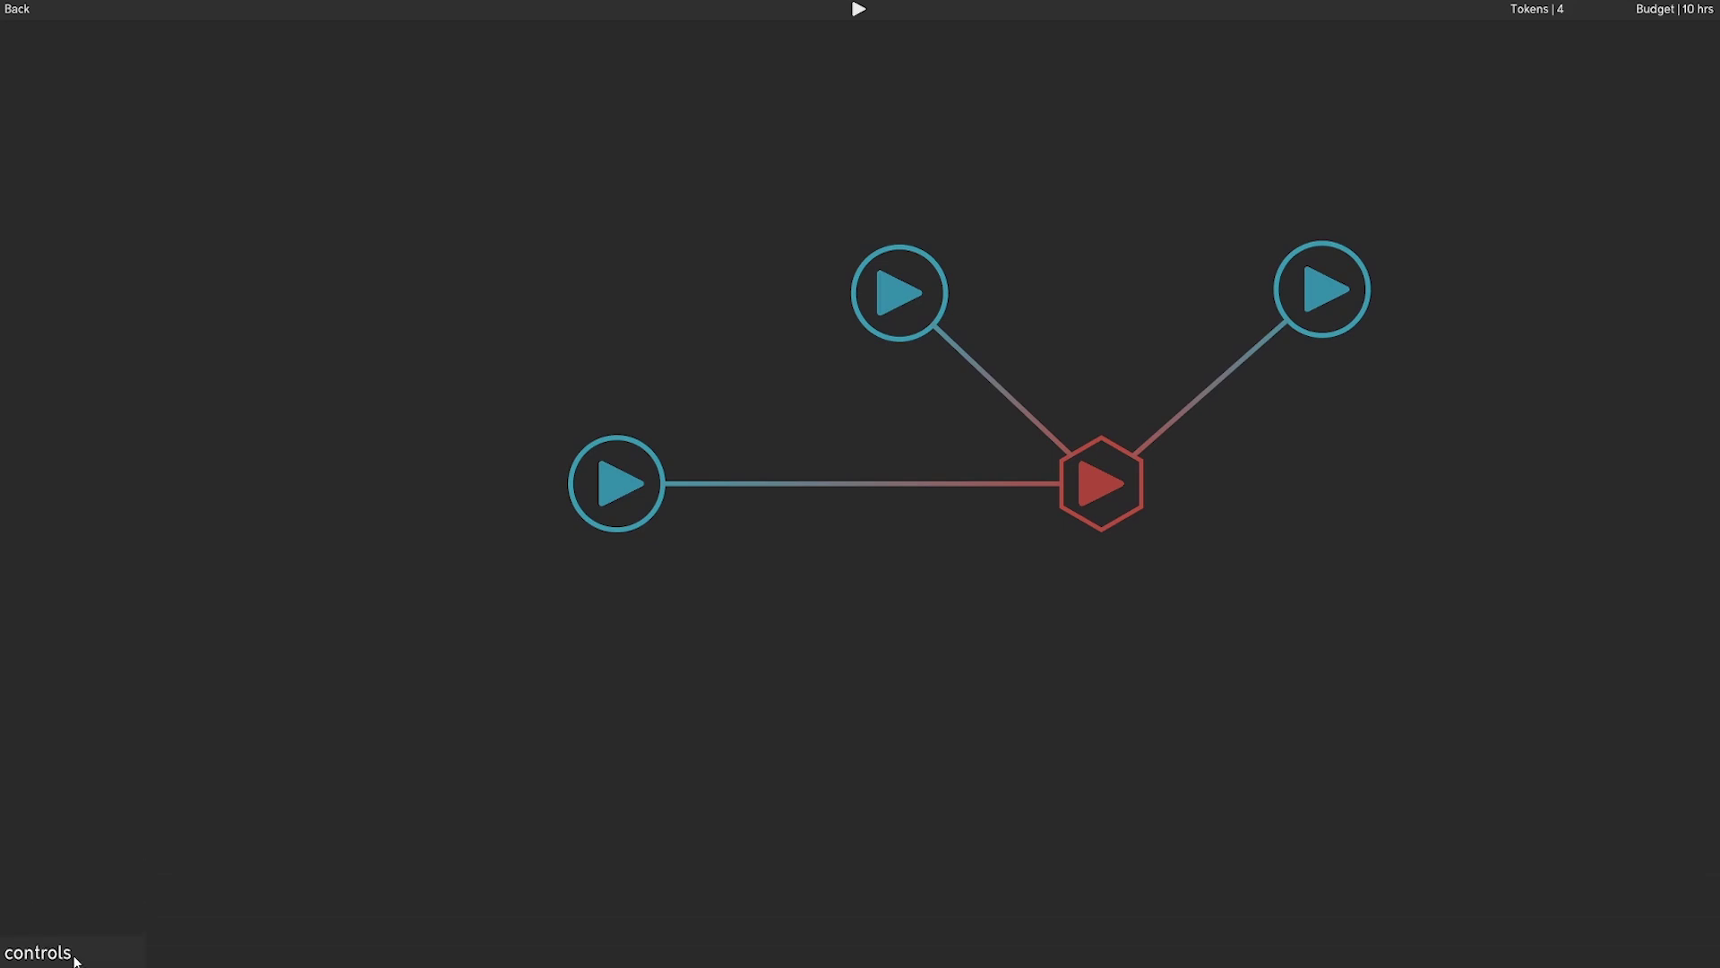
pyautogui.click(77, 956)
pyautogui.moveTo(1056, 503); pyautogui.dragTo(491, 702)
pyautogui.moveTo(622, 507); pyautogui.dragTo(330, 467)
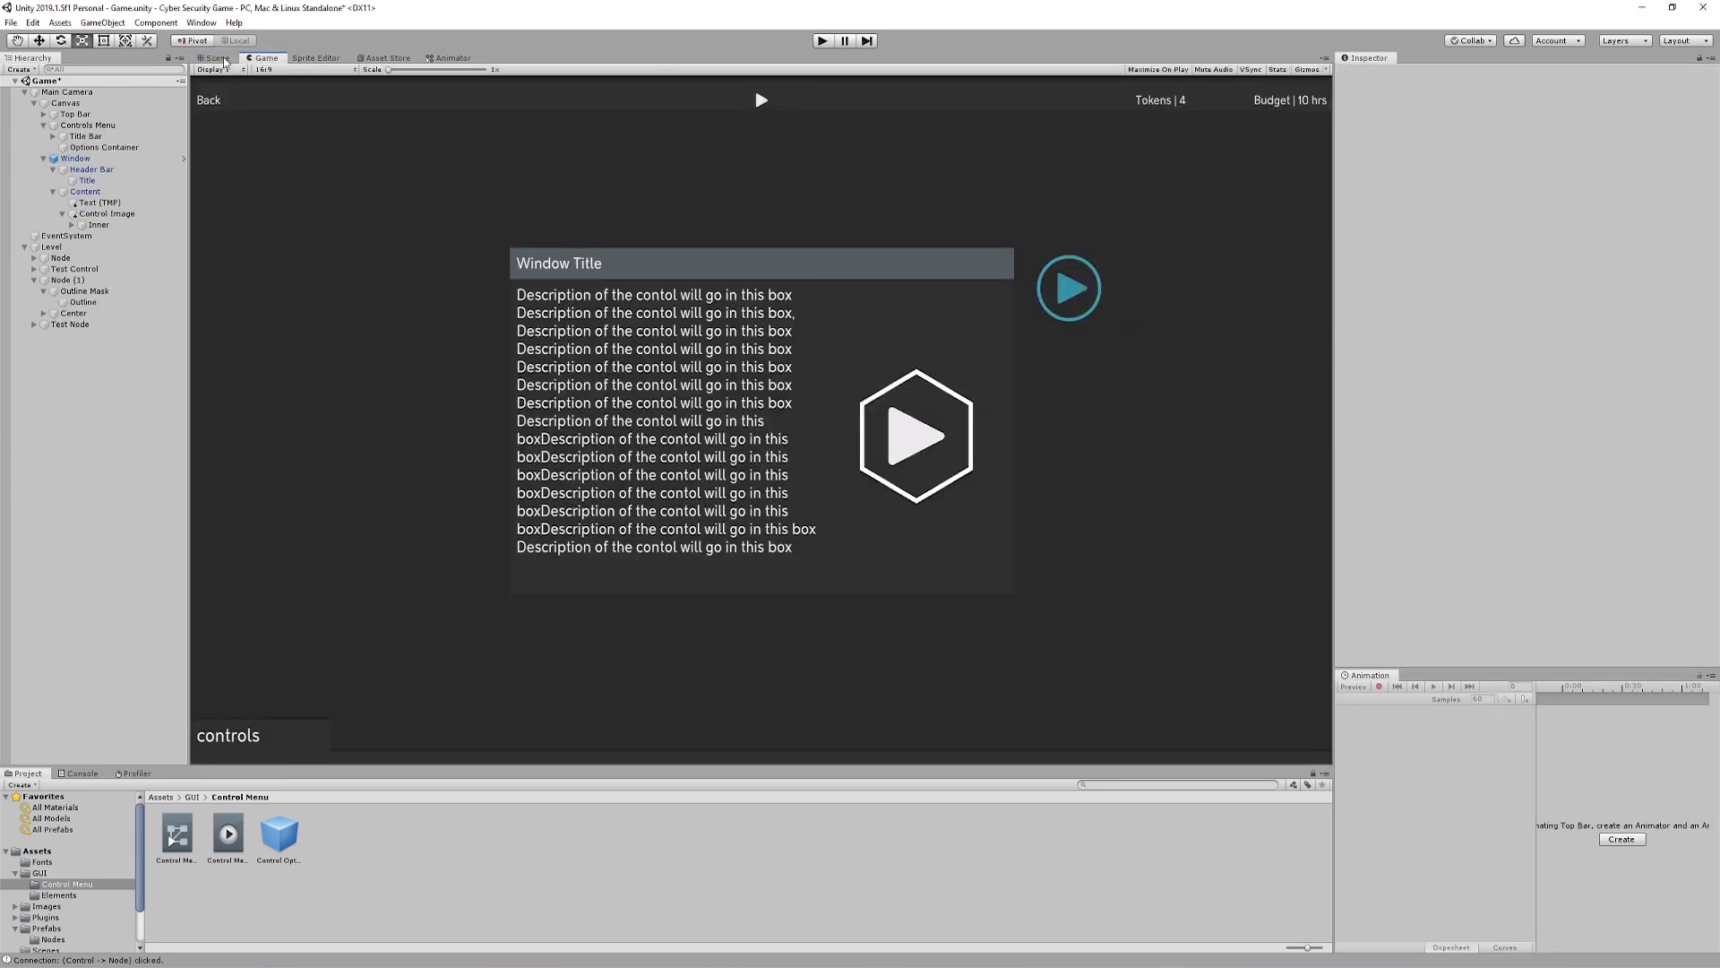
# Close the colour picker and preview the description window in the game.
pyautogui.click(262, 58)
pyautogui.click(215, 57)
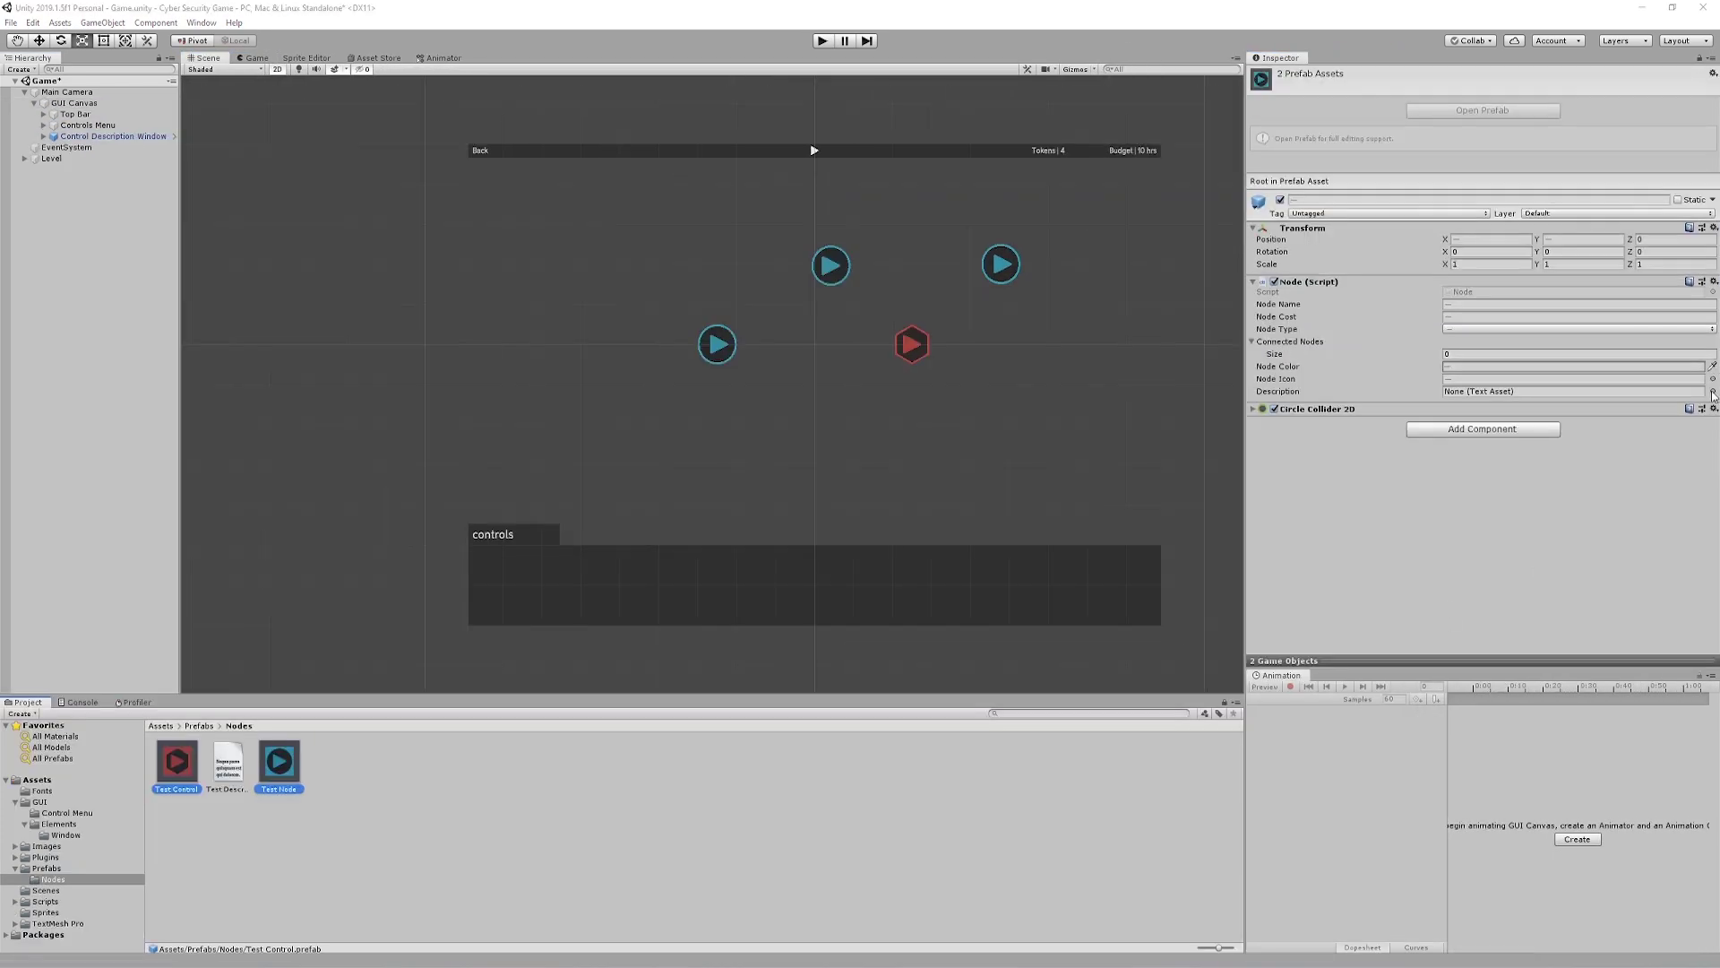
# Assign Test Description to both node prefabs, then show the Control node's description window in play.
pyautogui.click(1712, 392)
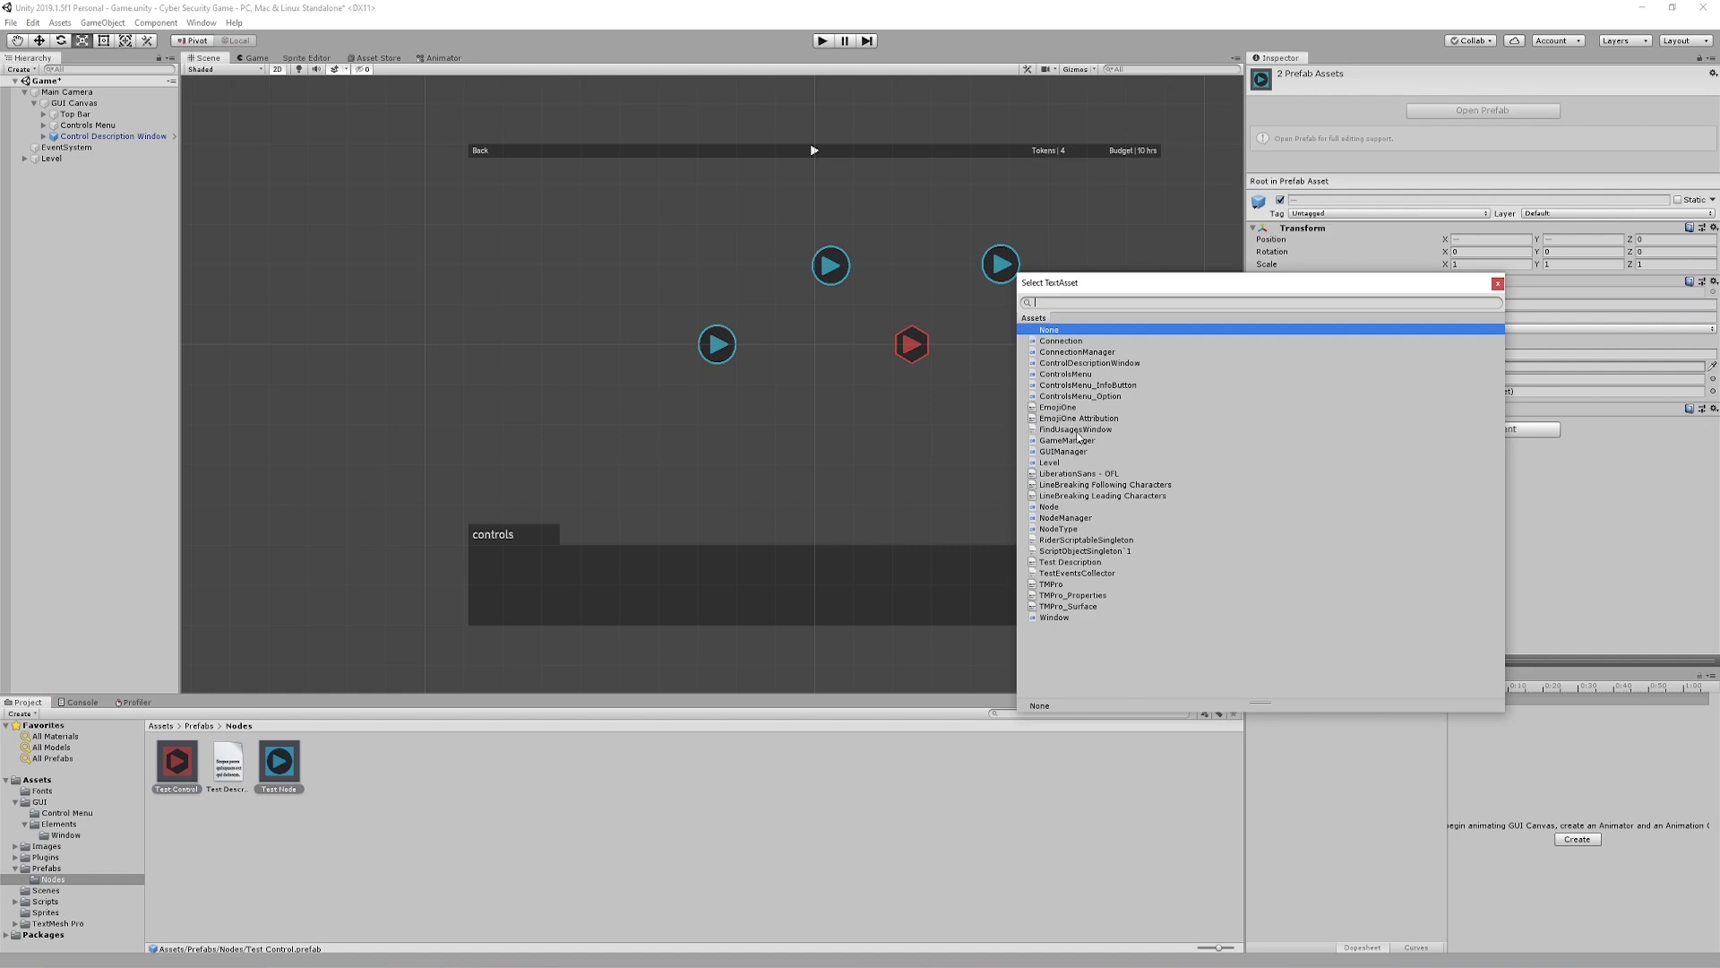
pyautogui.click(1497, 284)
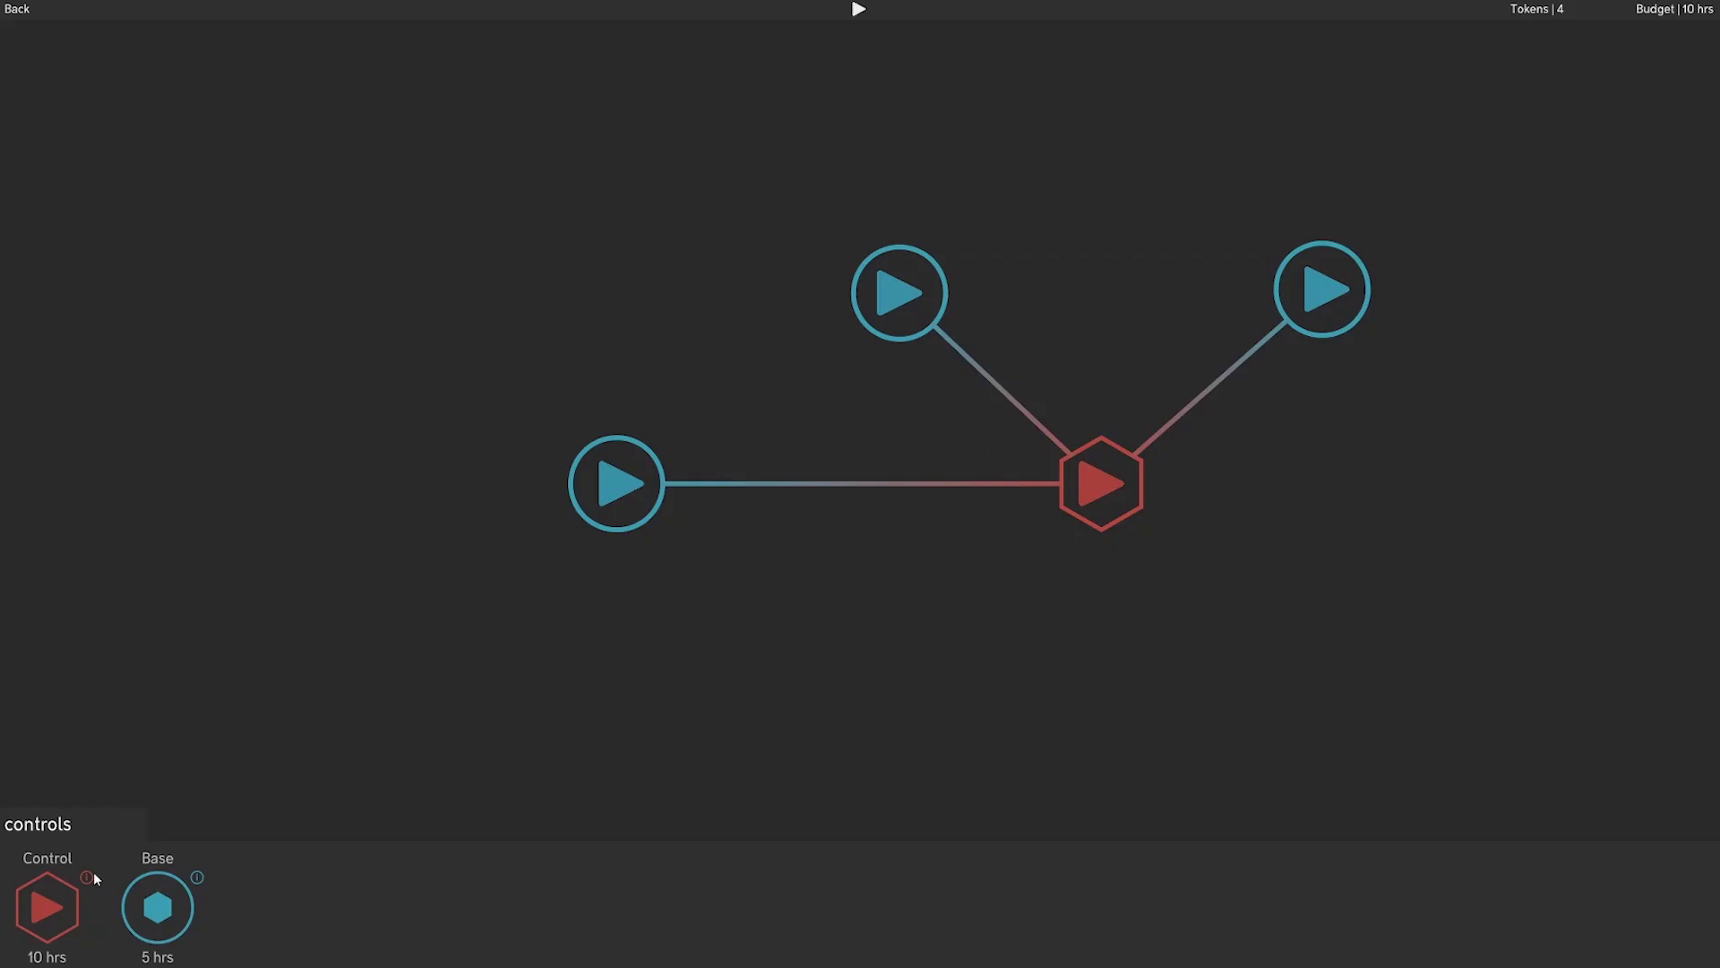
pyautogui.click(87, 879)
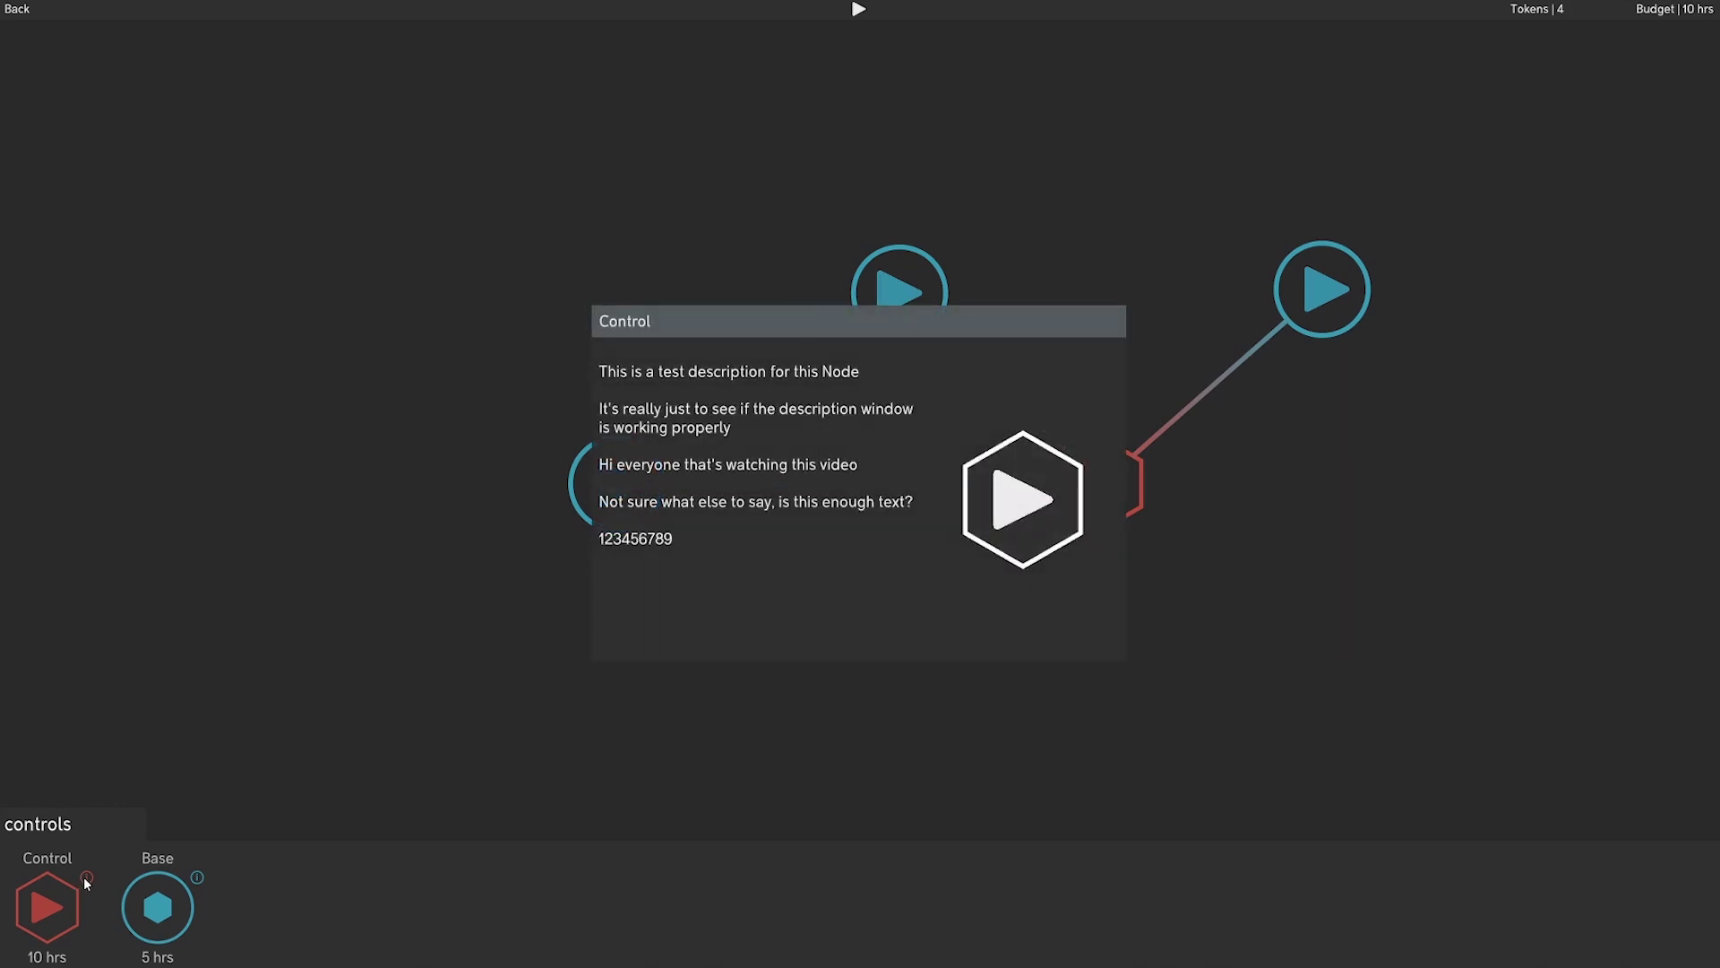
# Display the Base and then the Control description windows in the running game.
pyautogui.moveTo(196, 880)
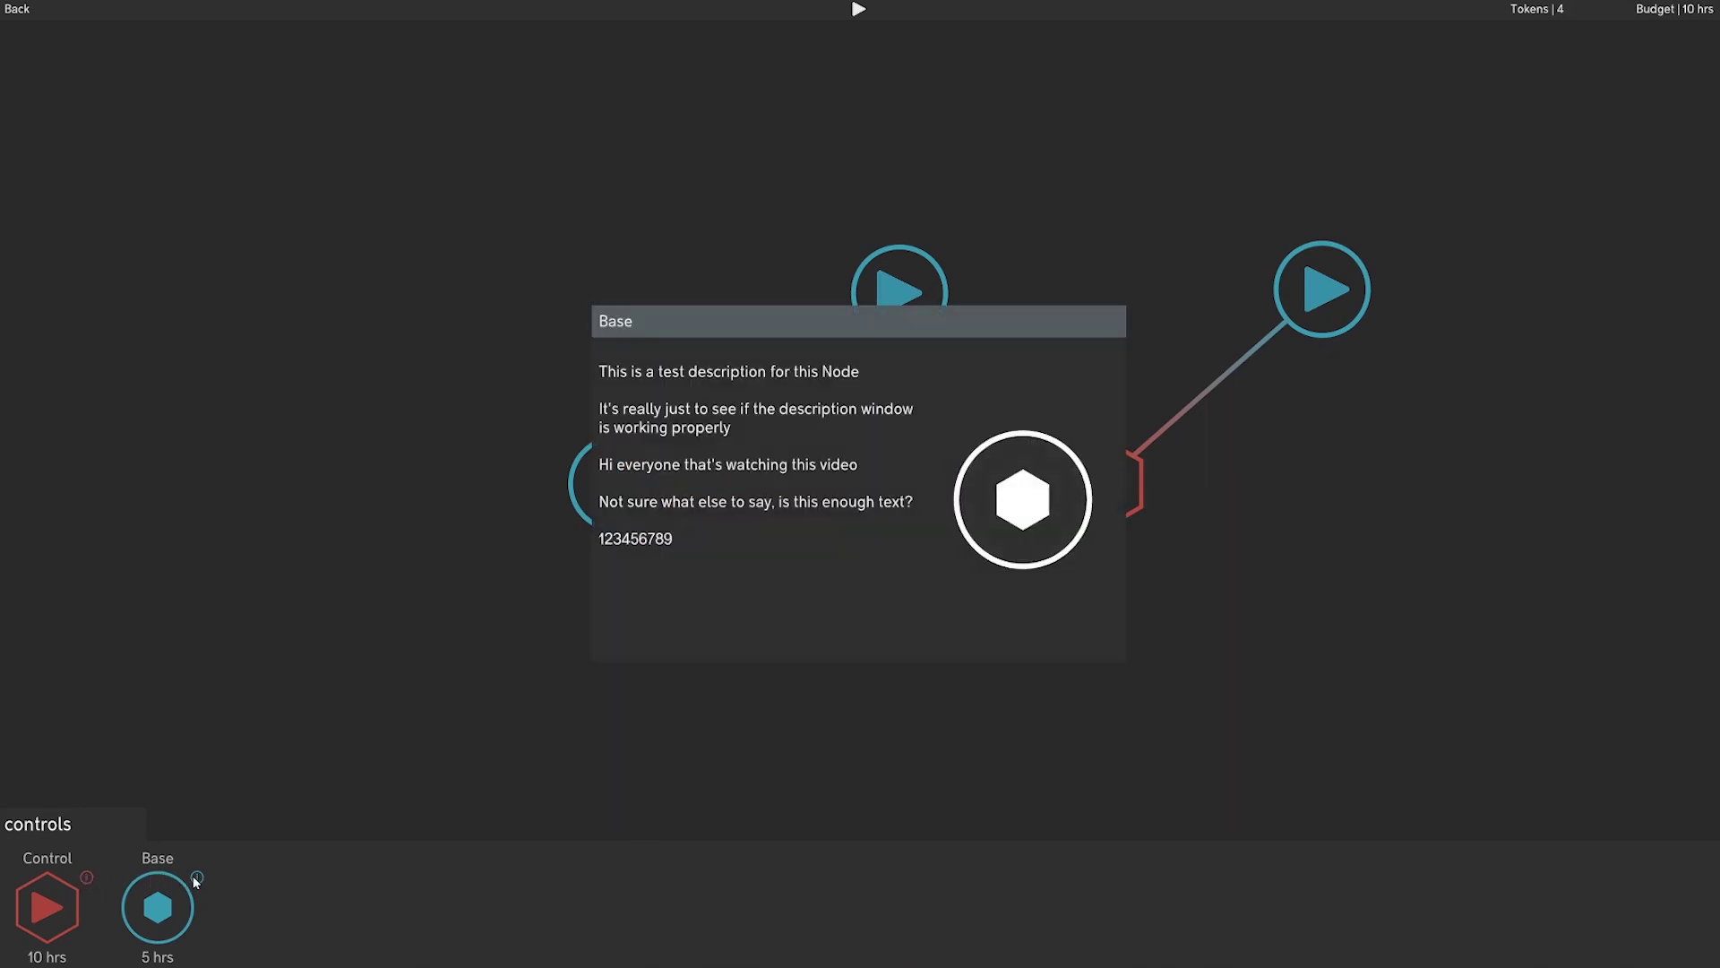
pyautogui.moveTo(85, 878)
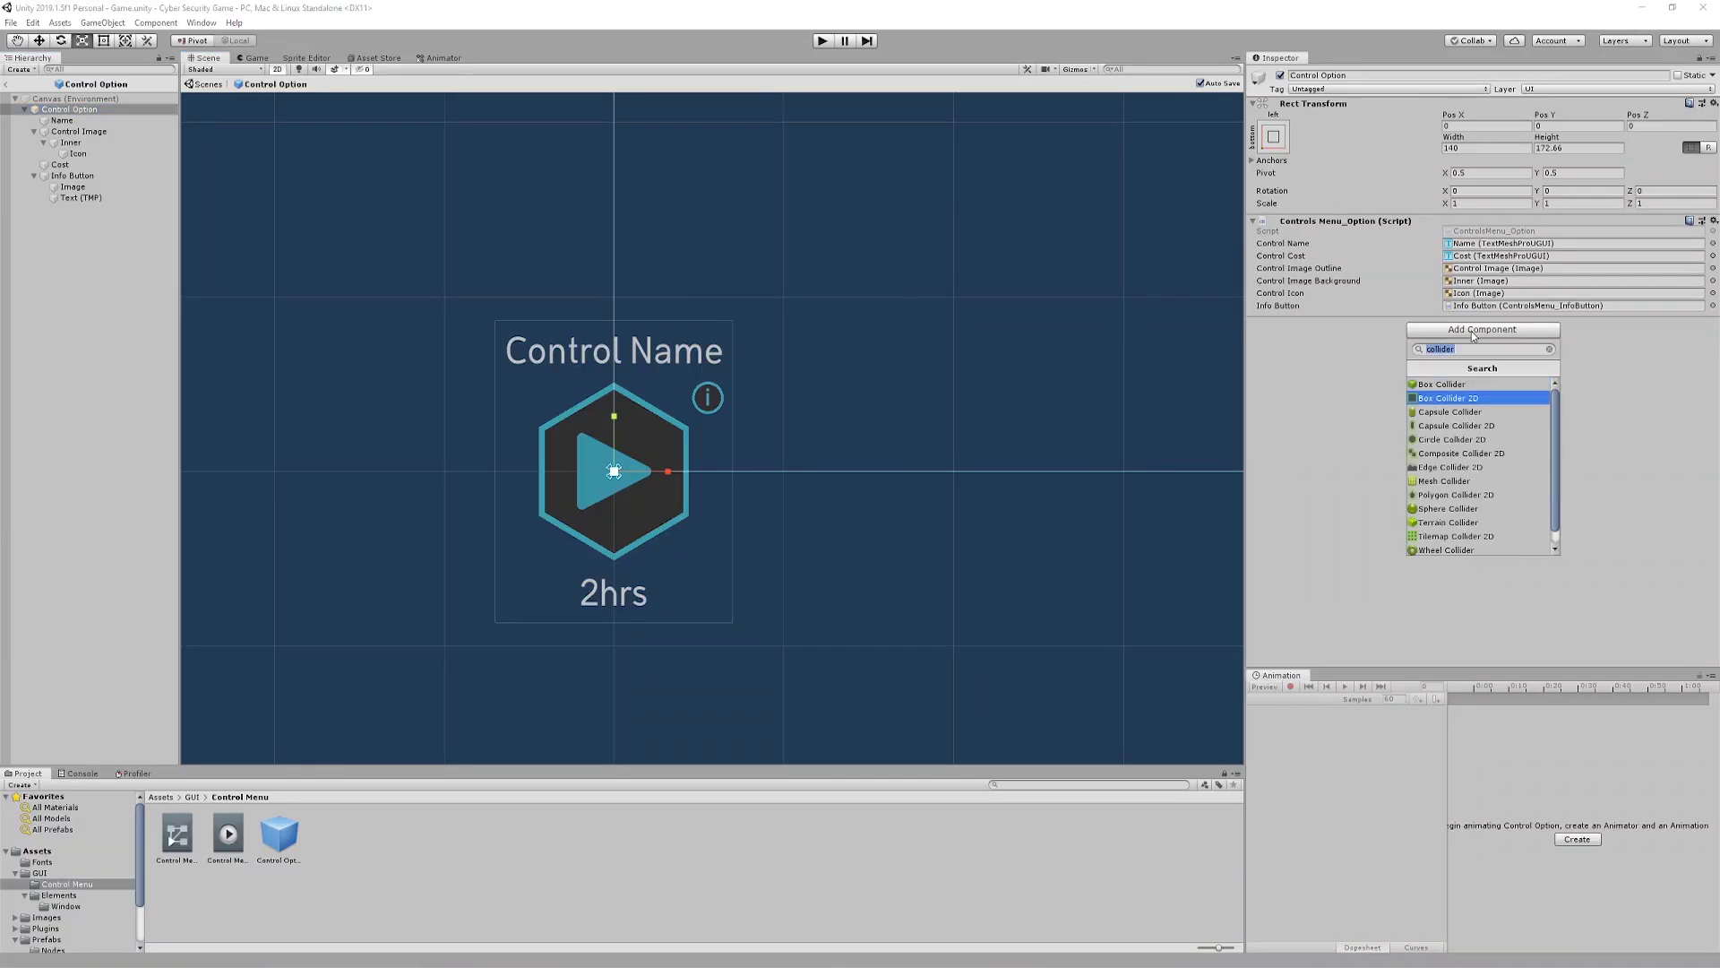
# Fit the Control Option's Box Collider 2D outline around its icon and set its Size X to 90.
pyautogui.press('f')
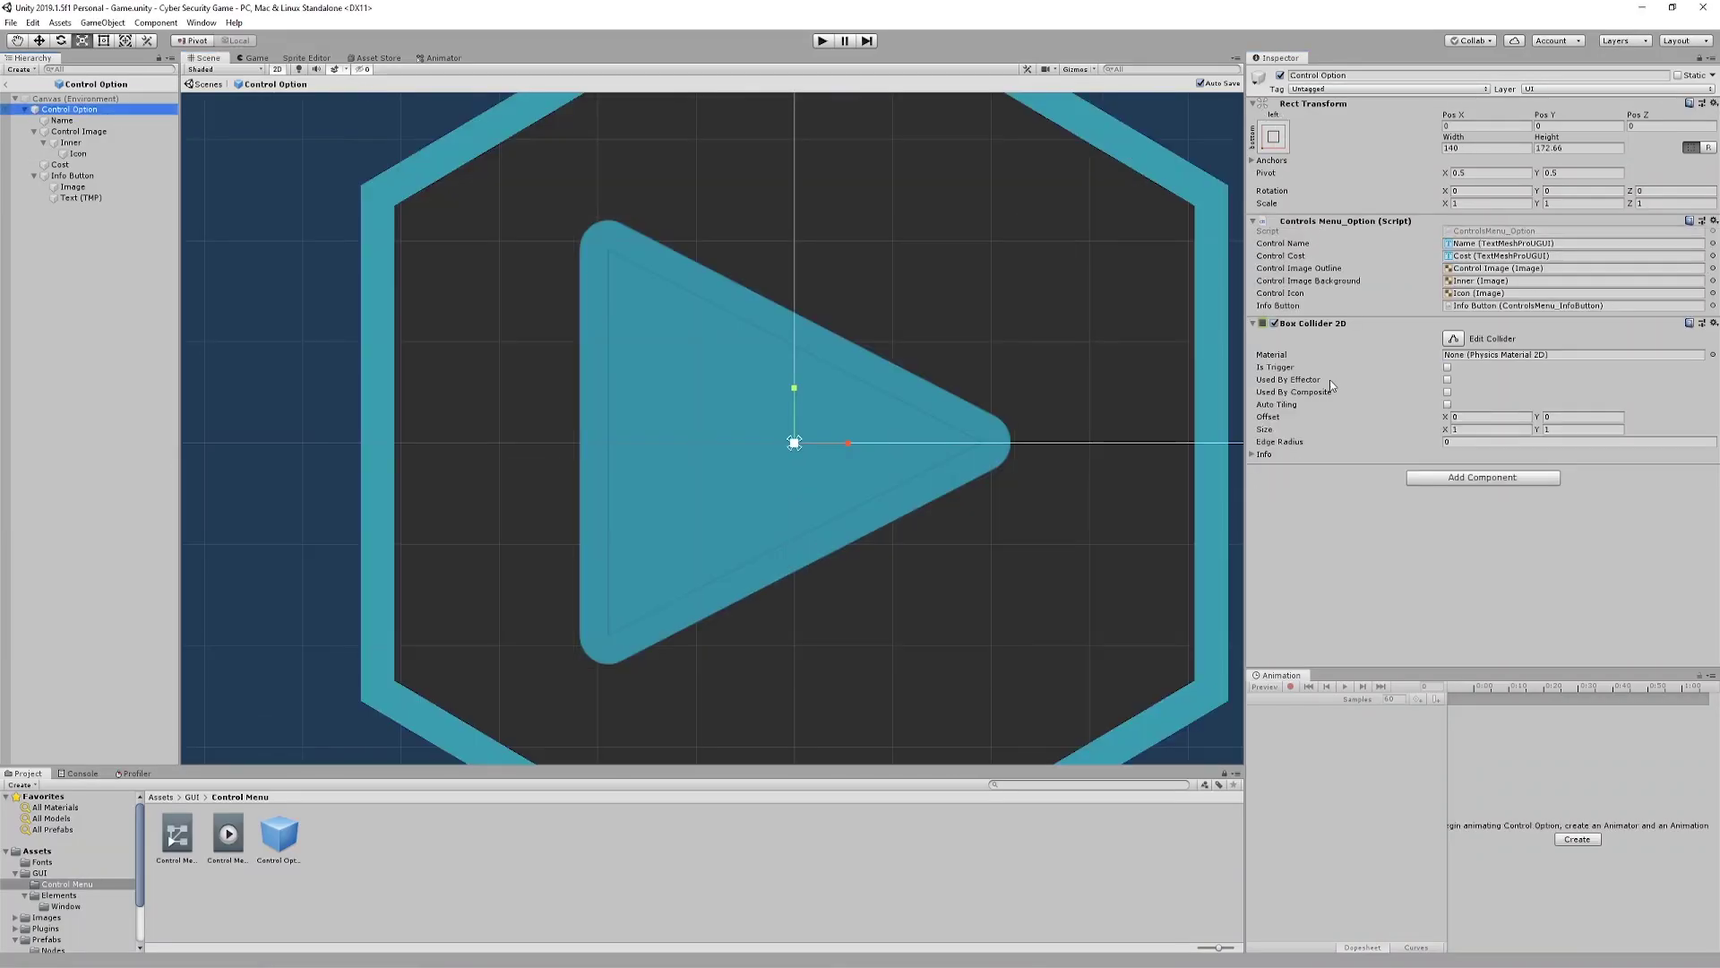
pyautogui.scroll(-5, 953, 511)
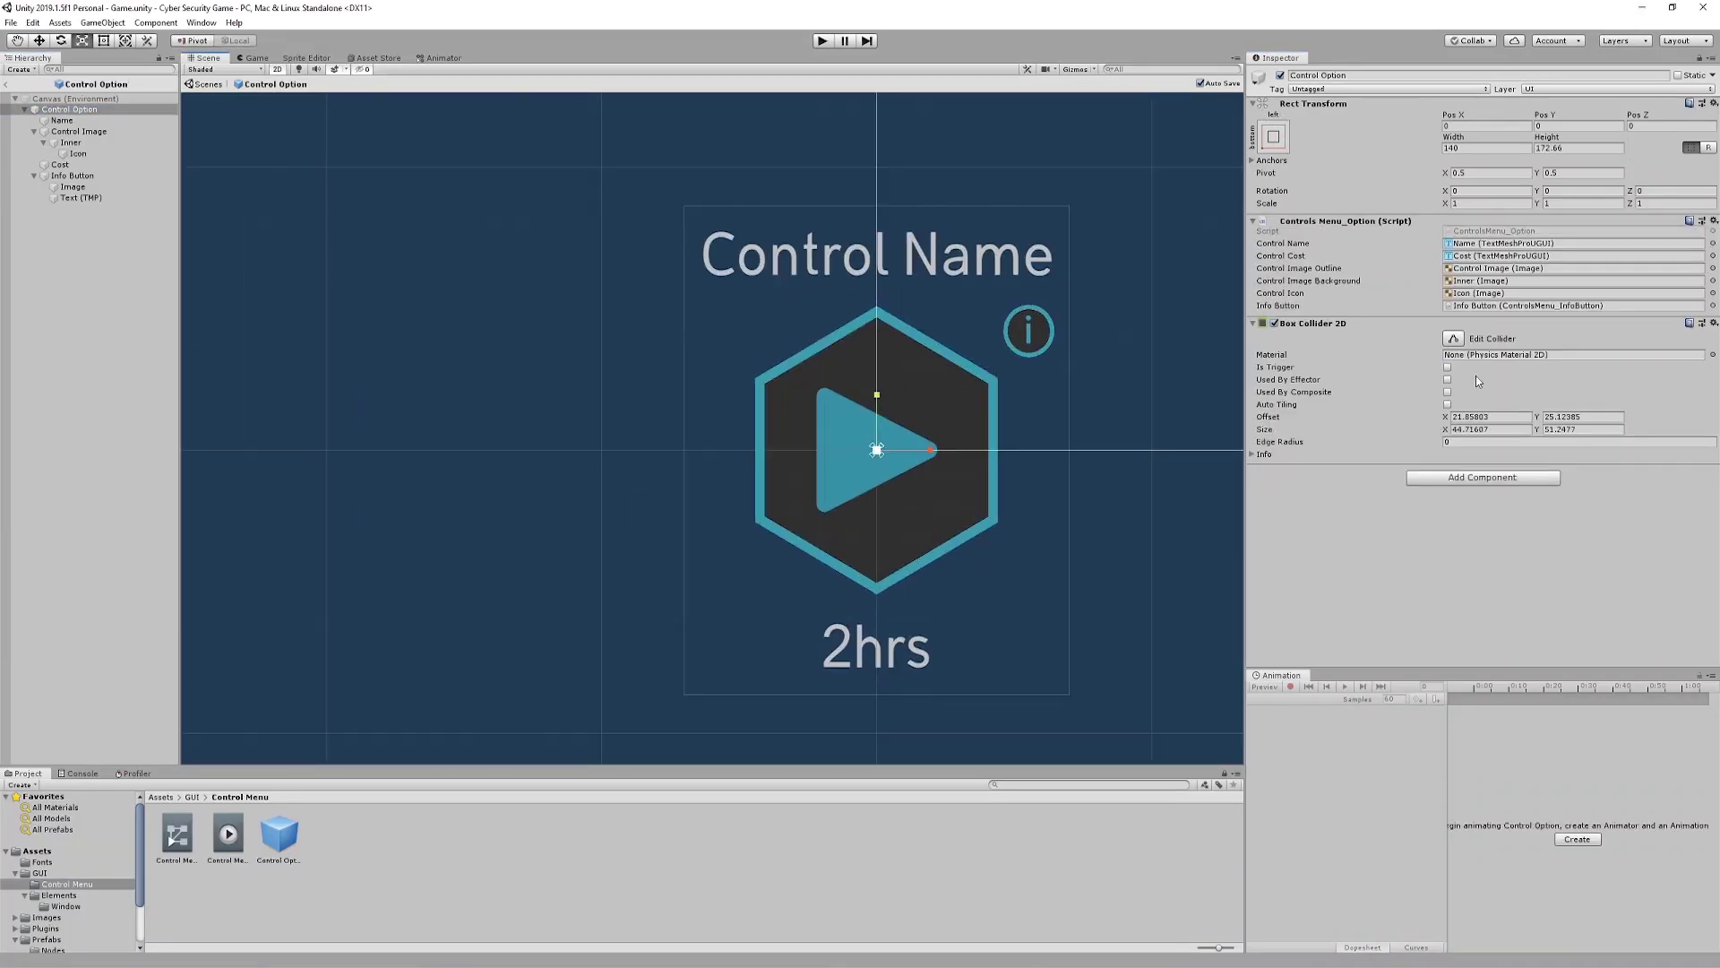
pyautogui.press('r')
pyautogui.click(1478, 429)
pyautogui.write('90')
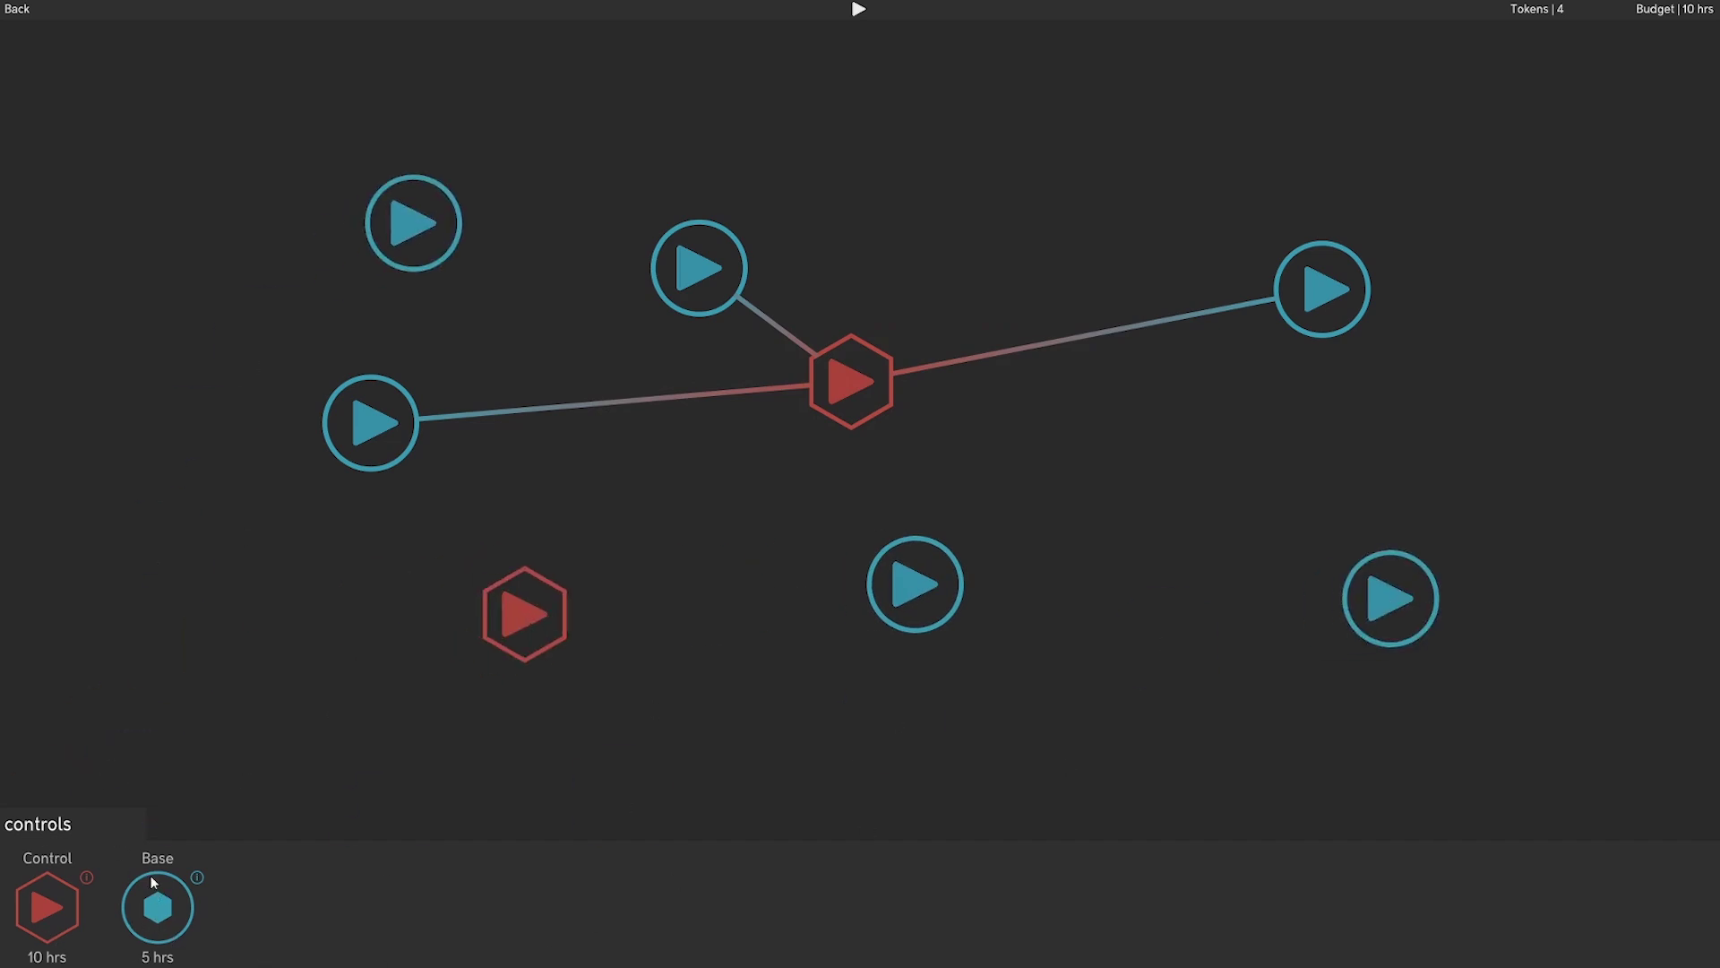
# Arrange the red hexagon and its linked blue circles around mid-screen, then collapse the controls panel.
pyautogui.moveTo(853, 384); pyautogui.dragTo(864, 492)
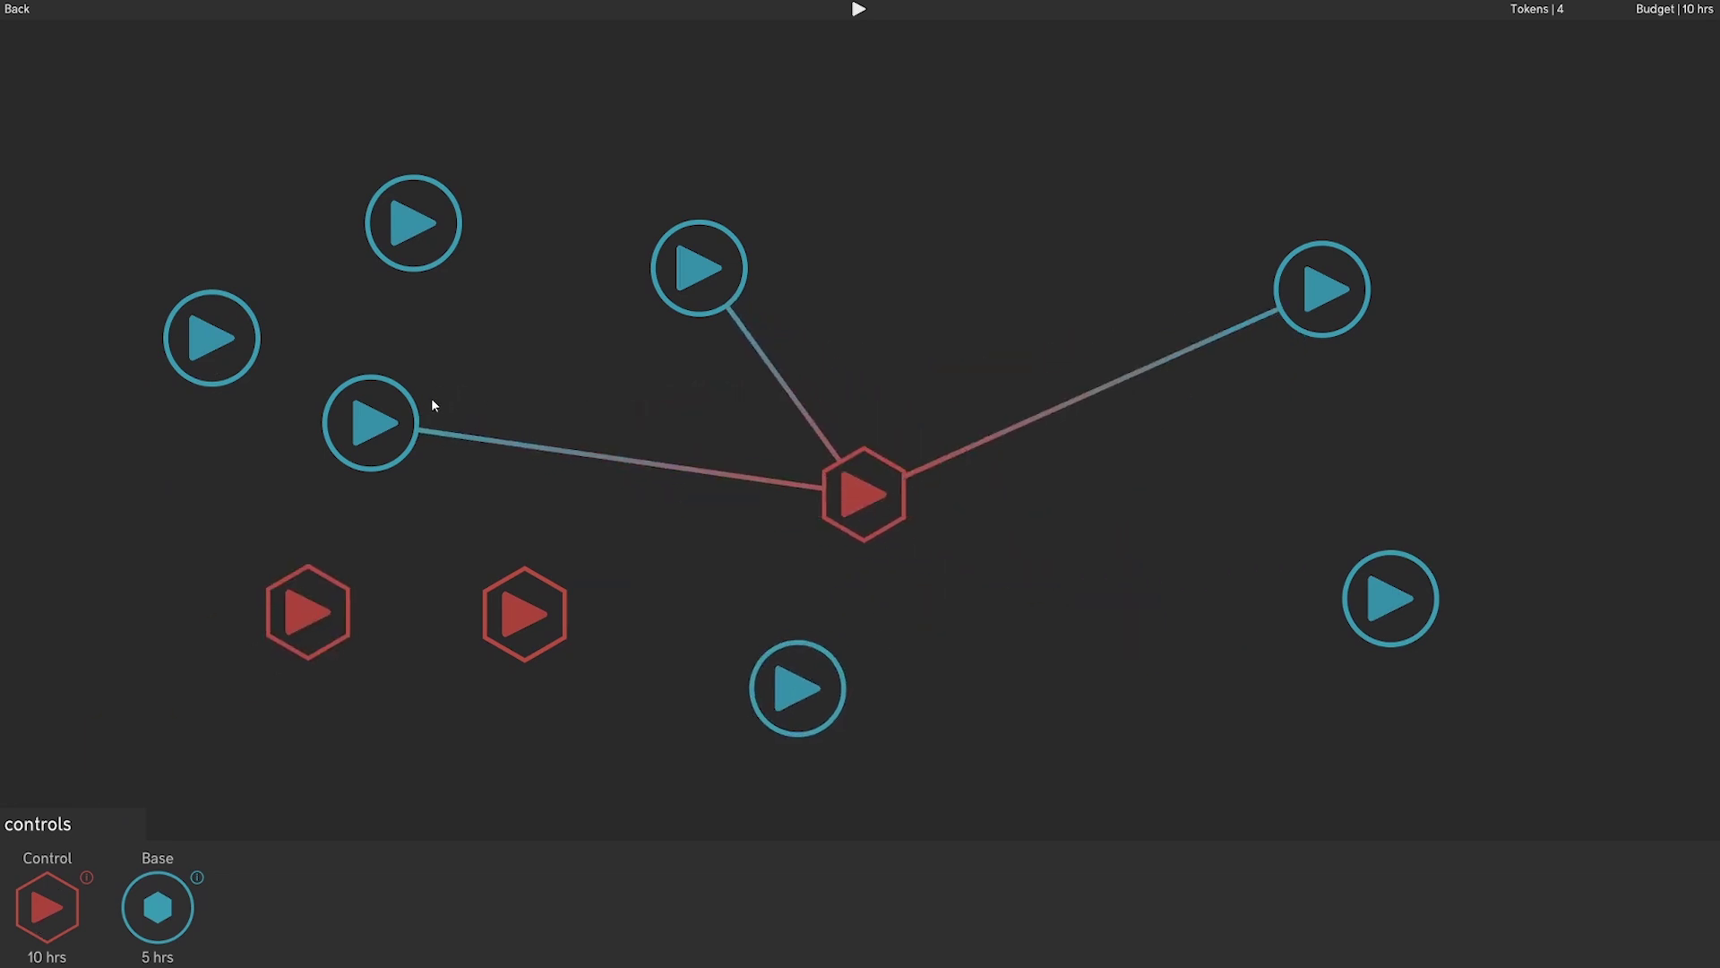
pyautogui.moveTo(381, 426); pyautogui.dragTo(459, 570)
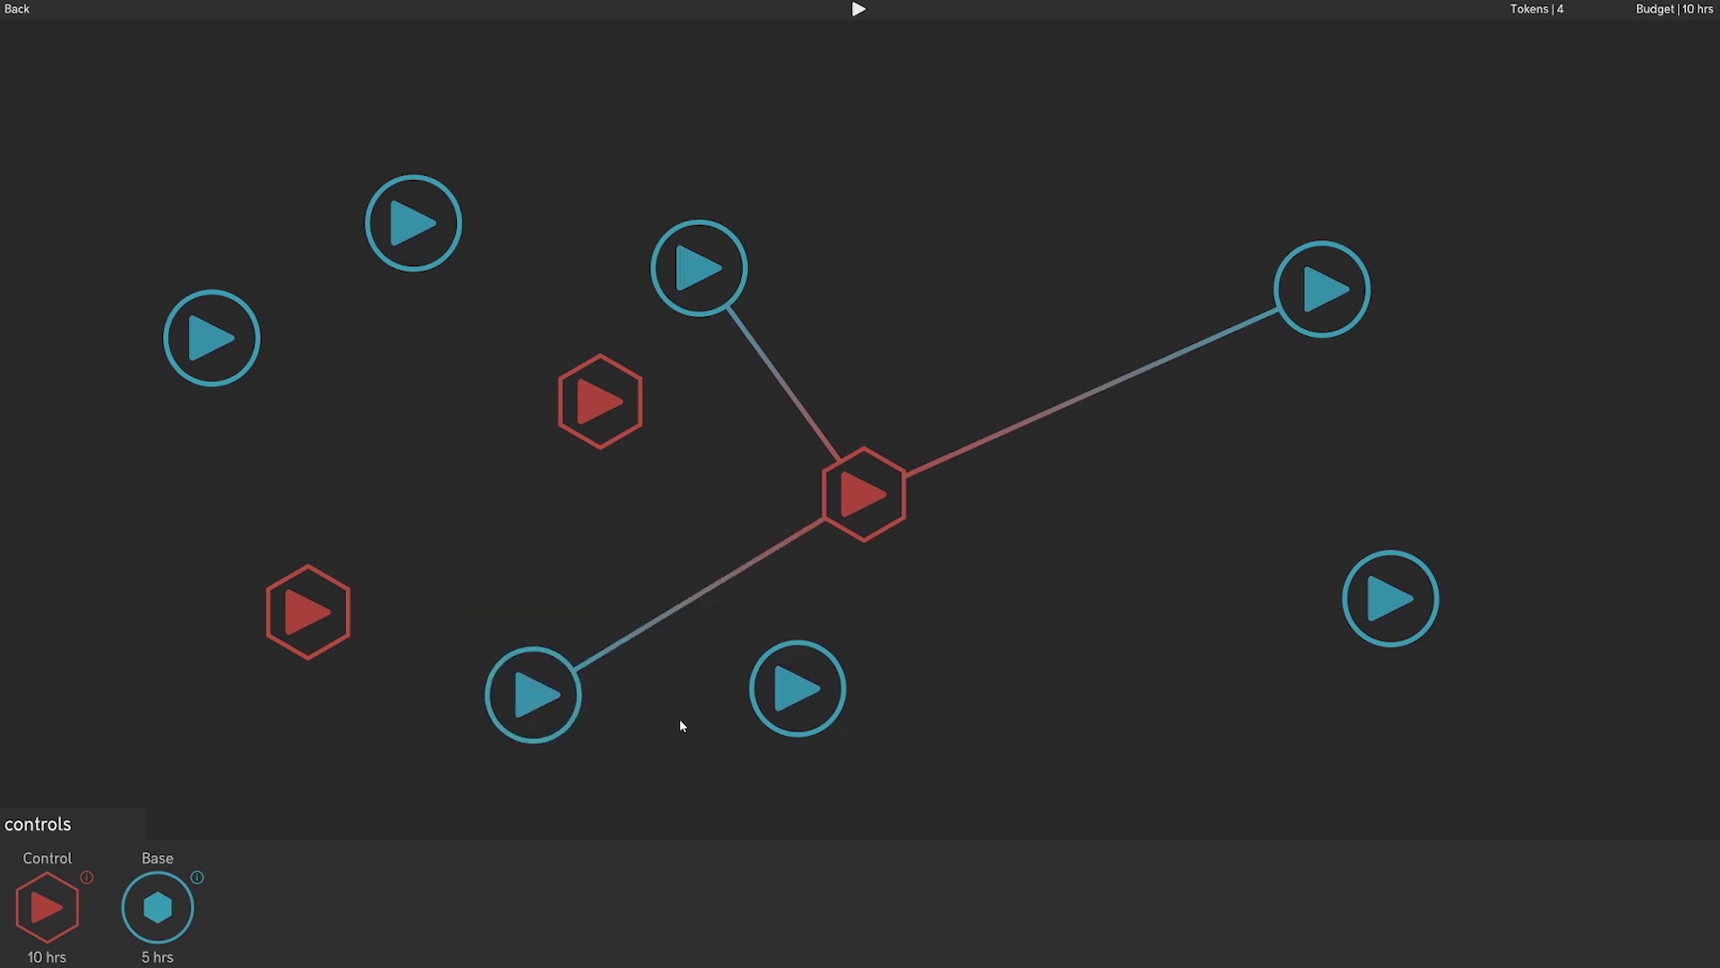
pyautogui.moveTo(1438, 609); pyautogui.dragTo(1078, 276)
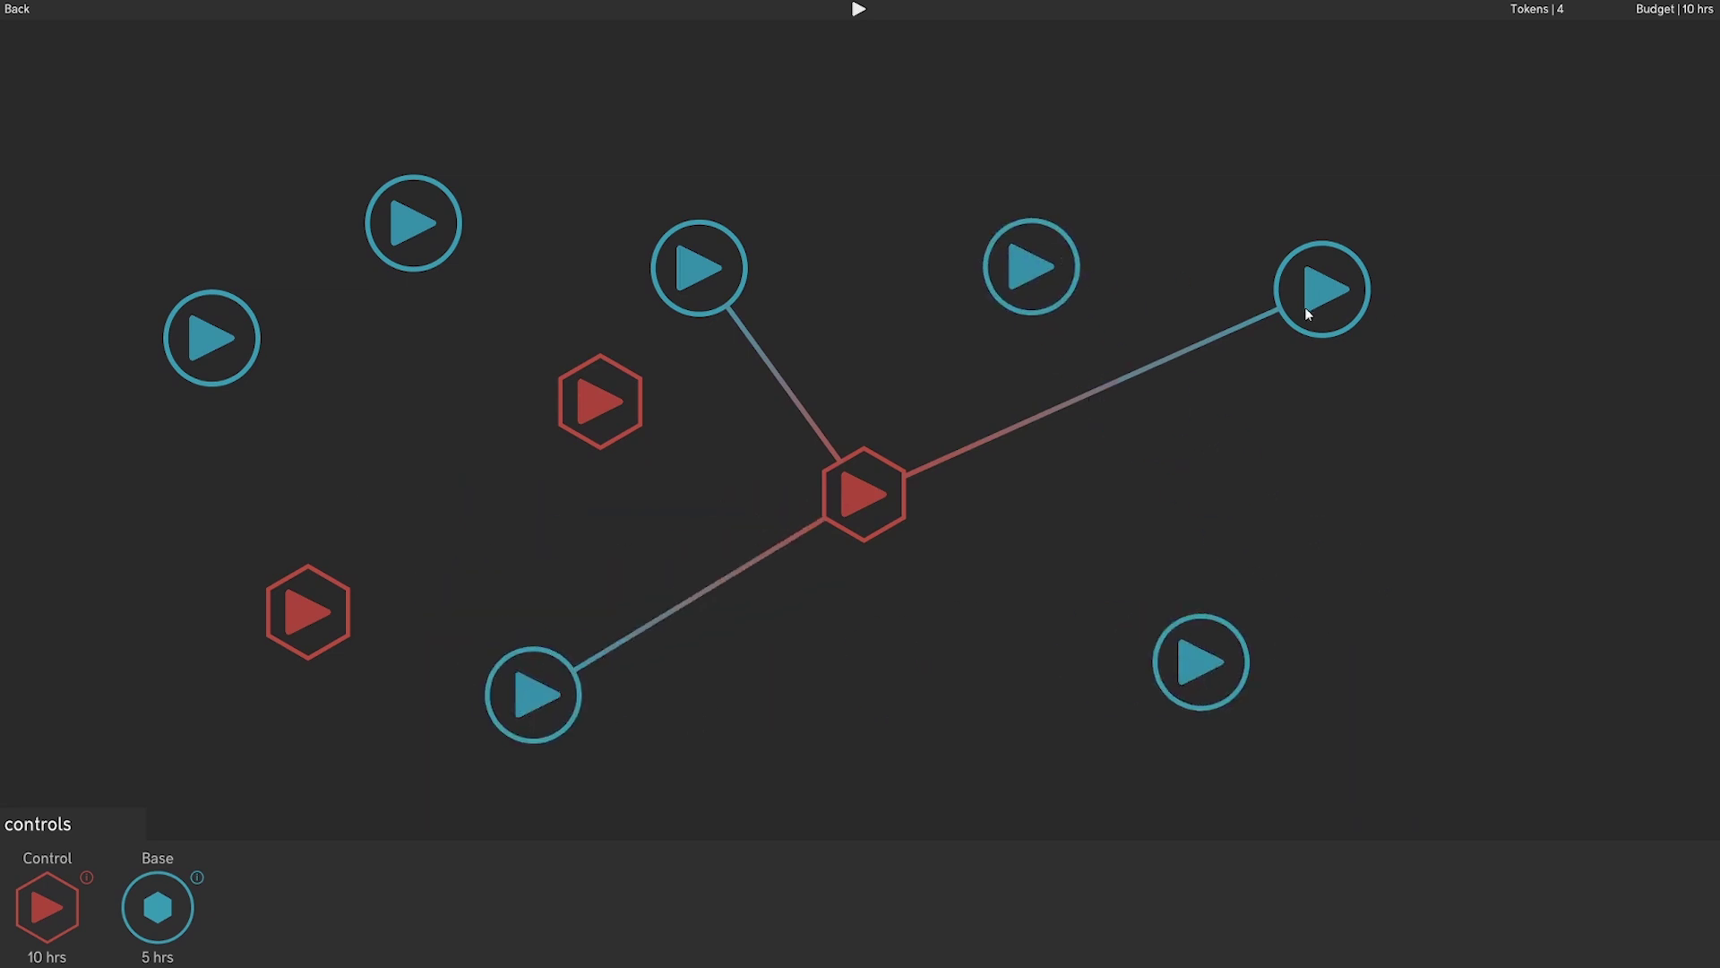
pyautogui.moveTo(1304, 307); pyautogui.dragTo(937, 646)
pyautogui.moveTo(860, 491); pyautogui.dragTo(1349, 433)
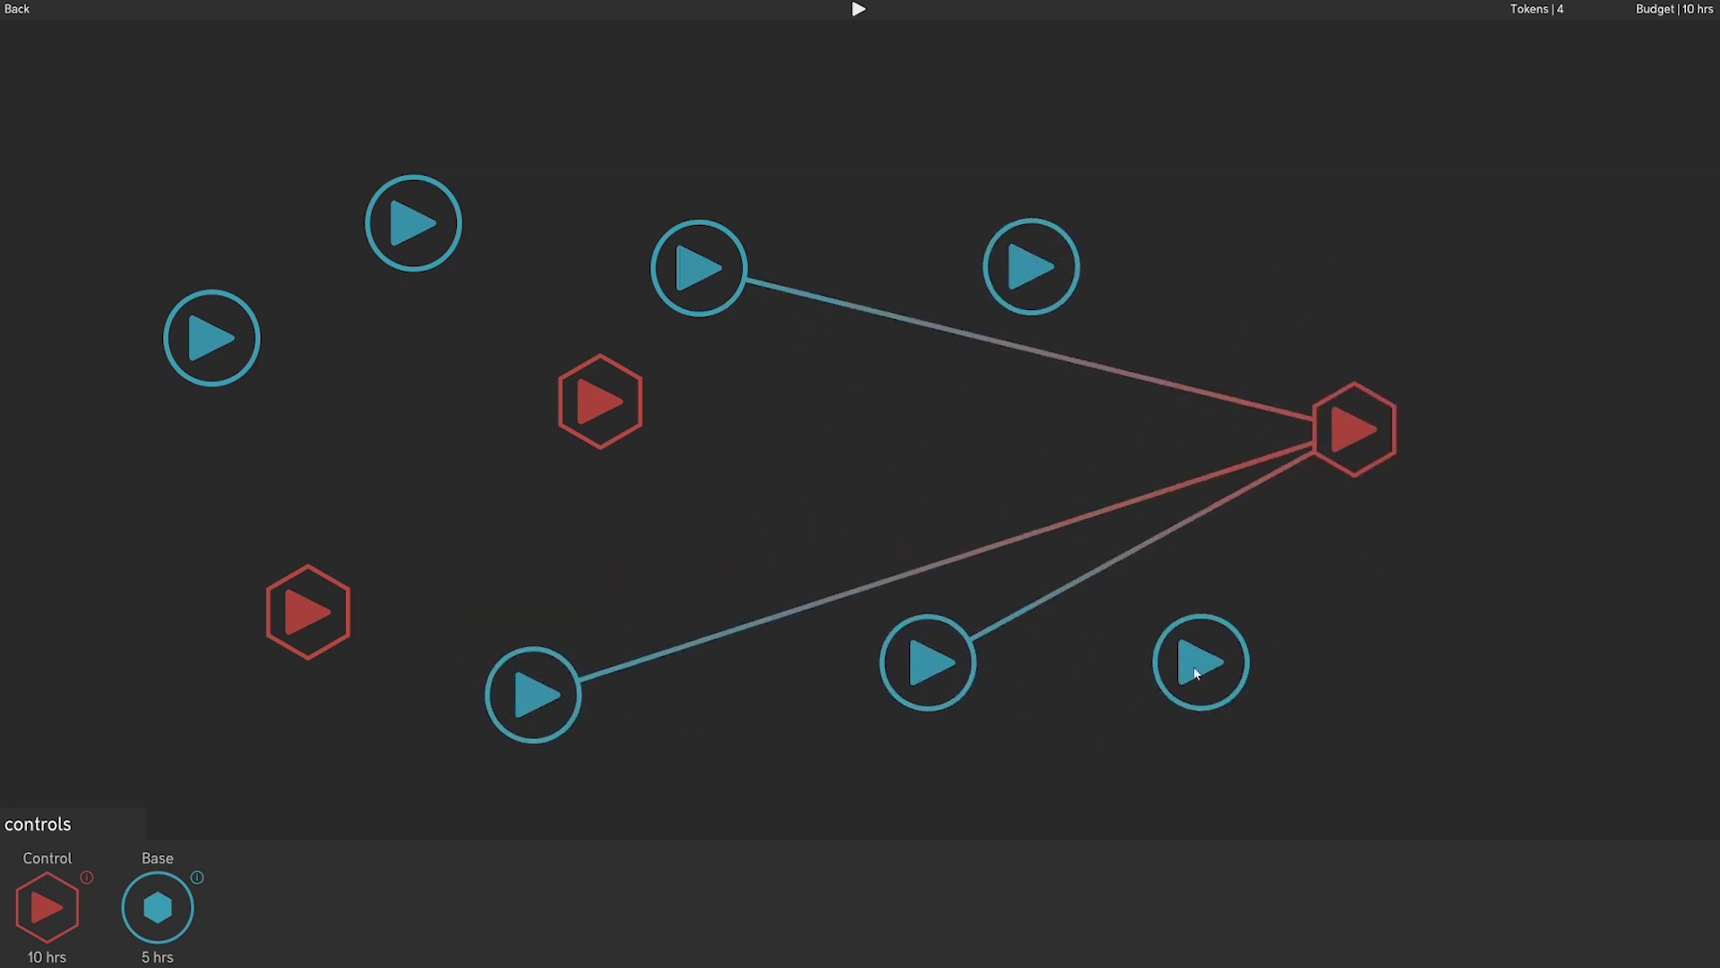
pyautogui.moveTo(950, 689); pyautogui.dragTo(1212, 773)
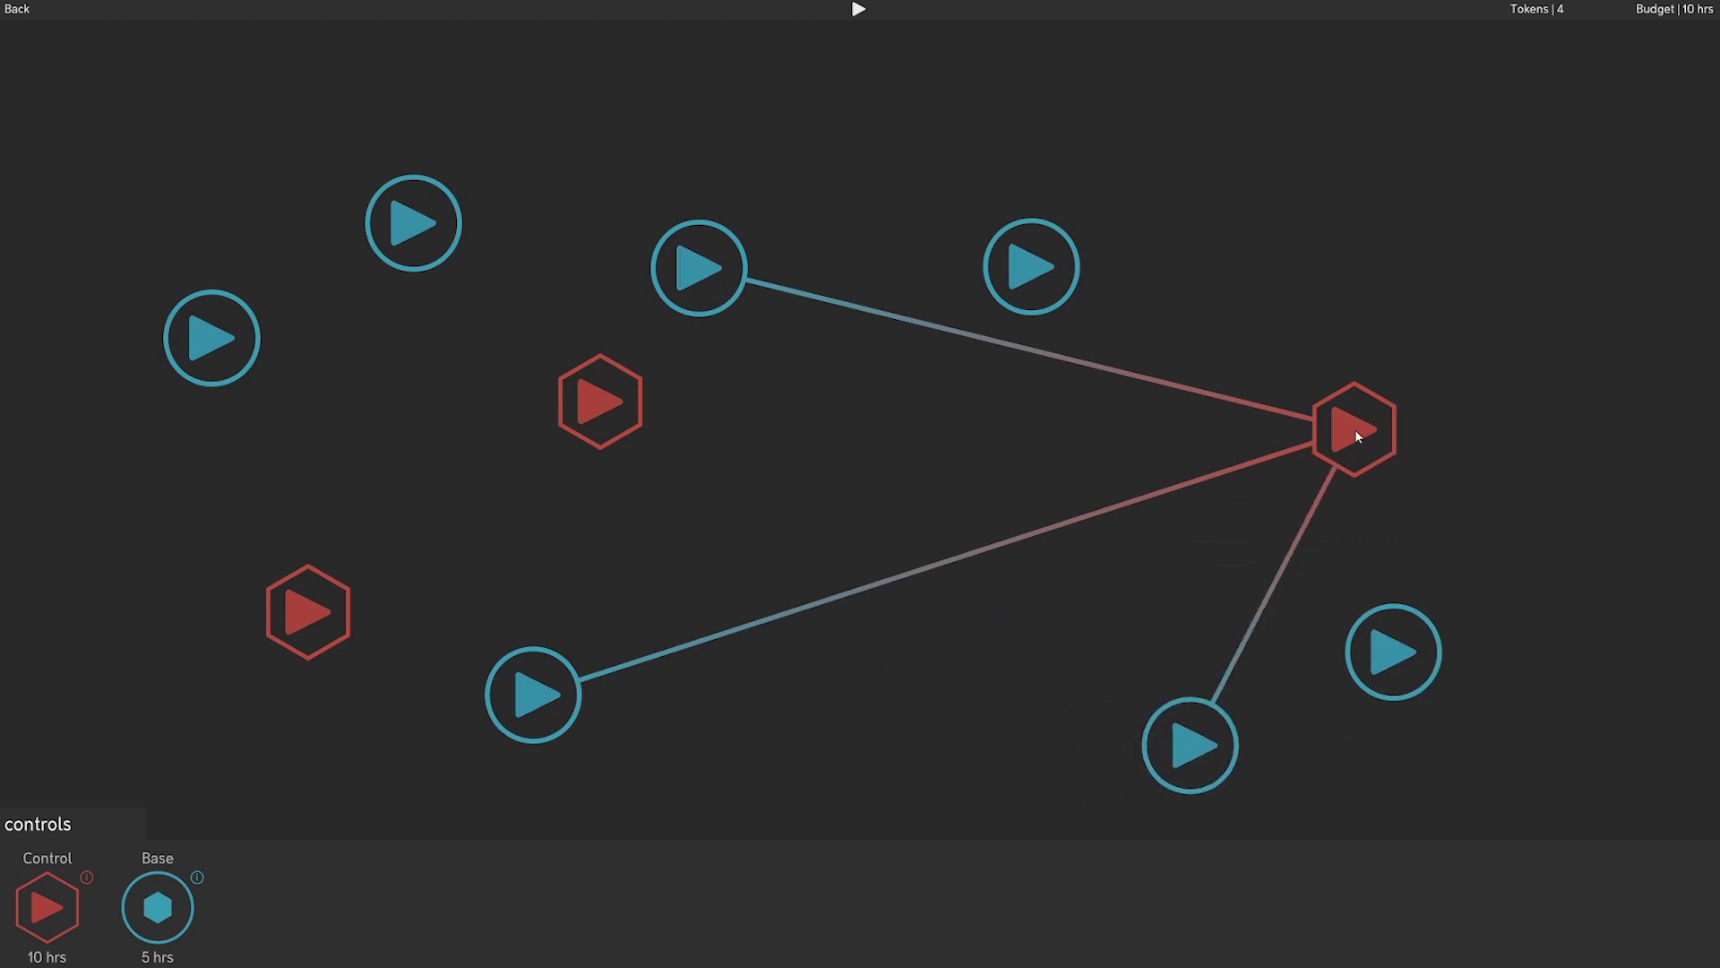
pyautogui.moveTo(1356, 435); pyautogui.dragTo(844, 539)
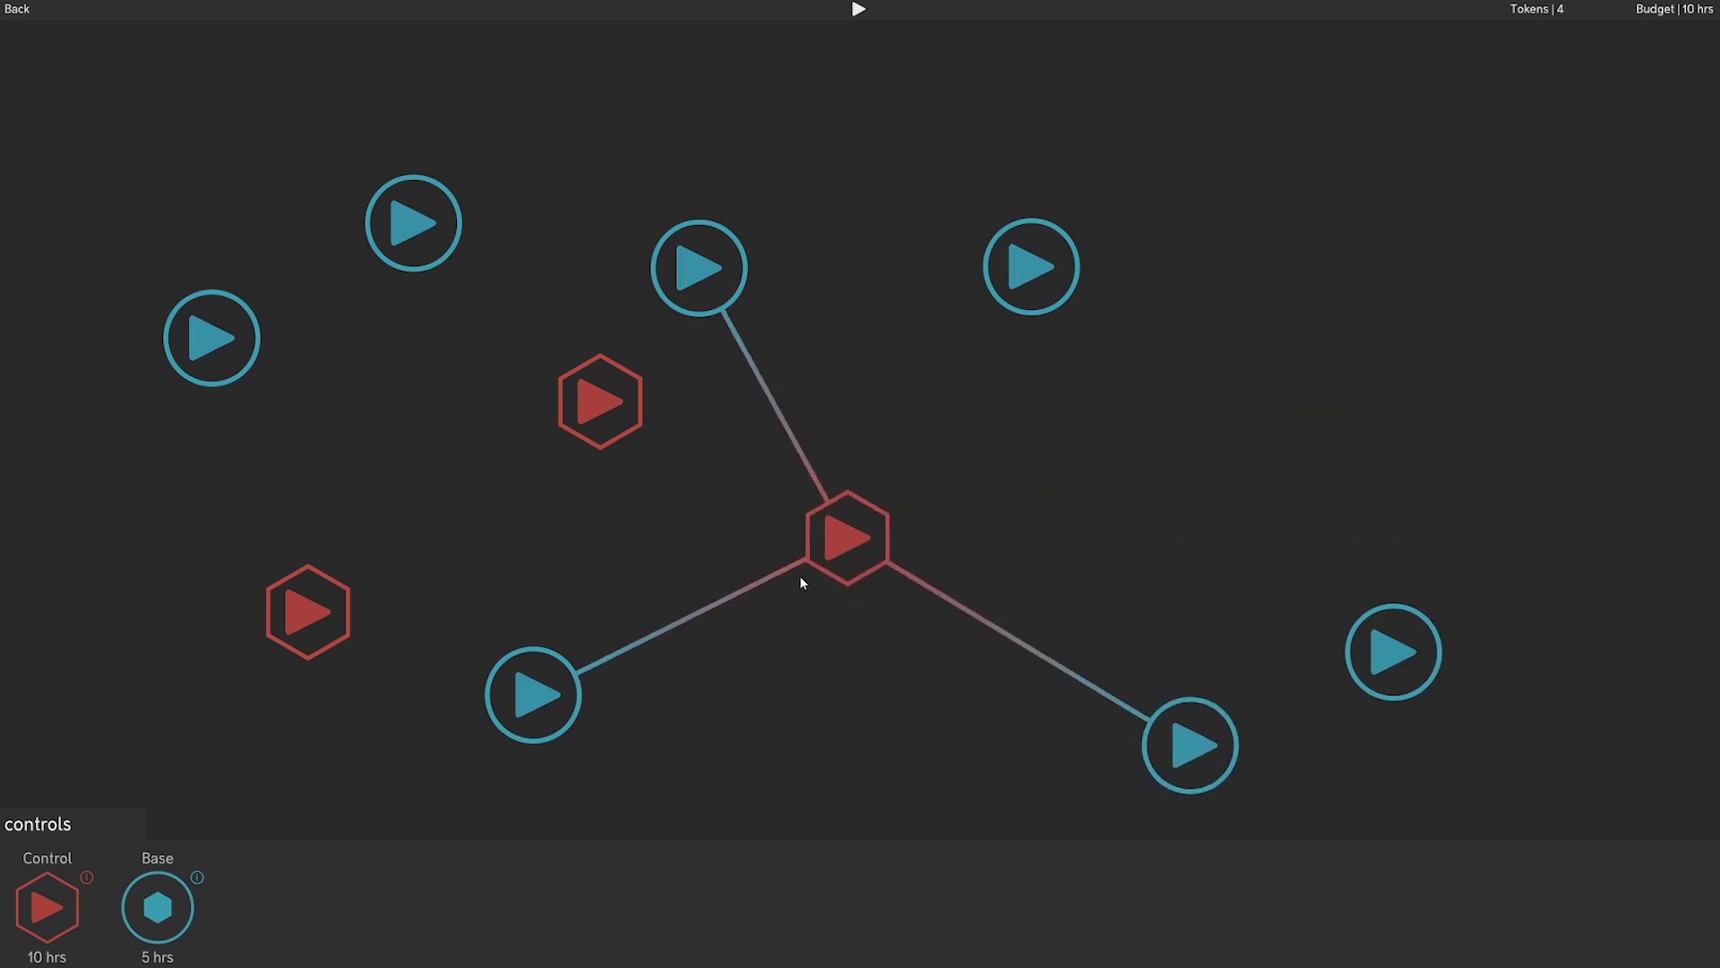
pyautogui.click(91, 822)
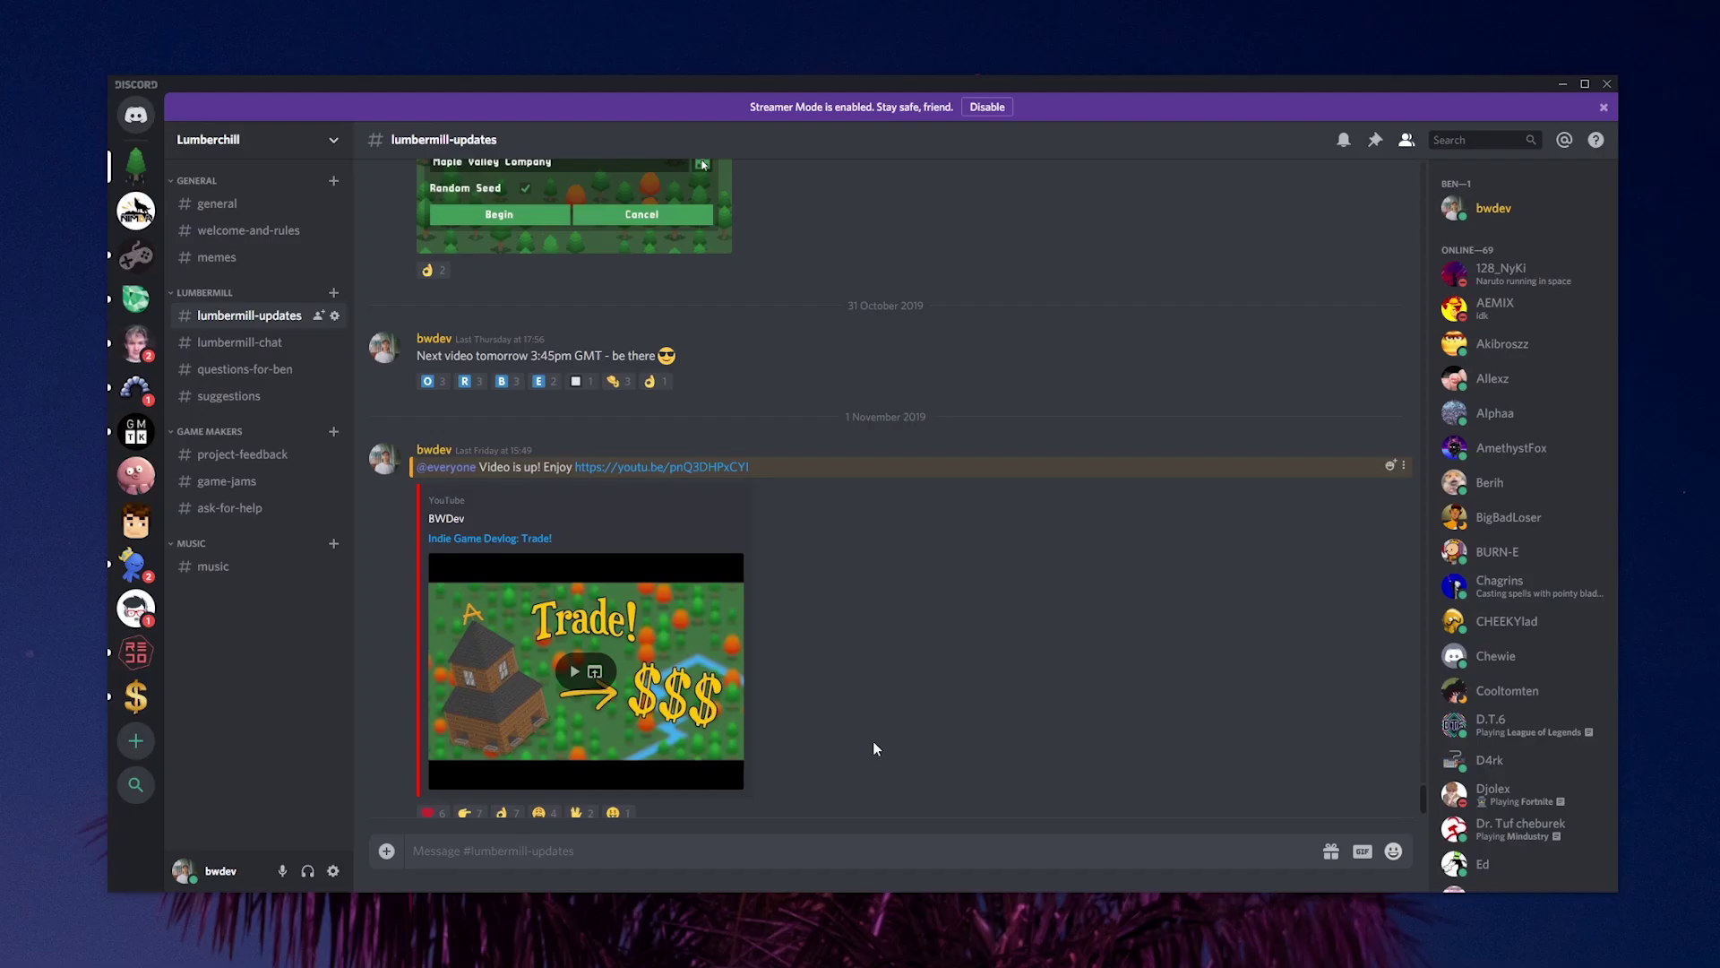
pyautogui.scroll(15, 874, 746)
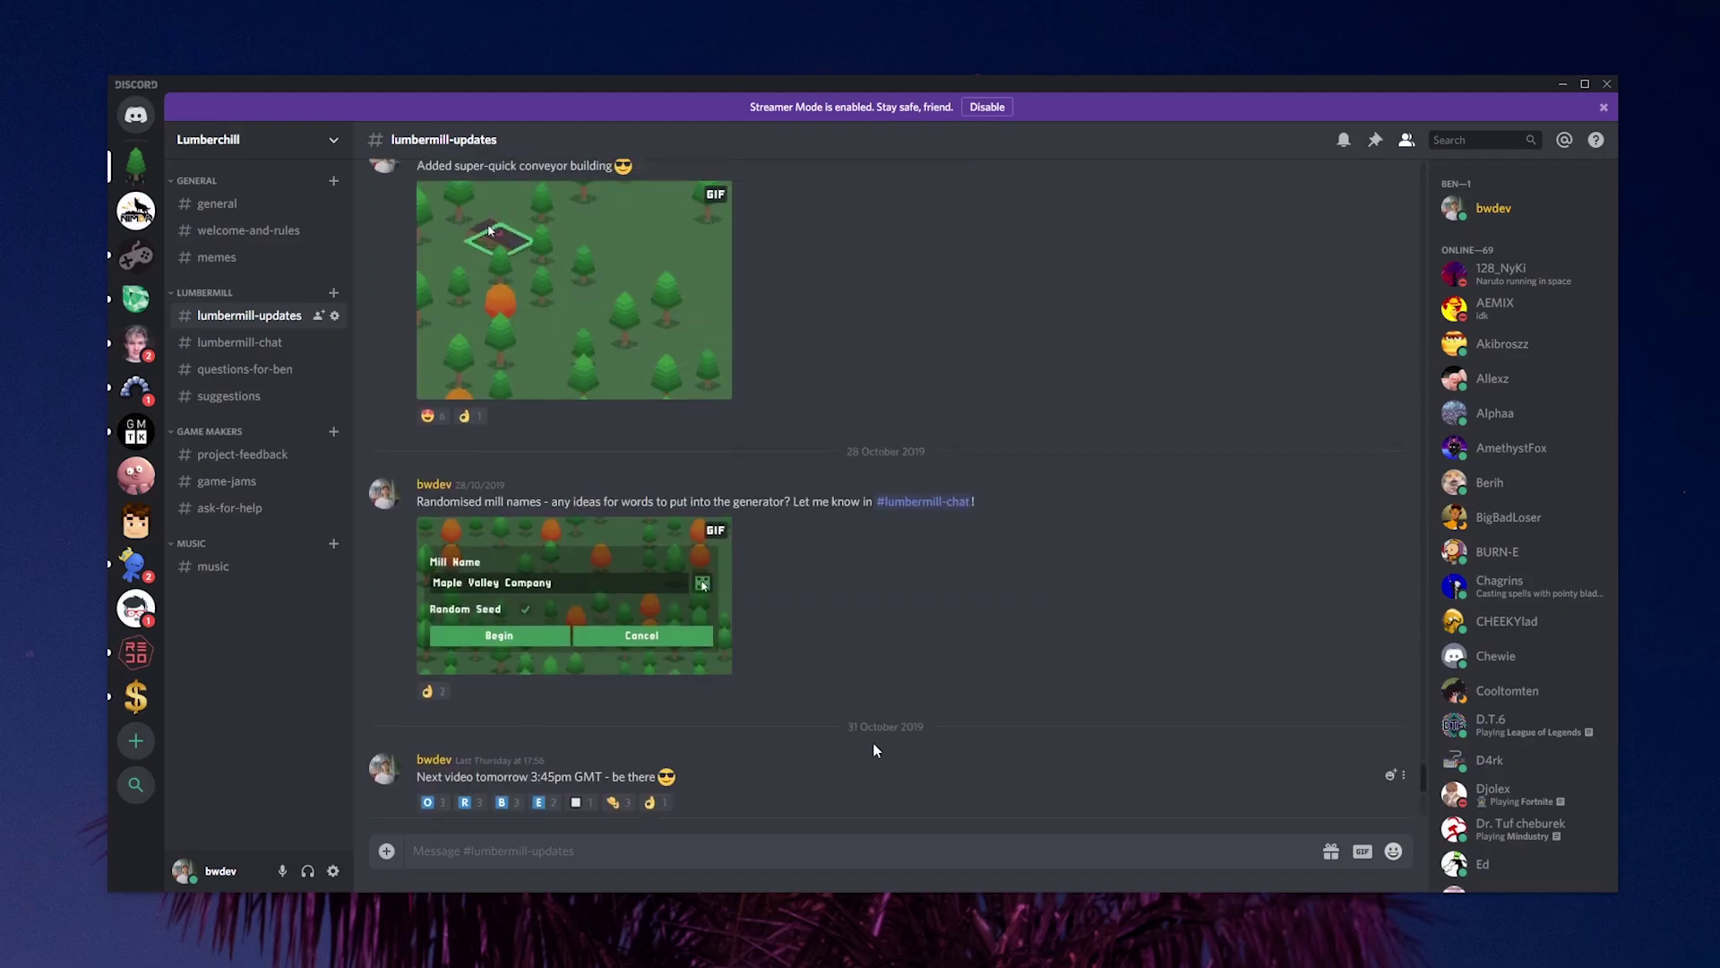
pyautogui.scroll(4, 873, 745)
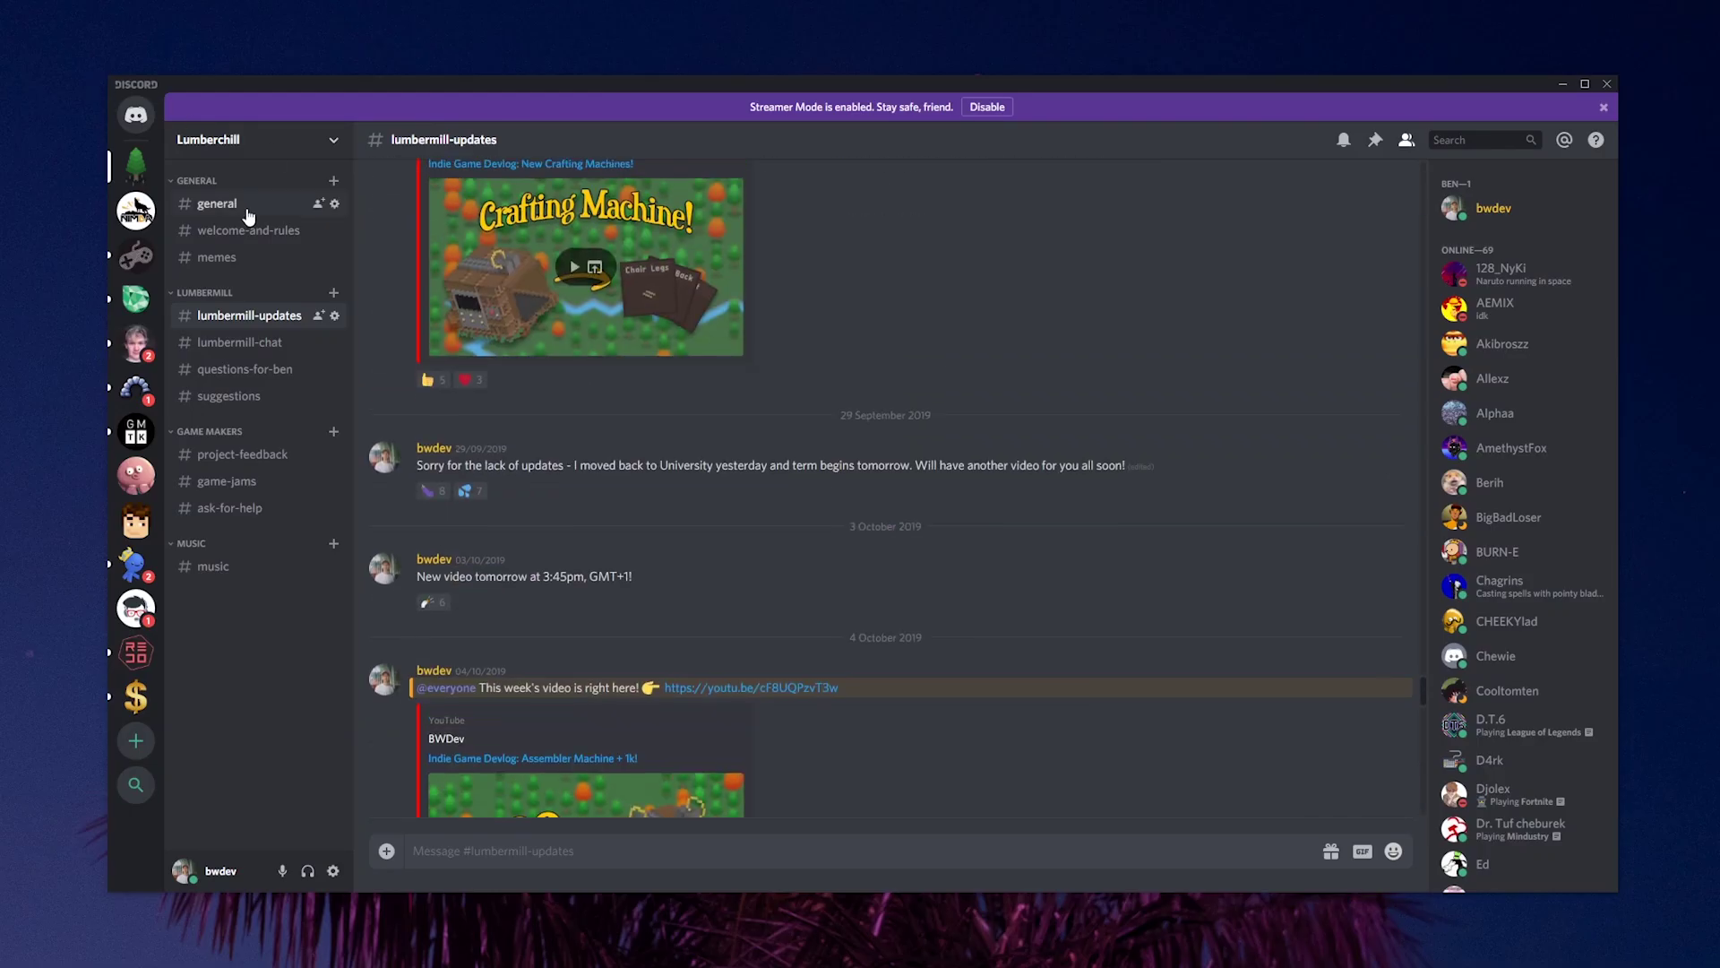